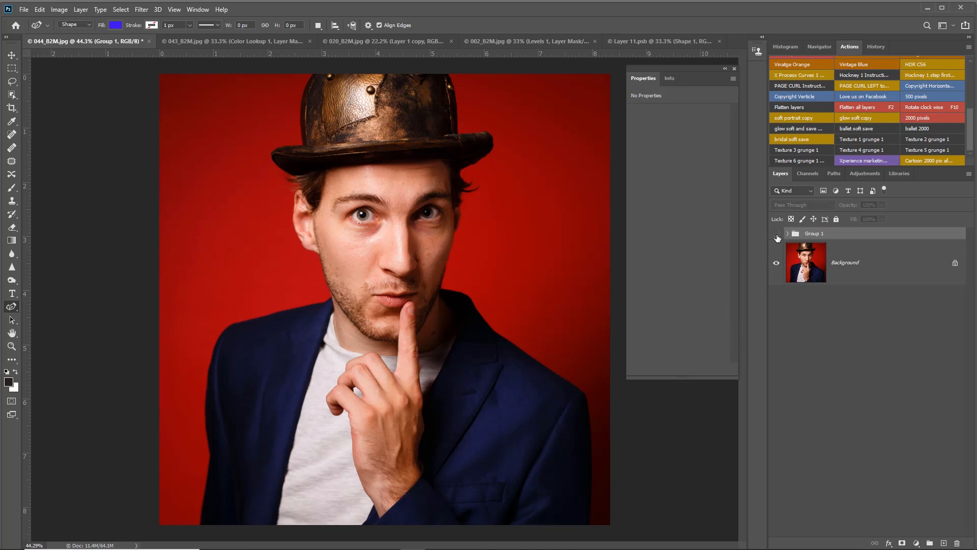
Show Group 1 and examine the cartoon effect on the man's face up close
left_click(777, 235)
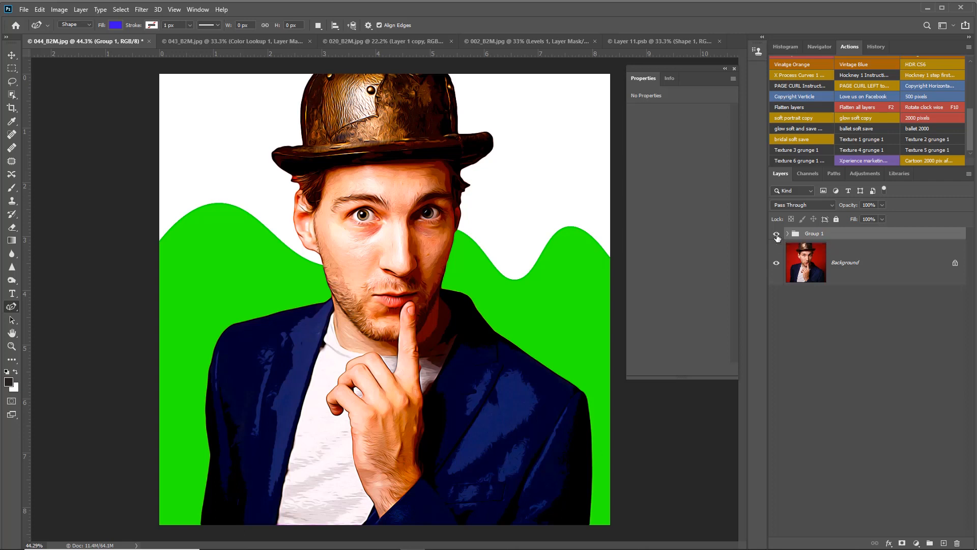
scroll(381, 239, "up", 3)
scroll(381, 239, "up", 2)
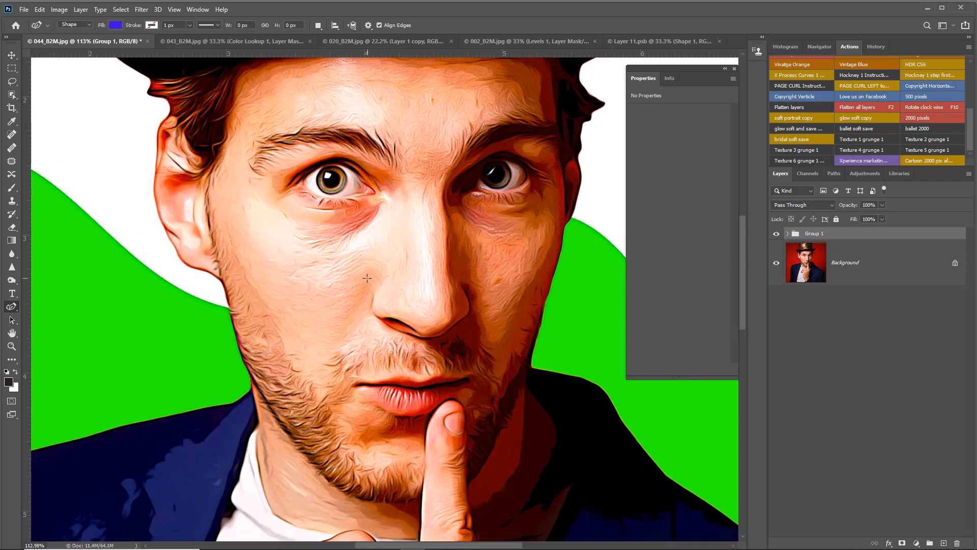
scroll(364, 279, "down", 3)
scroll(361, 282, "down", 3)
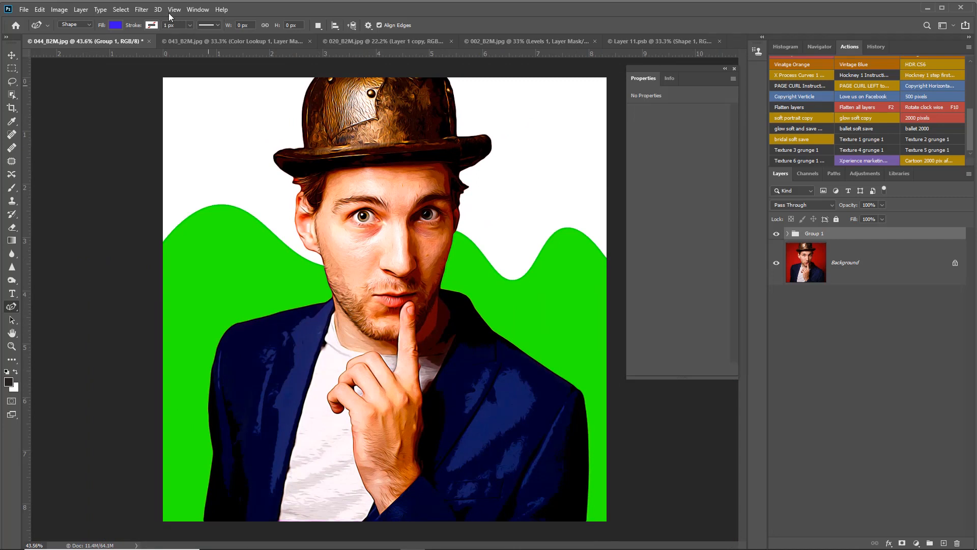
Look through the example documents 043_B2M.jpg, 020_B2M.jpg, 002_B2M.jpg and Layer 11.psb
left_click(188, 41)
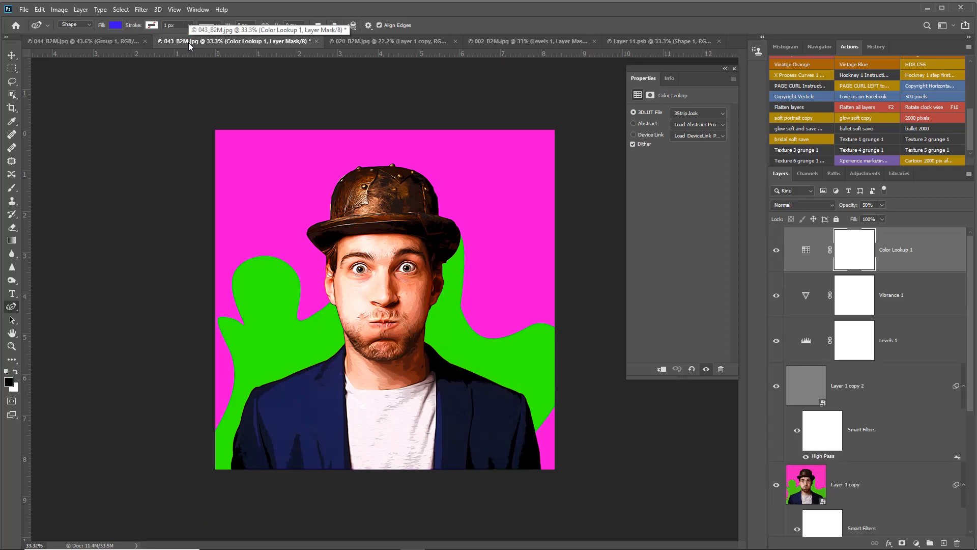
left_click(355, 41)
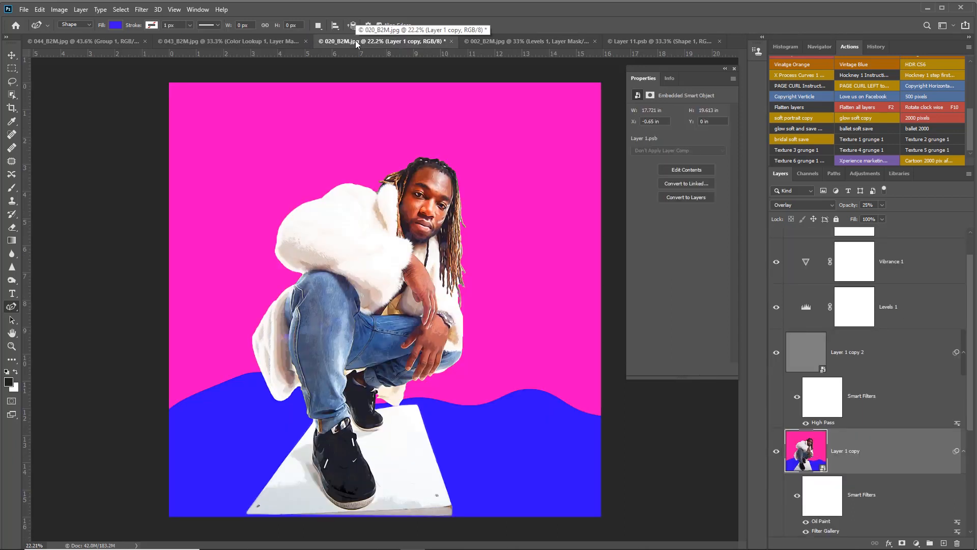
left_click(479, 41)
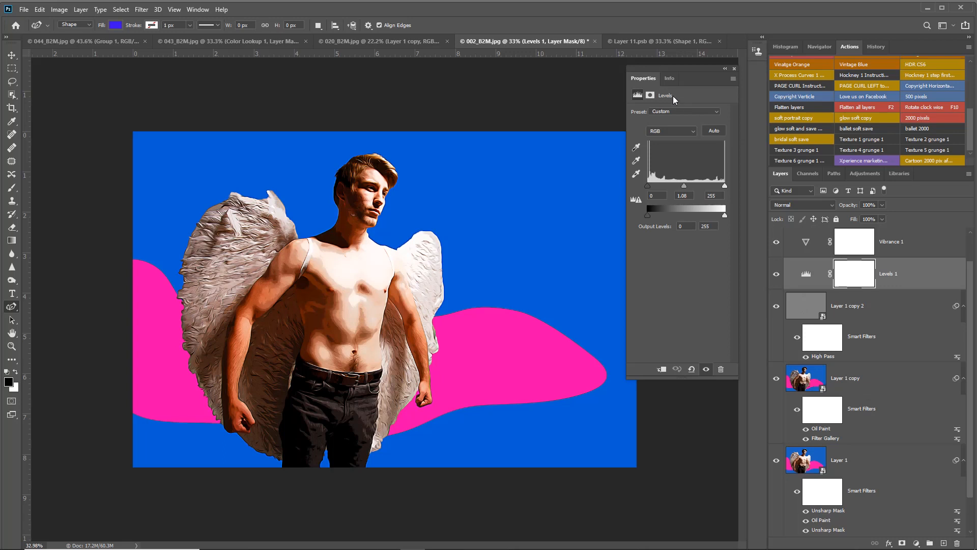
left_click(617, 42)
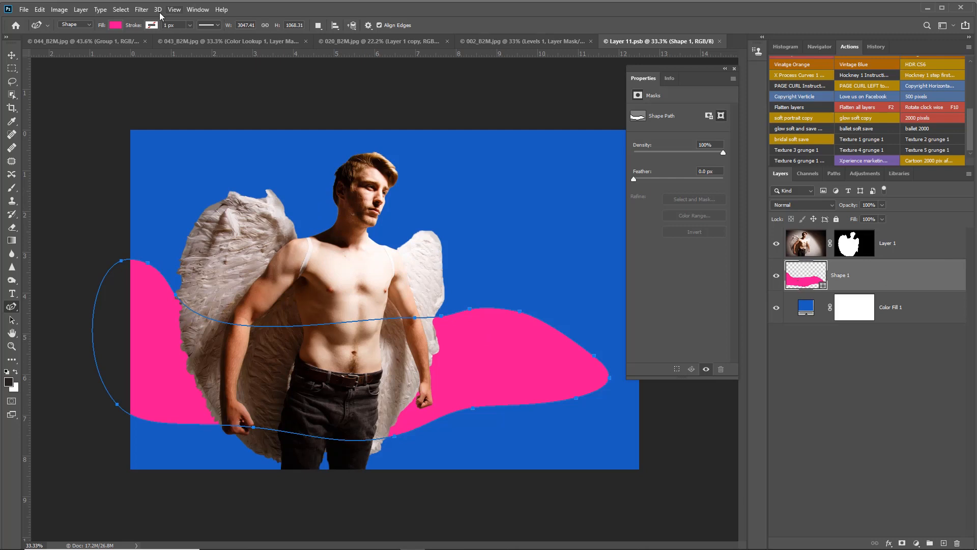
Change the Shape 1 fill to green, save Layer 11.psb and view the update in 002_B2M.jpg
left_click(116, 25)
left_click(97, 80)
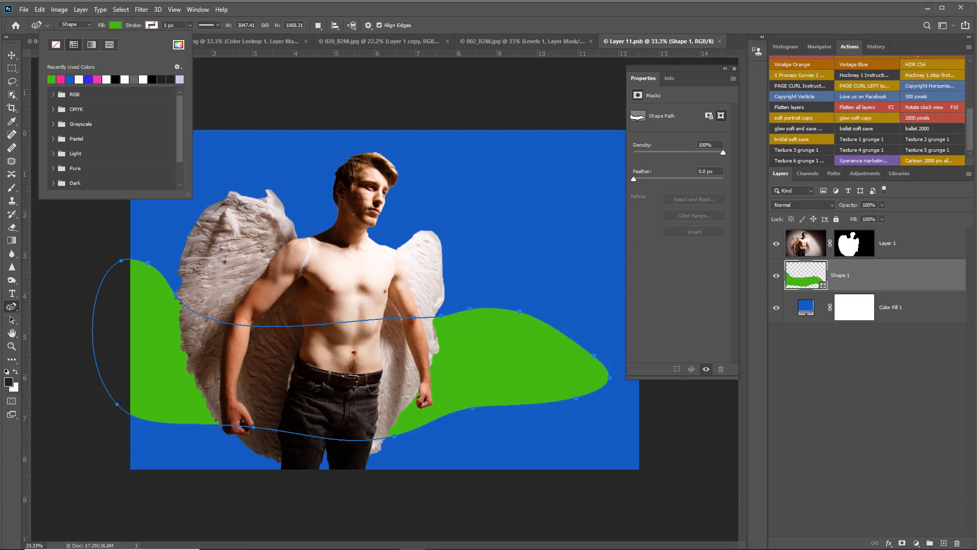
left_click(450, 12)
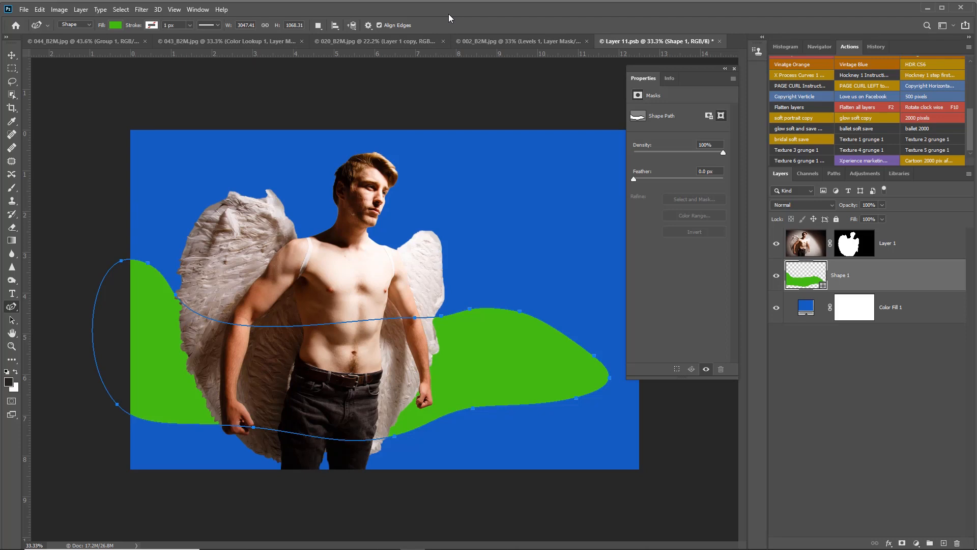
key("ctrl+s")
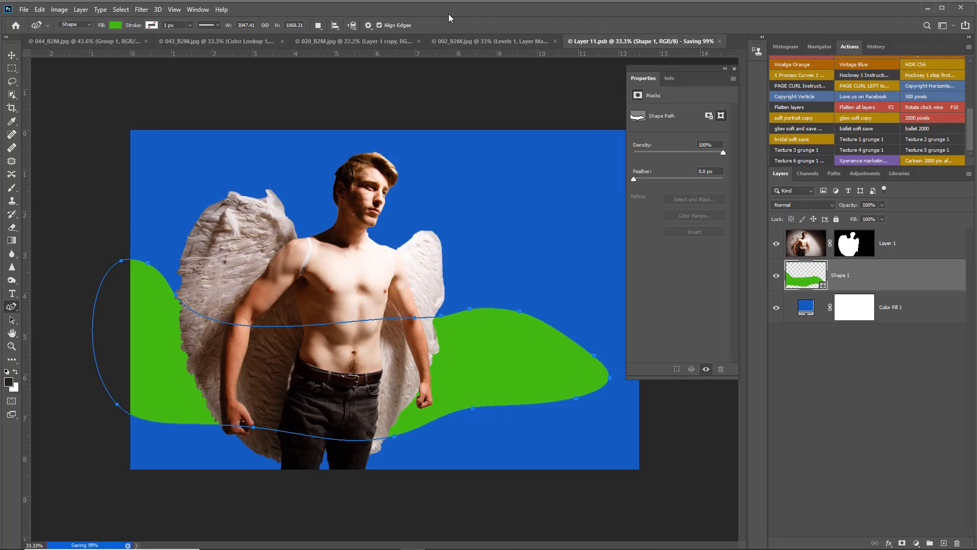
left_click(517, 40)
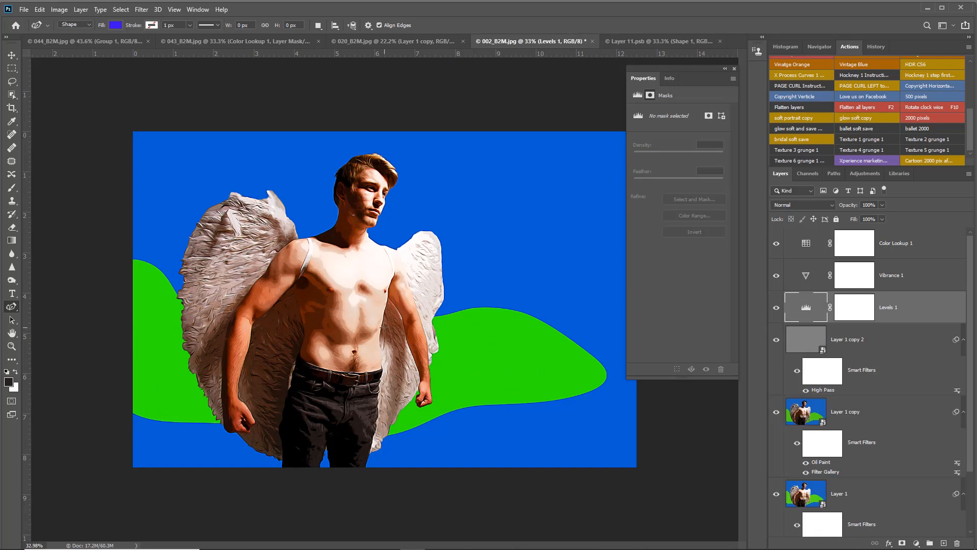
Close Layer 11.psb and reopen it by editing the smart object contents of Layer 1 copy
left_click(720, 41)
left_click(720, 40)
left_click(719, 40)
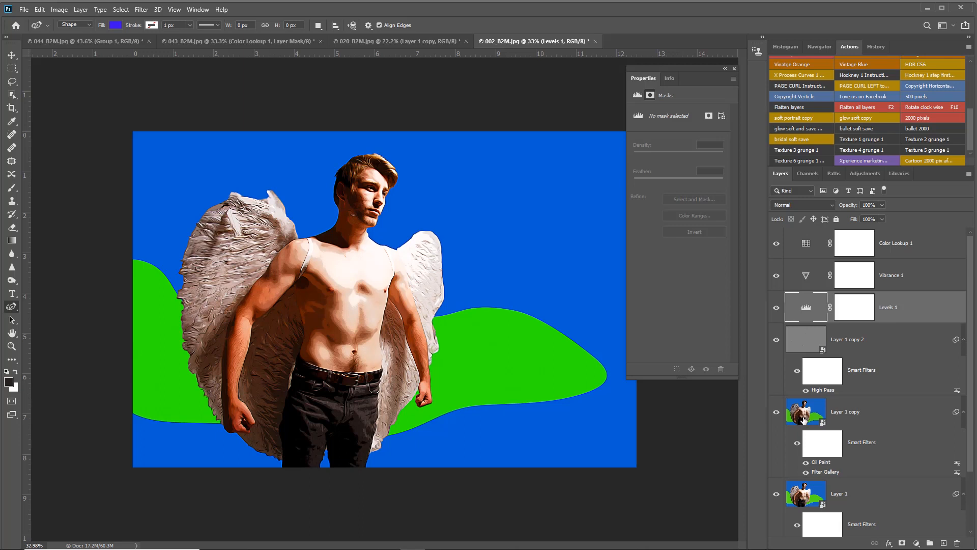
double_click(803, 419)
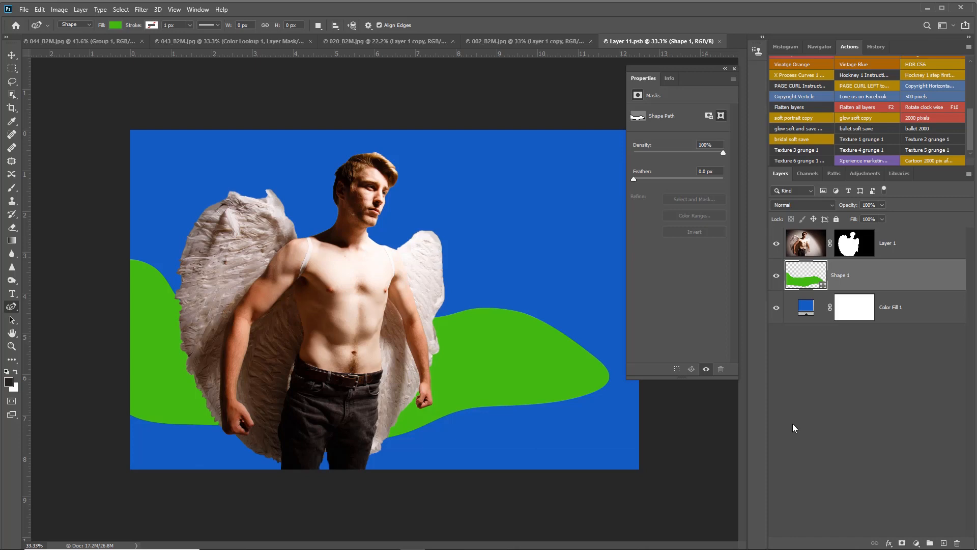
Recolour Shape 1 to a pinkish red with hue 337, save the smart object and view the update in 002_B2M.jpg
double_click(790, 271)
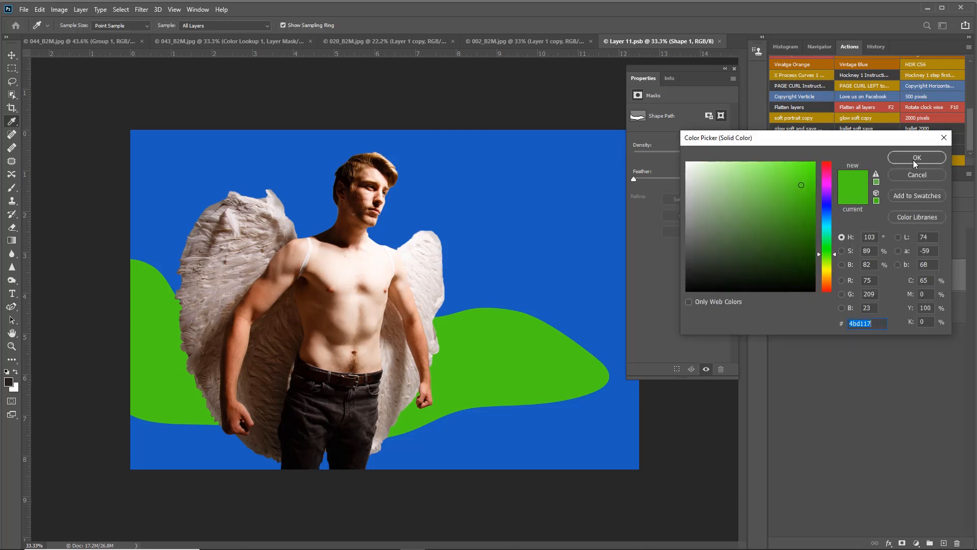
left_click(828, 202)
left_click(826, 171)
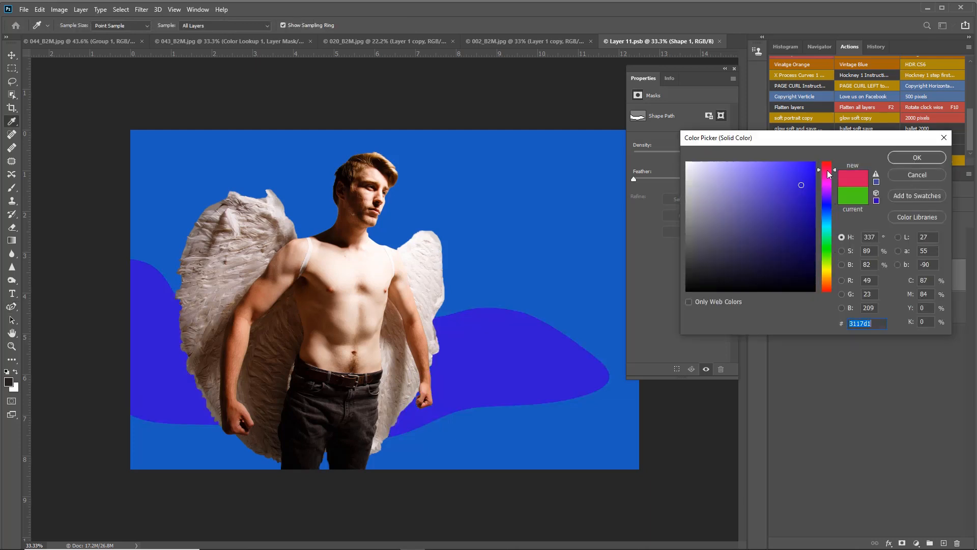
left_click(917, 158)
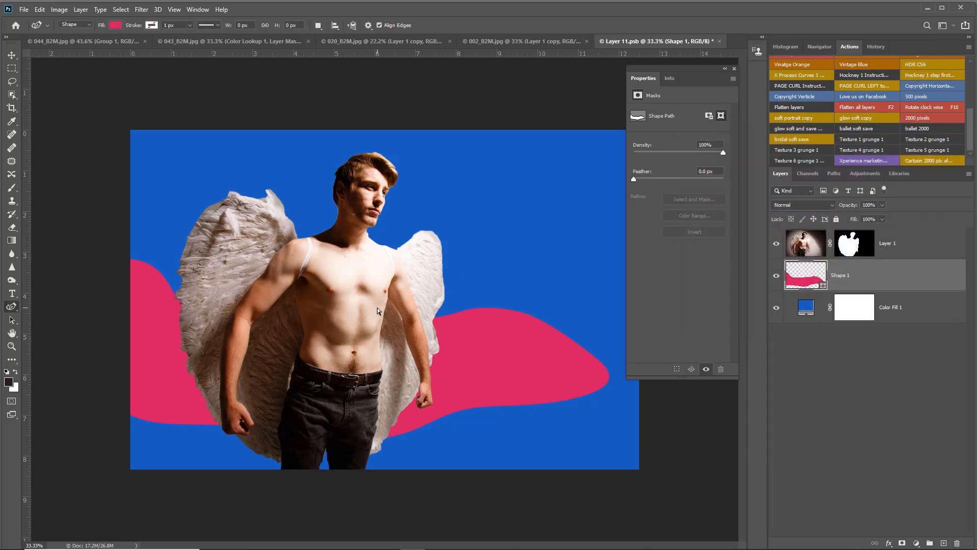
key("ctrl+s")
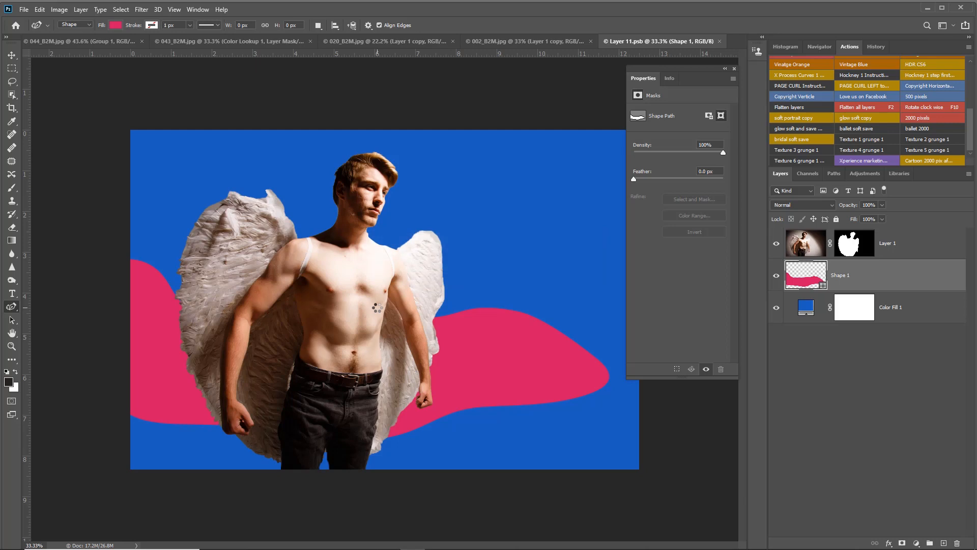
left_click(560, 41)
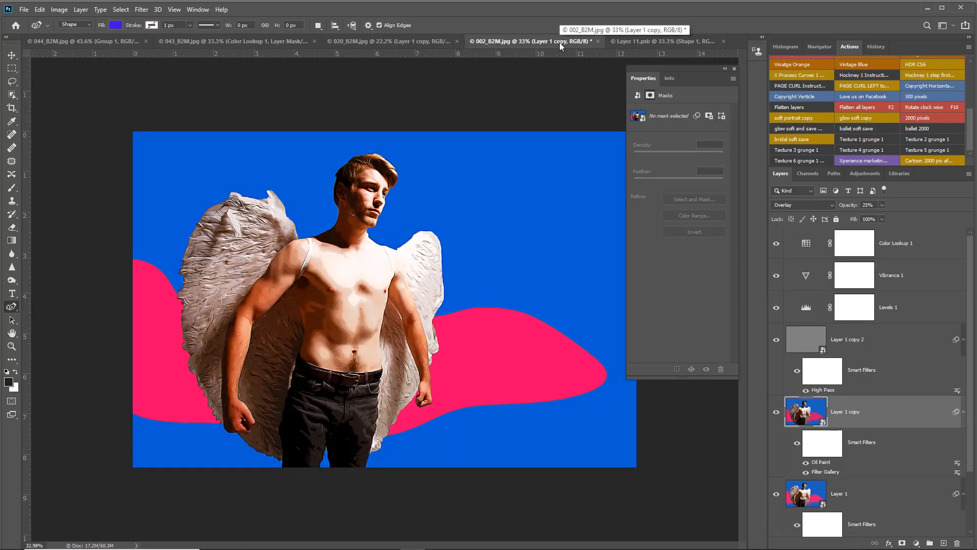
Close 002_B2M.jpg, Layer 11.psb, 020_B2M.jpg and 043_B2M.jpg, discarding unsaved changes and leaving only 044_B2M.jpg open
left_click(598, 41)
left_click(482, 213)
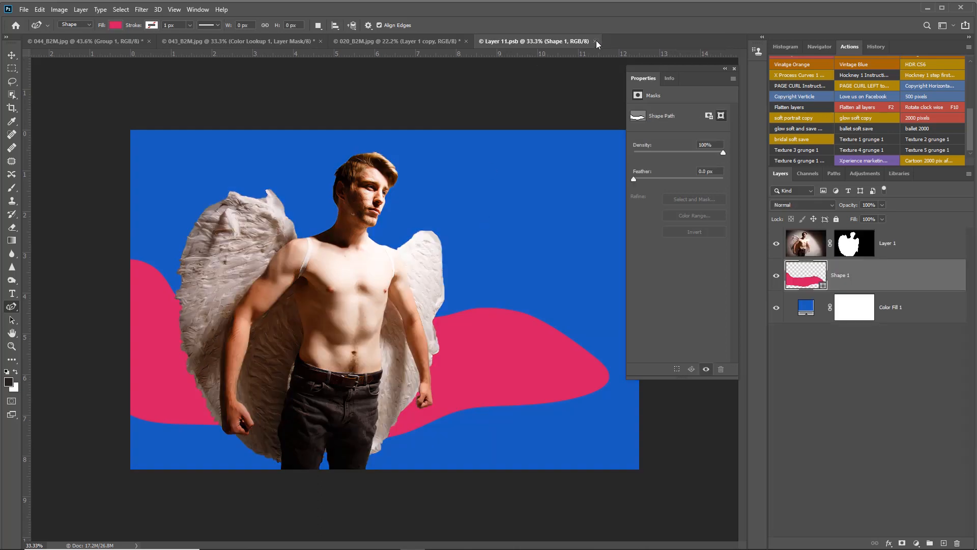
left_click(596, 42)
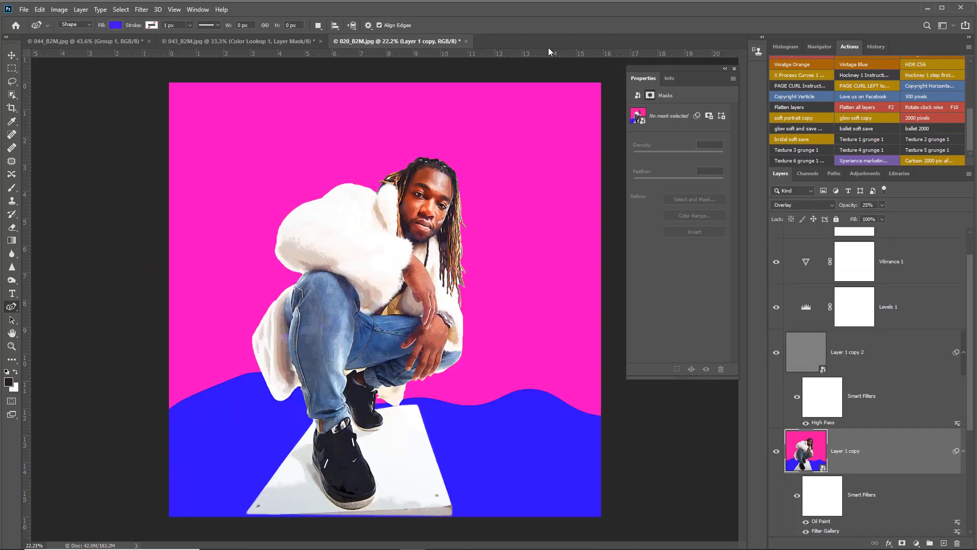
left_click(465, 41)
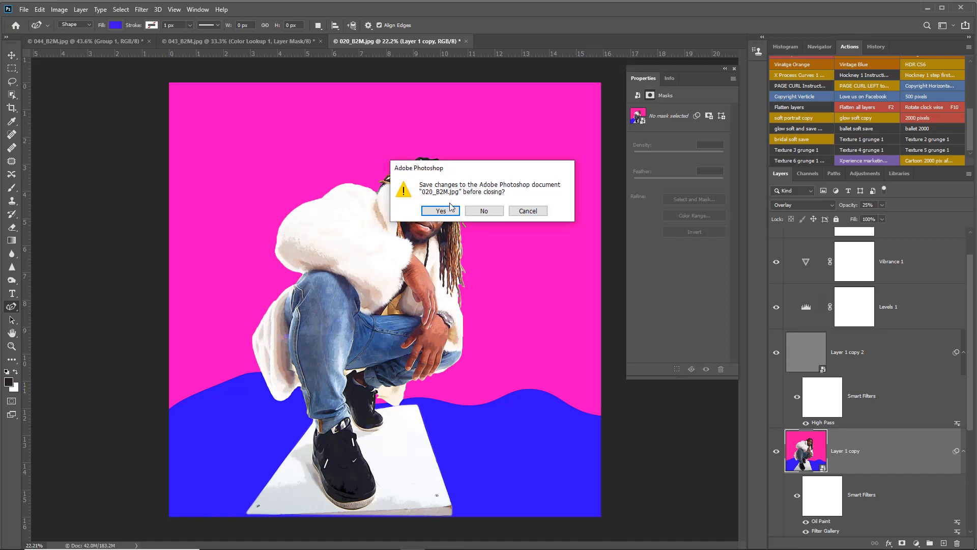
left_click(479, 211)
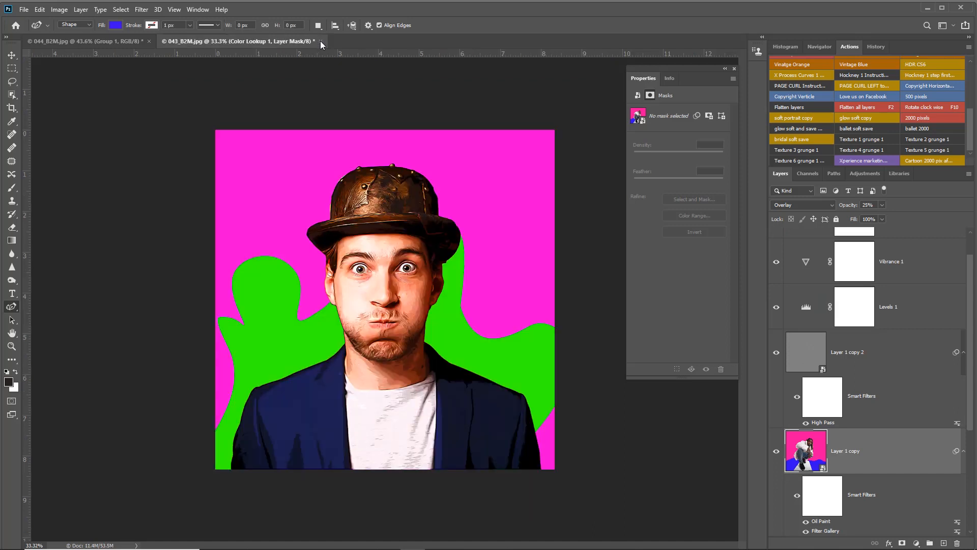
left_click(320, 42)
left_click(487, 210)
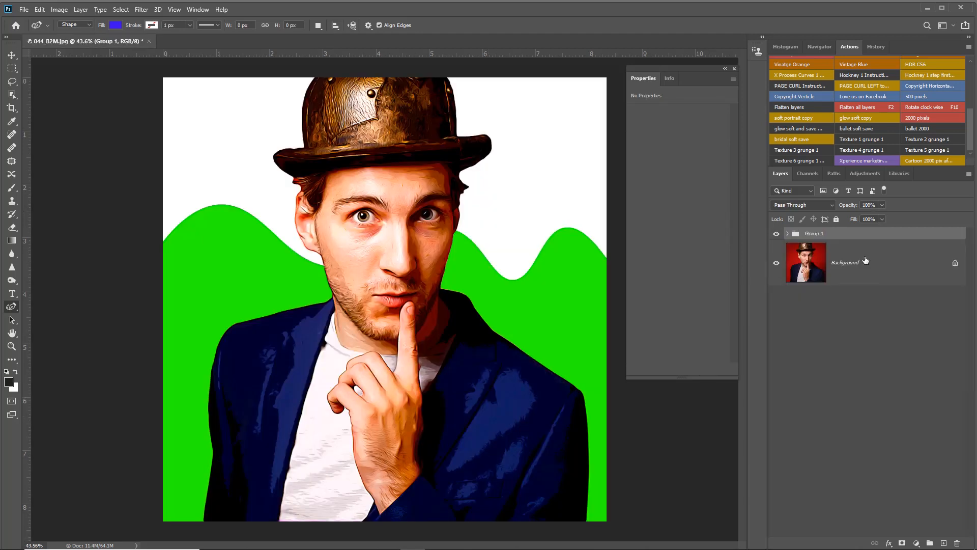
Delete Group 1 from 044_B2M.jpg and check the image's pixel dimensions
left_click_drag(873, 238, 957, 543)
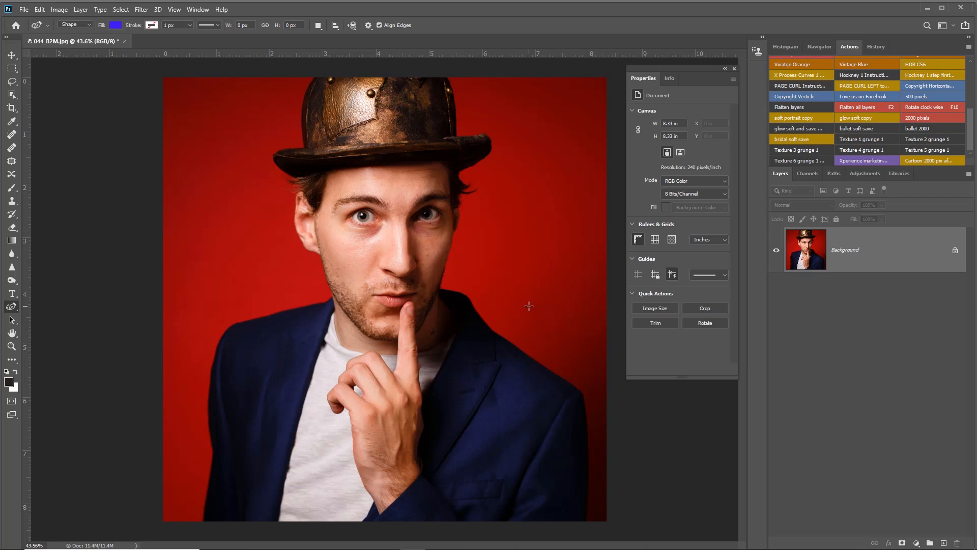
left_click(59, 10)
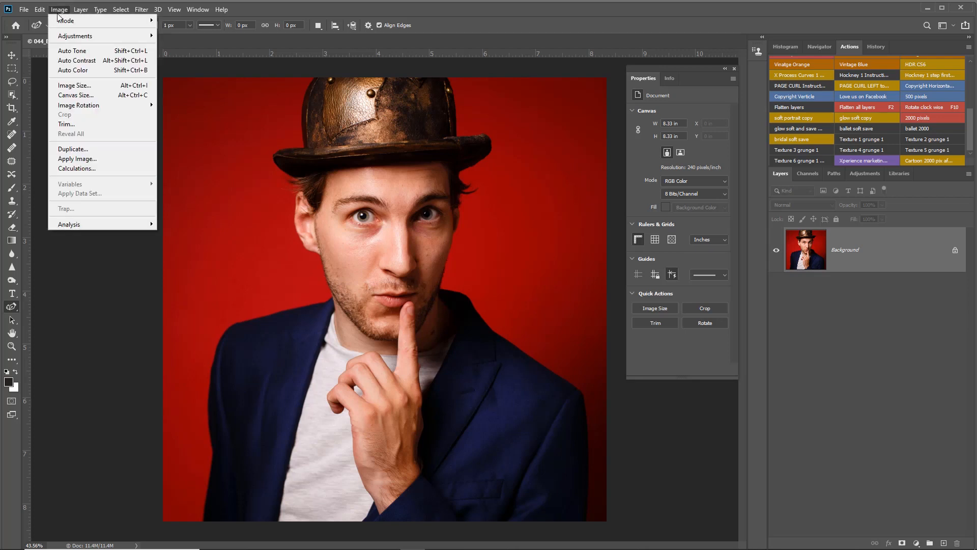
left_click(76, 86)
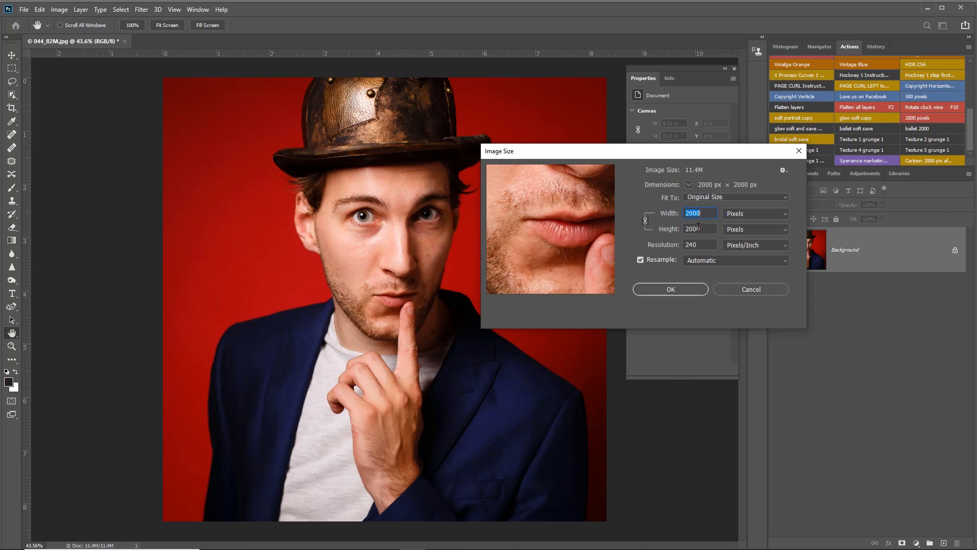
left_click(663, 286)
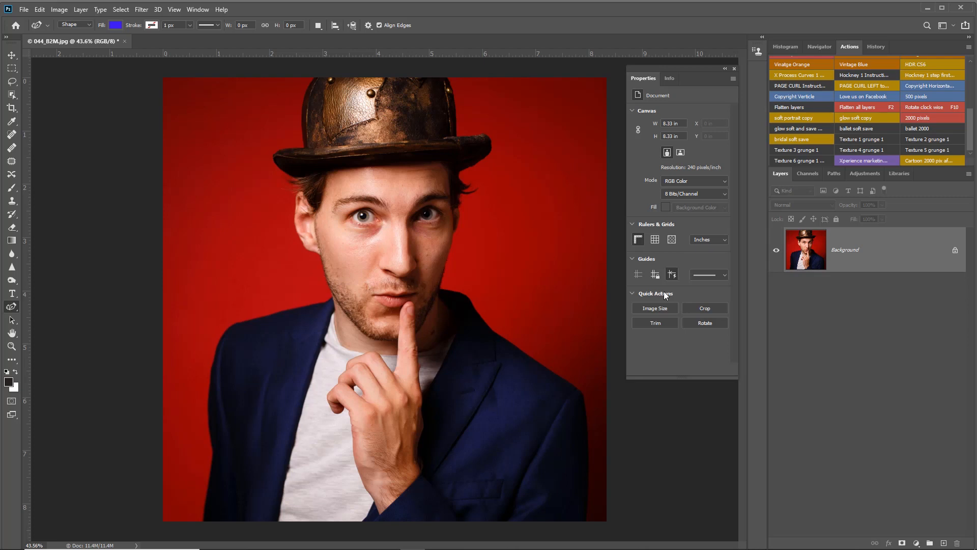
Duplicate the Background layer and add a mask to the copy from an automatic subject selection
key("ctrl+j")
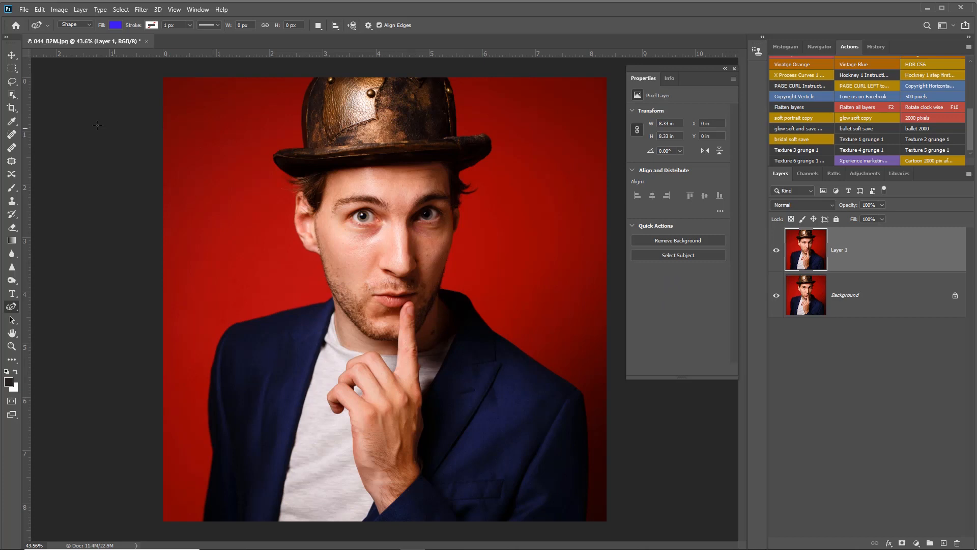
left_click(11, 95)
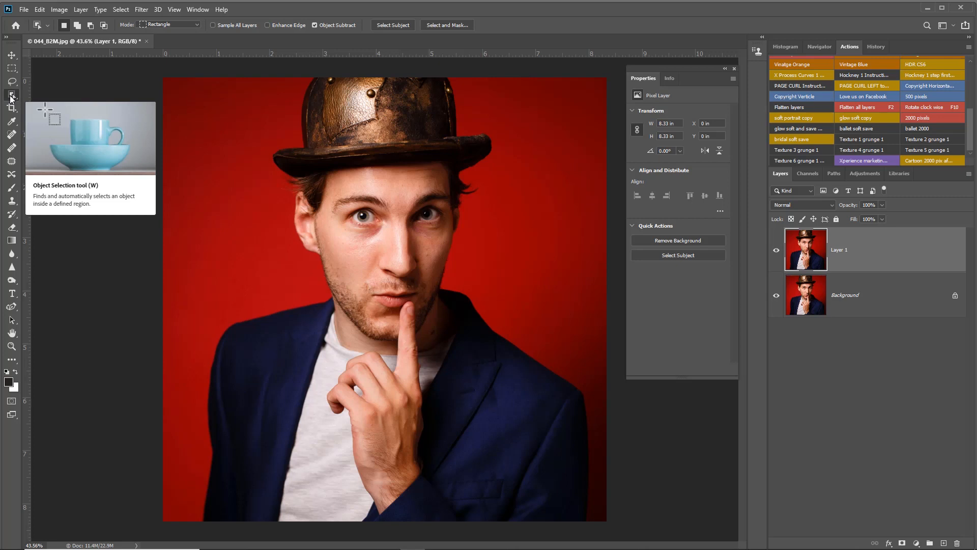
left_click(389, 24)
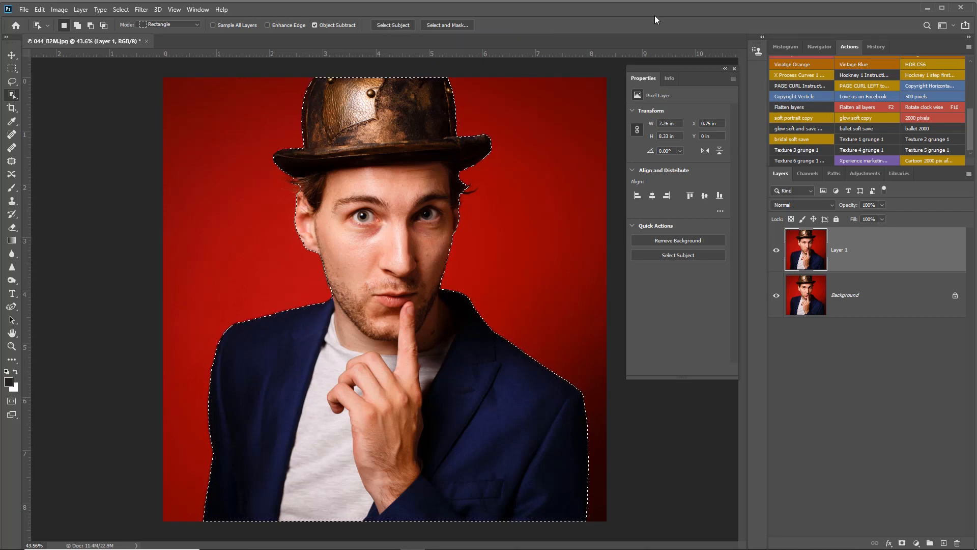
left_click(902, 543)
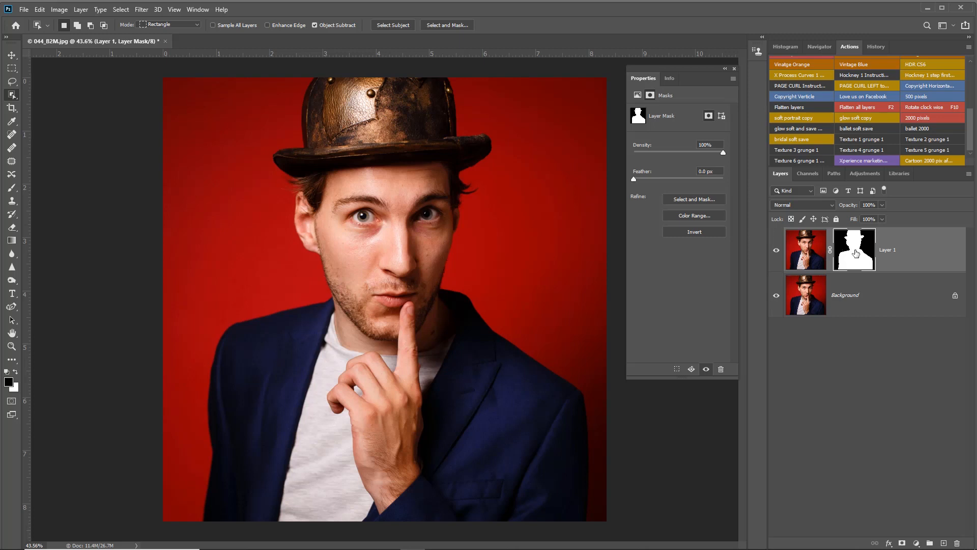
Refine Layer 1's mask in Select and Mask with a 10 px radius and further refinement values of 15, and hide the Background layer
left_click(696, 200)
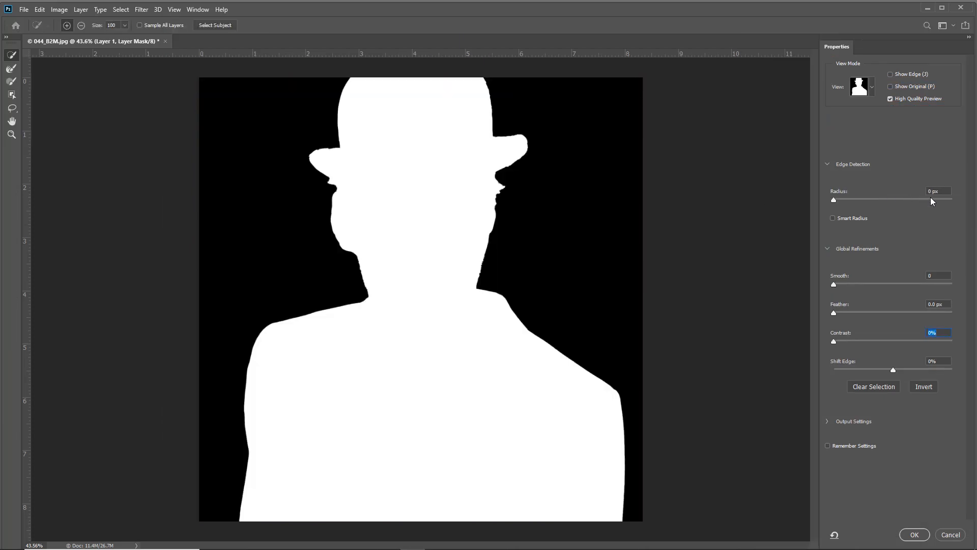
left_click(931, 191)
type("10")
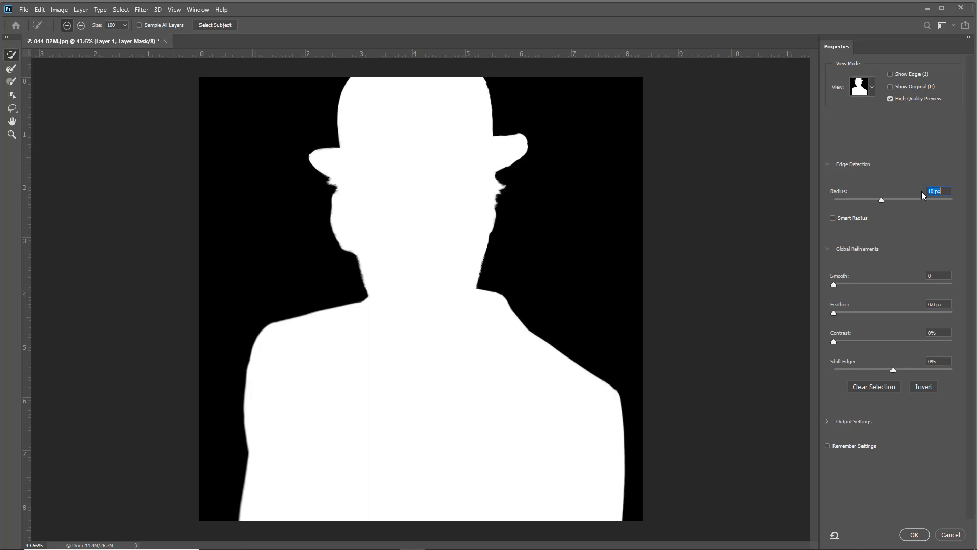
type("15")
key("Tab")
key("Tab")
type("15")
key("Tab")
left_click(921, 534)
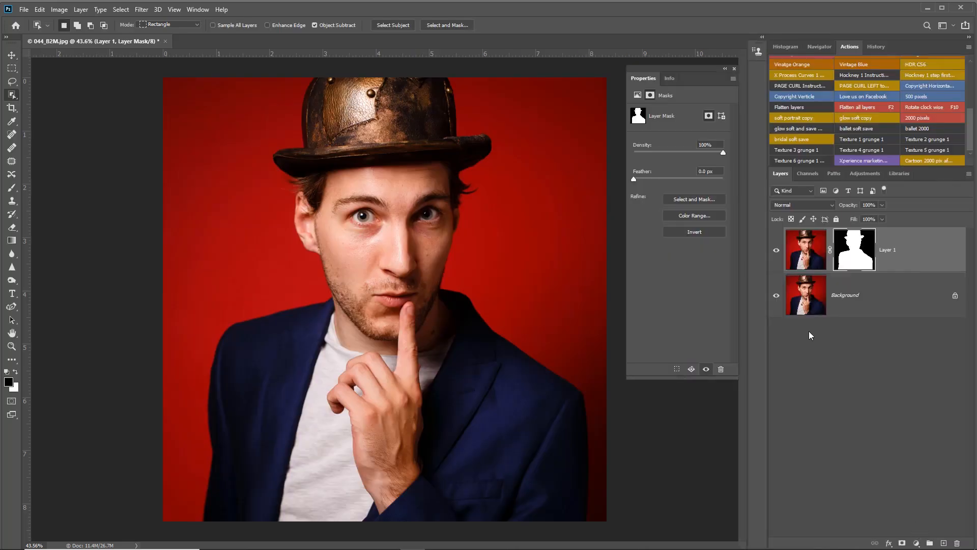
left_click(777, 299)
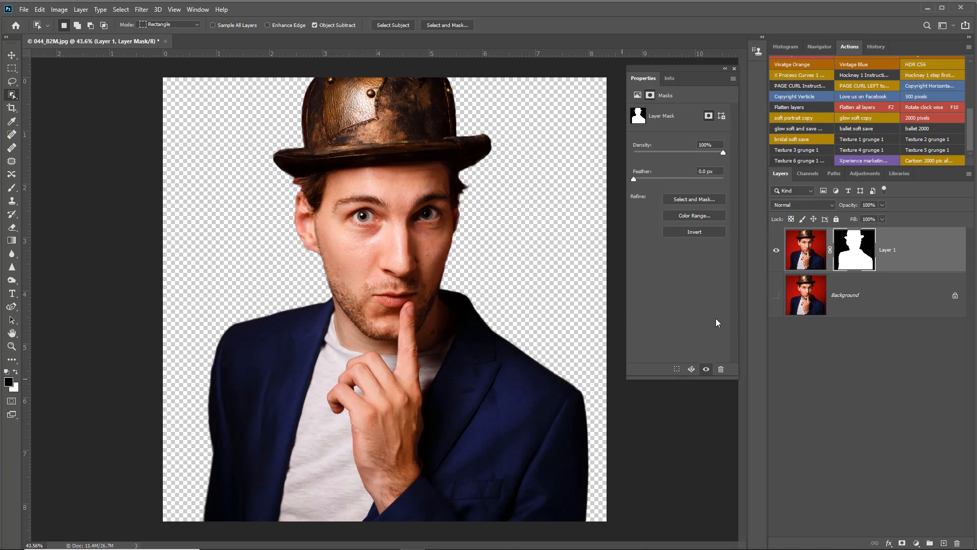
Show the Background layer and add an off-white Solid Color fill layer directly above it
left_click(776, 295)
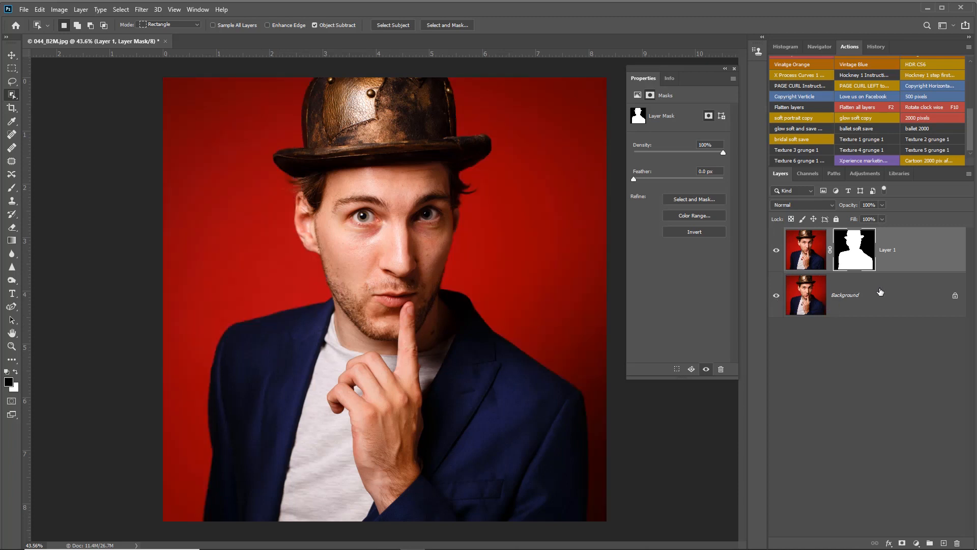
left_click(862, 296)
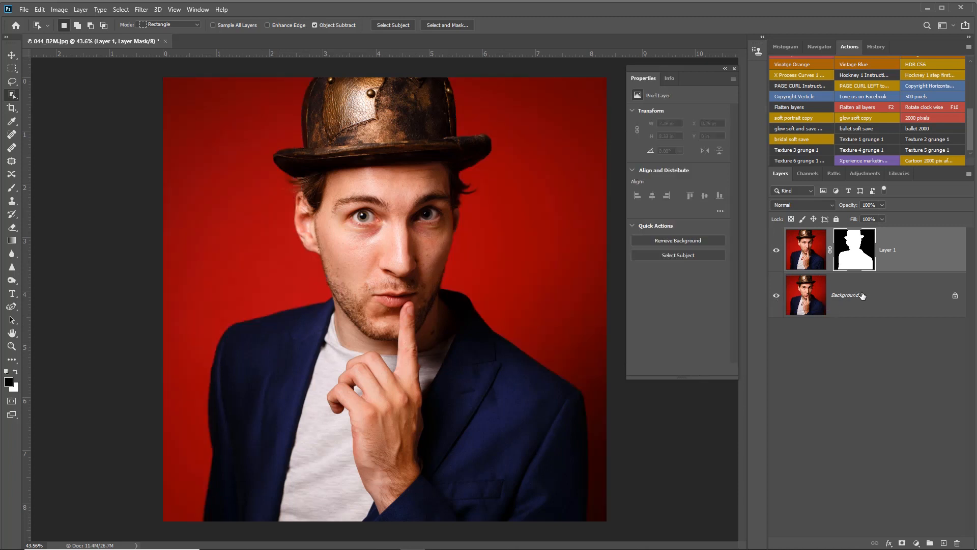
left_click(916, 544)
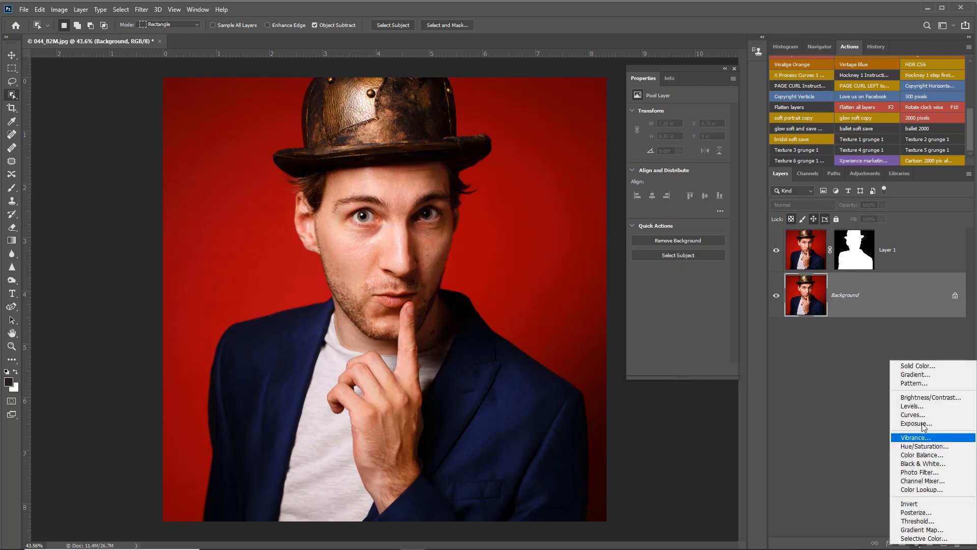
left_click(913, 367)
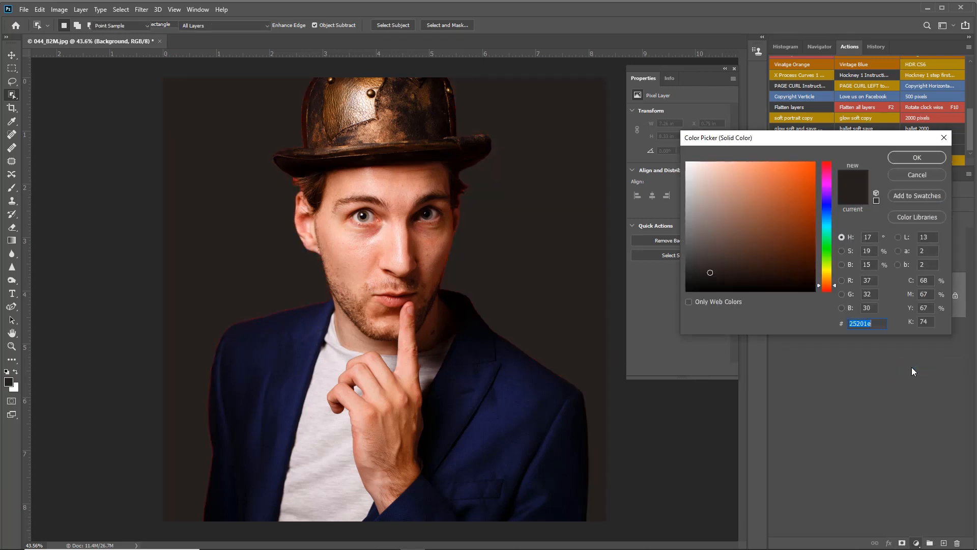
left_click(688, 164)
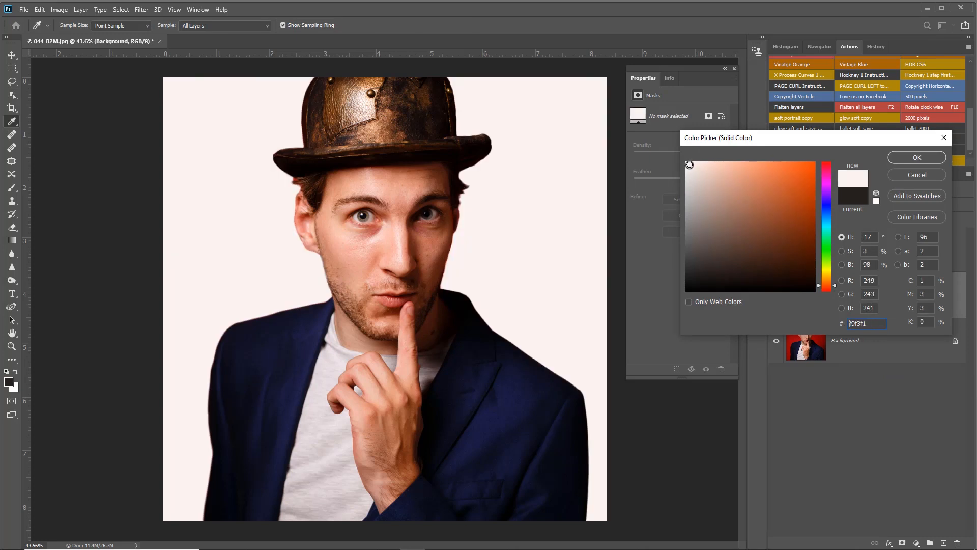
left_click(903, 158)
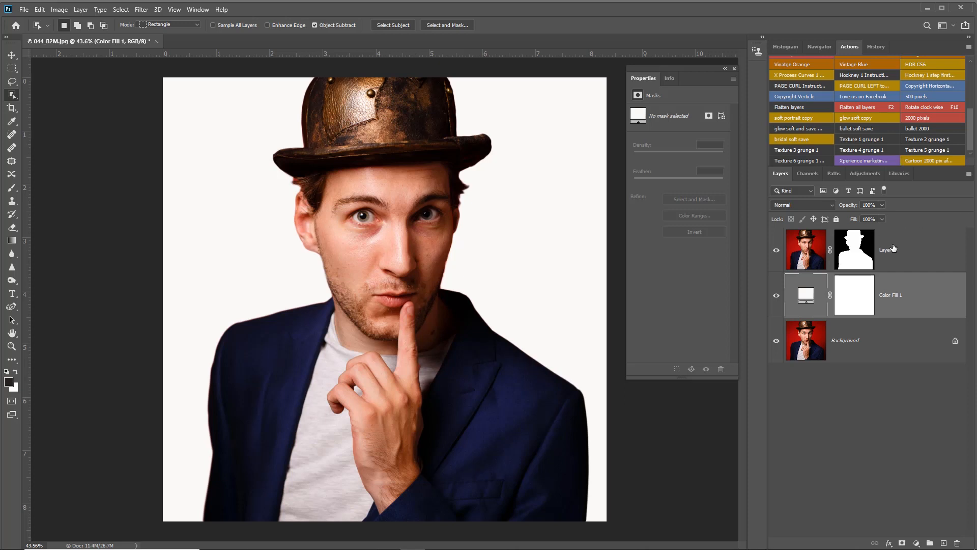
Combine Layer 1 and Color Fill 1 into a single smart object
left_click(904, 248, "ctrl")
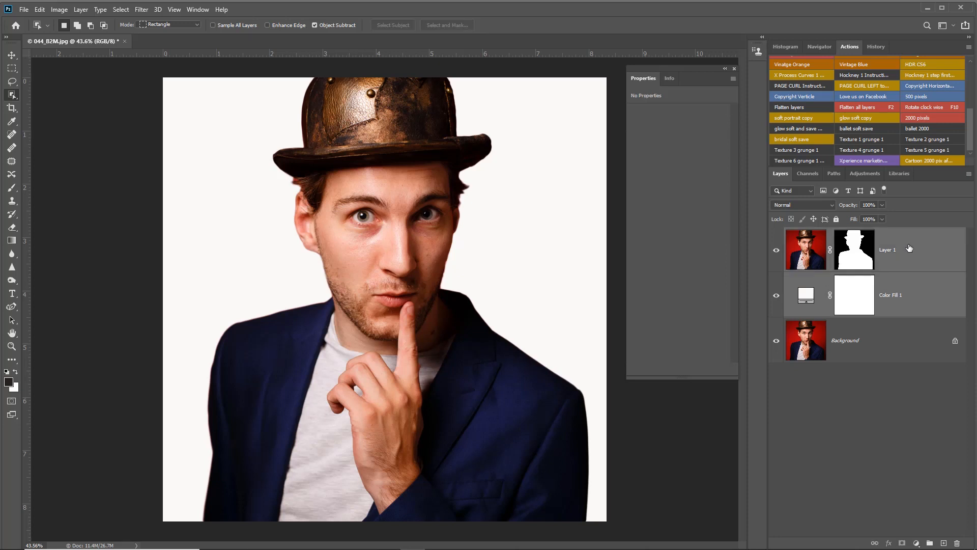
left_click(909, 248)
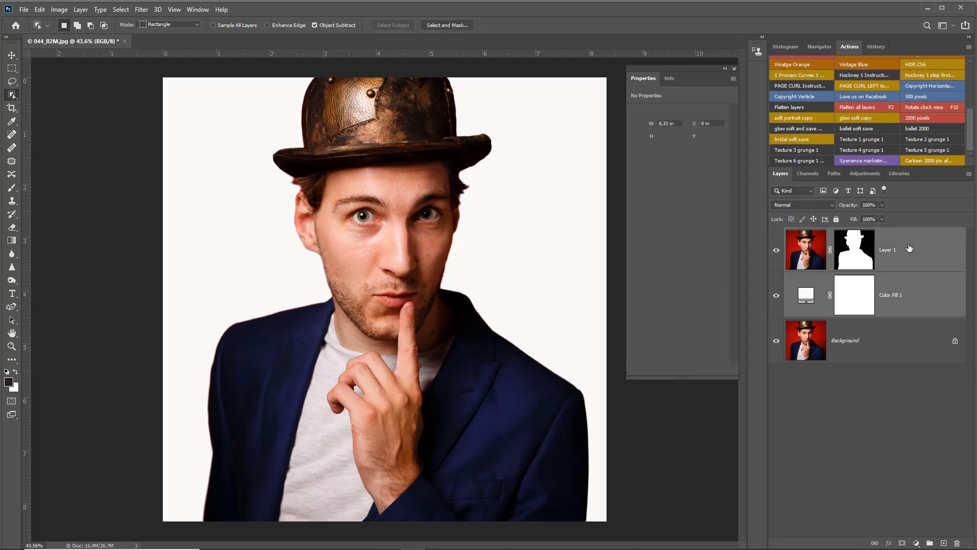
left_click(912, 284, "ctrl")
right_click(909, 284)
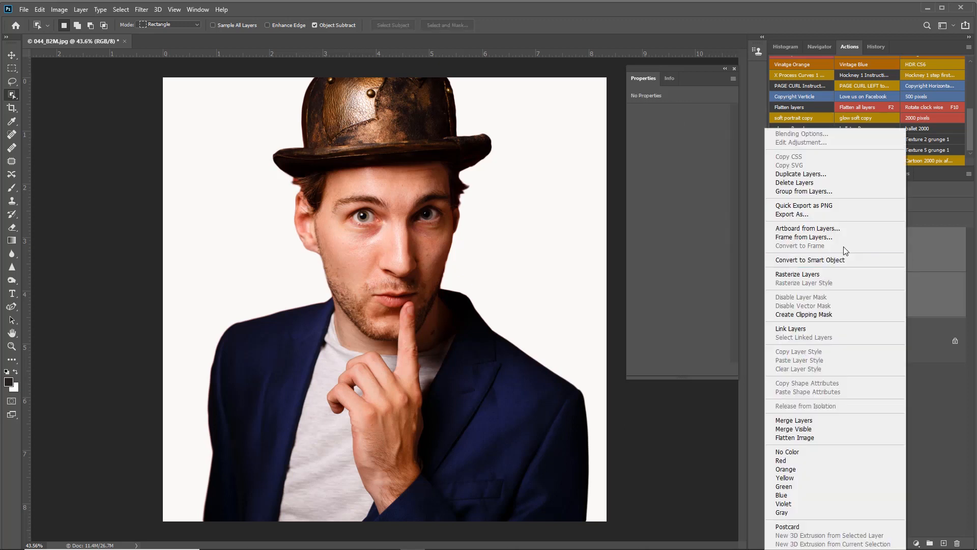
left_click(838, 260)
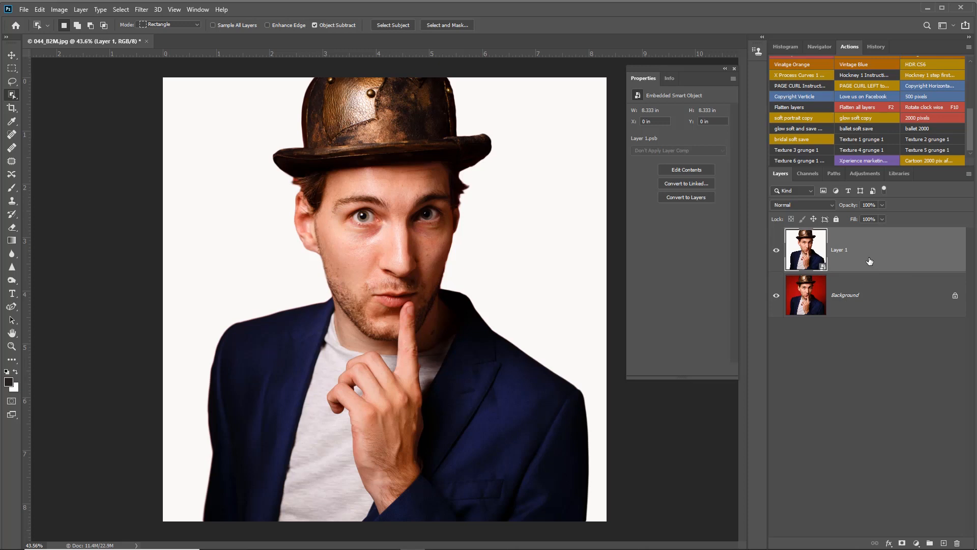
Duplicate the Layer 1 smart object twice and hide both copies
key("ctrl+j")
key("ctrl+j")
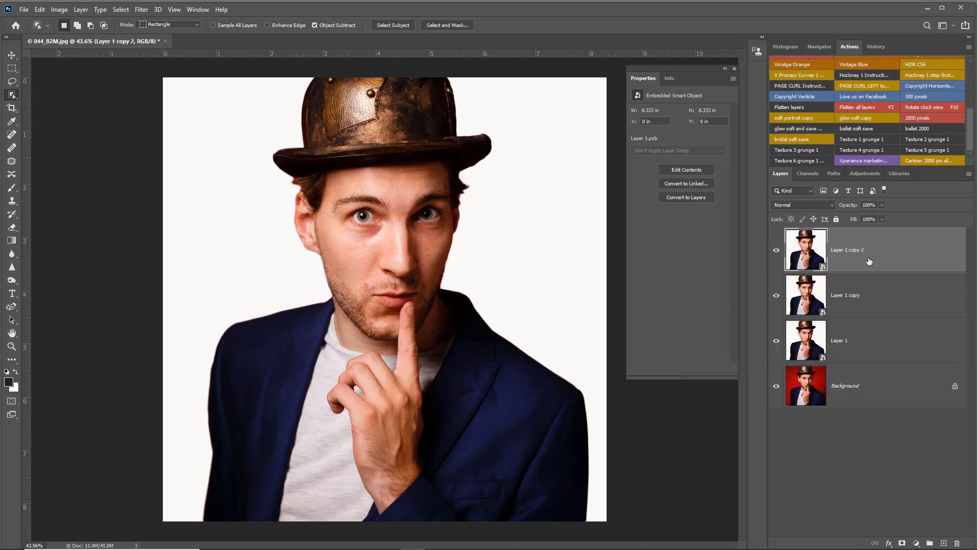
left_click(777, 251)
left_click(777, 295)
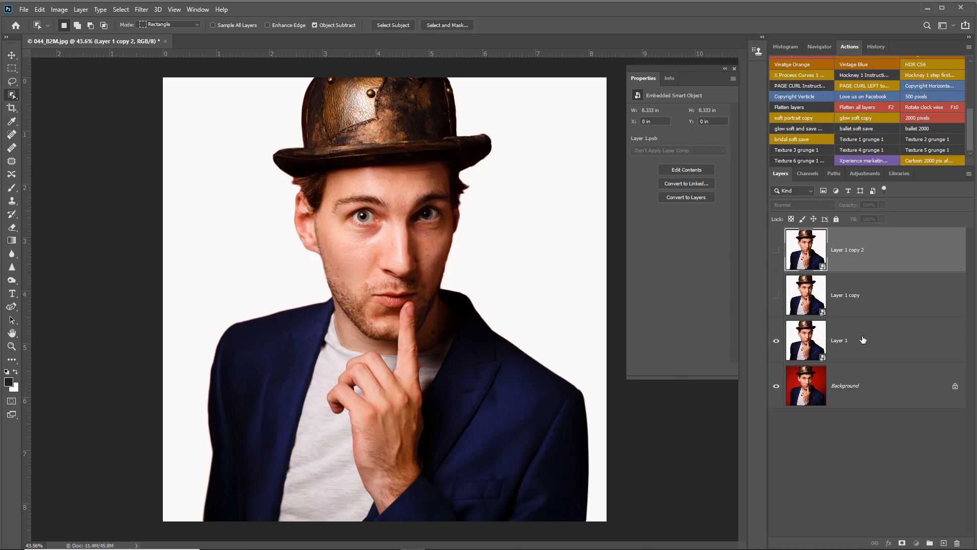
Apply the Poster Edges filter to the original Layer 1 with Edge Thickness 0, Edge Intensity 0 and Posterization 2
left_click(863, 340)
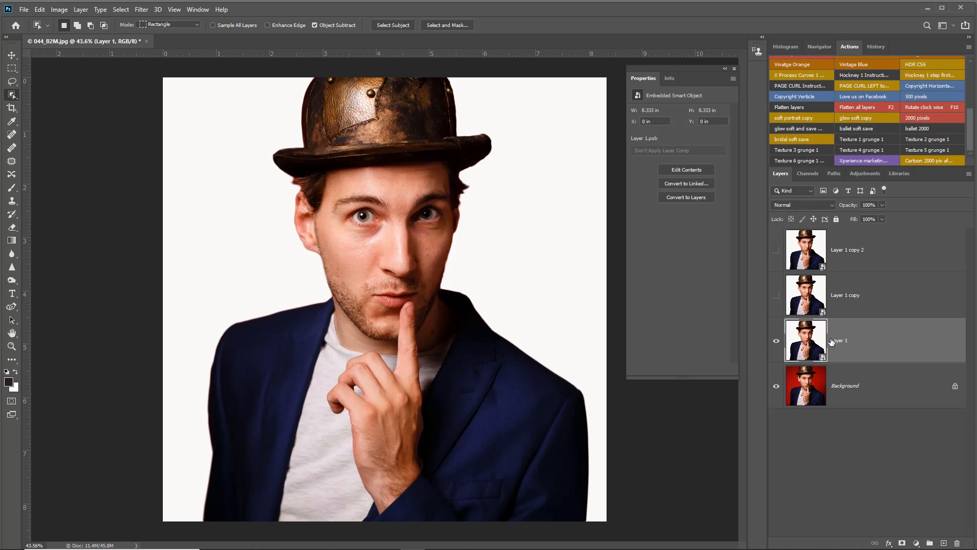
left_click(144, 11)
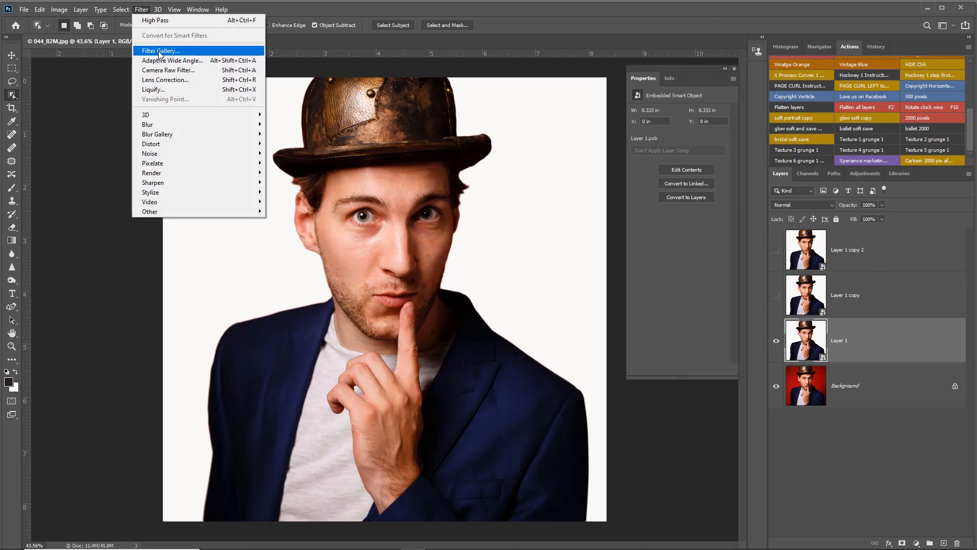
left_click(160, 52)
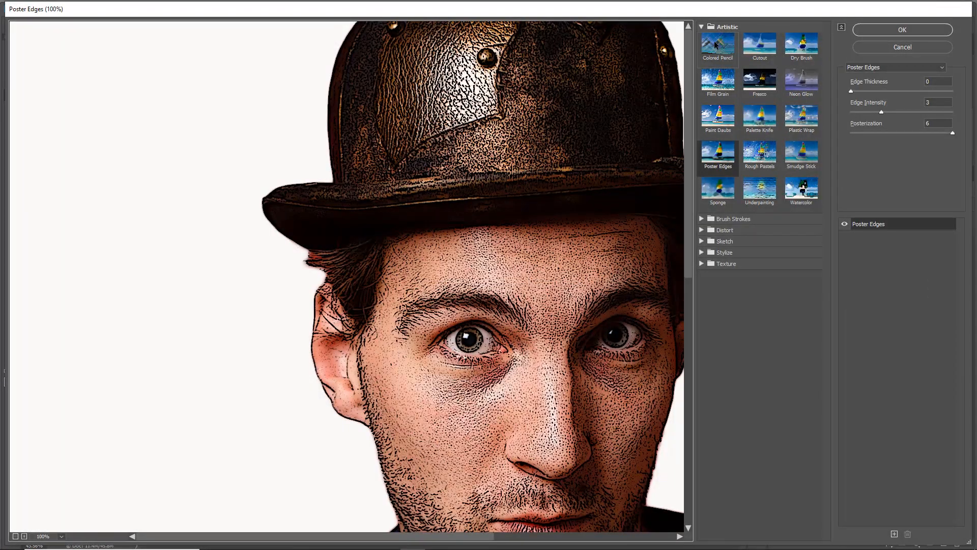
left_click(711, 161)
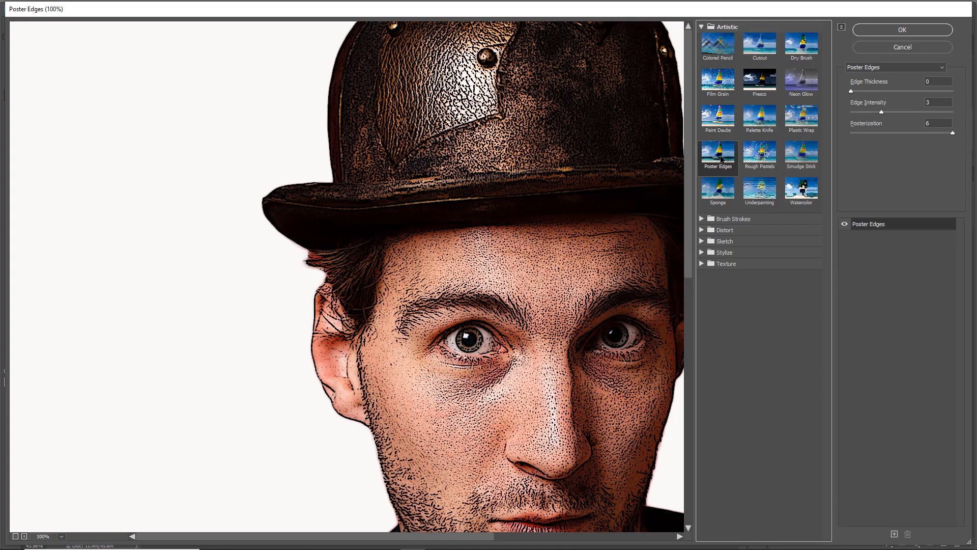
left_click(934, 83)
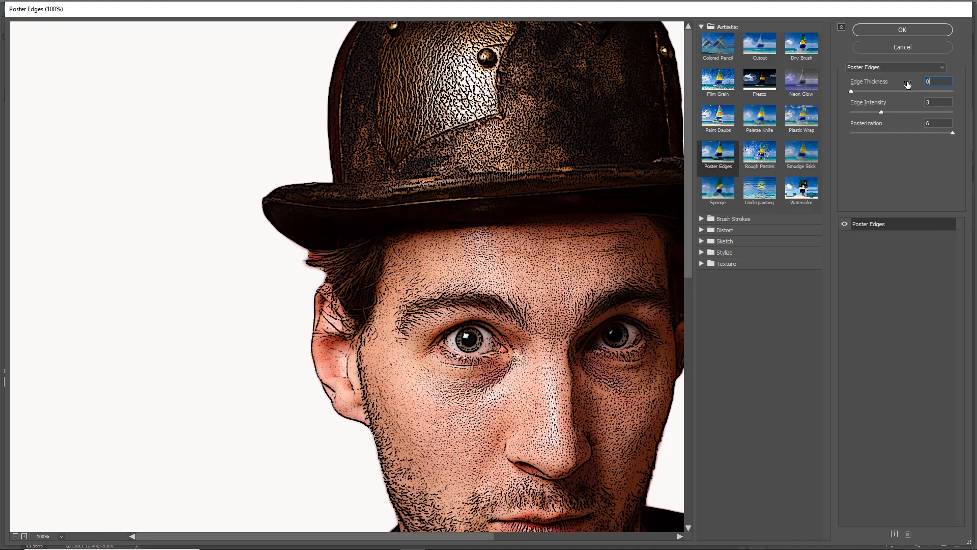
type("0")
key("Tab")
type("2")
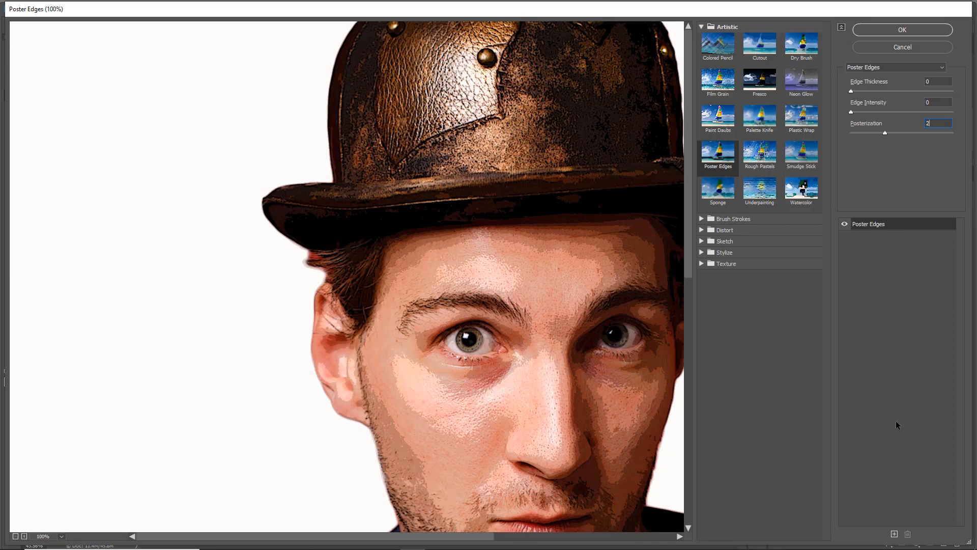
left_click(895, 29)
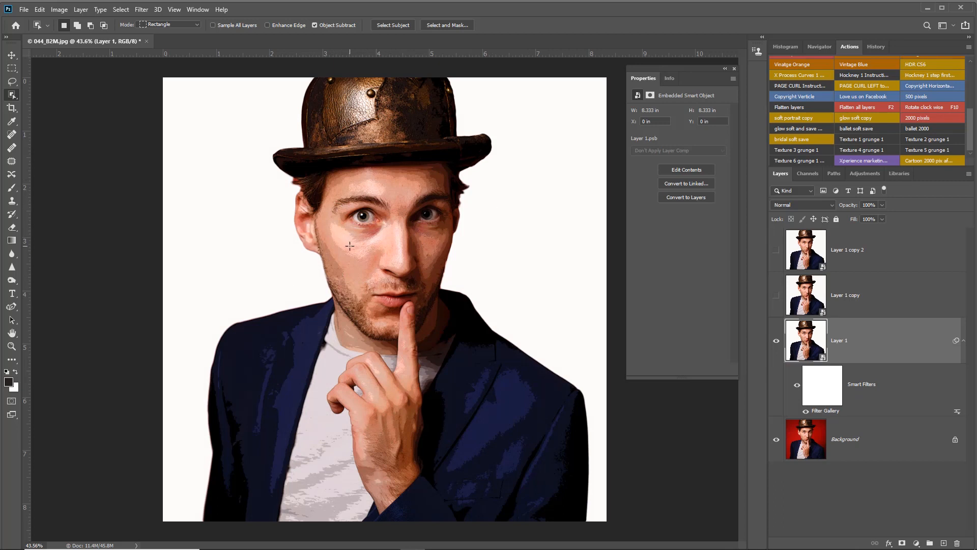
Sharpen Layer 1 with Unsharp Mask at amount 90%, radius 5.0 pixels and threshold 10 levels
left_click(141, 10)
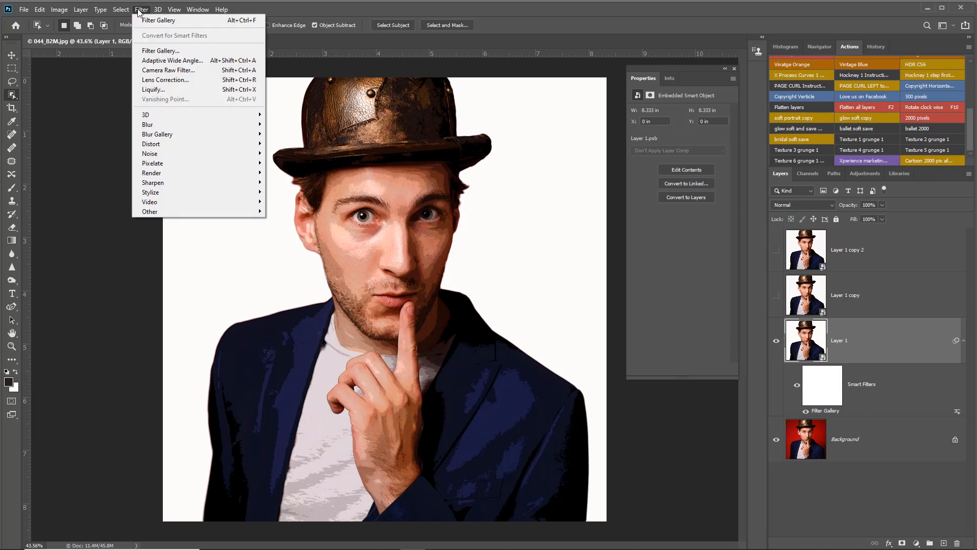
mouse_move(246, 183)
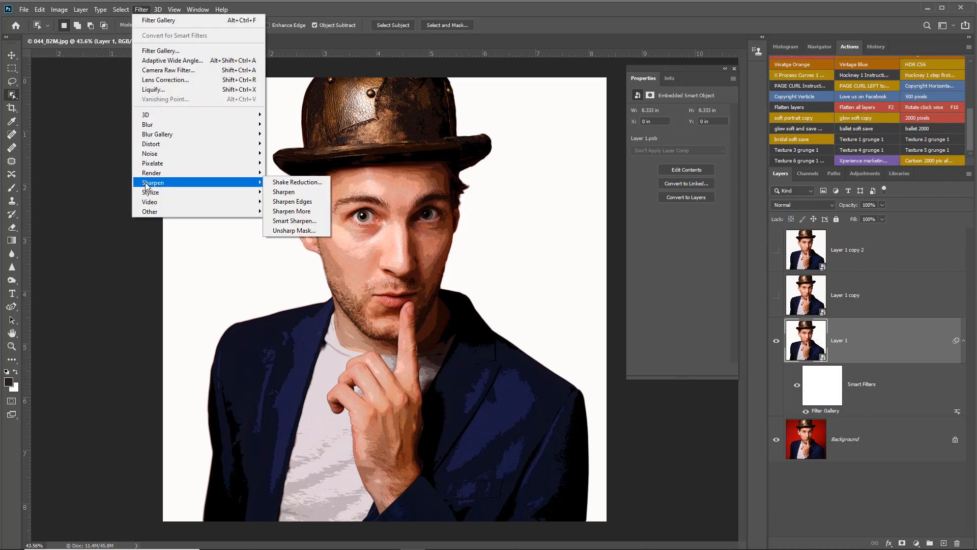
left_click(298, 232)
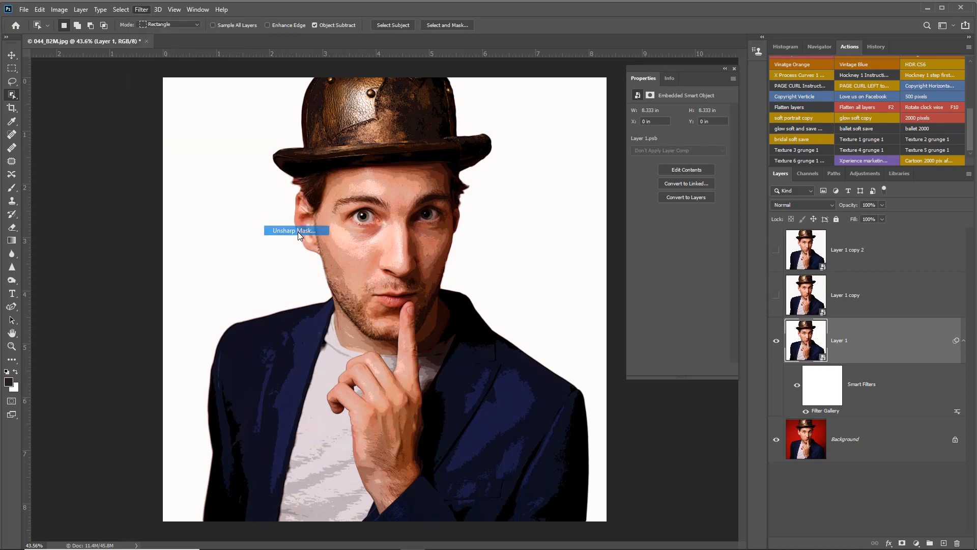
type("90")
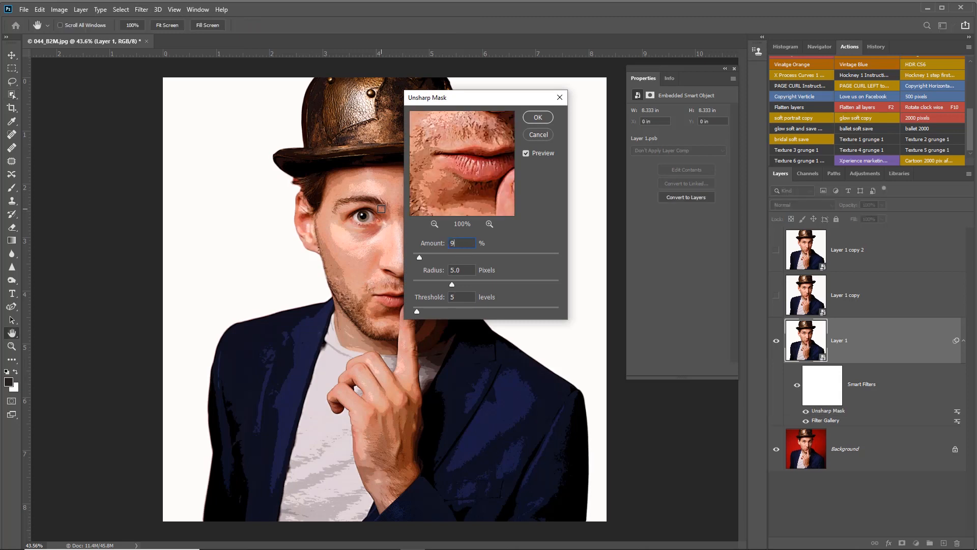
key("Tab")
key("Tab")
type("10")
left_click(538, 118)
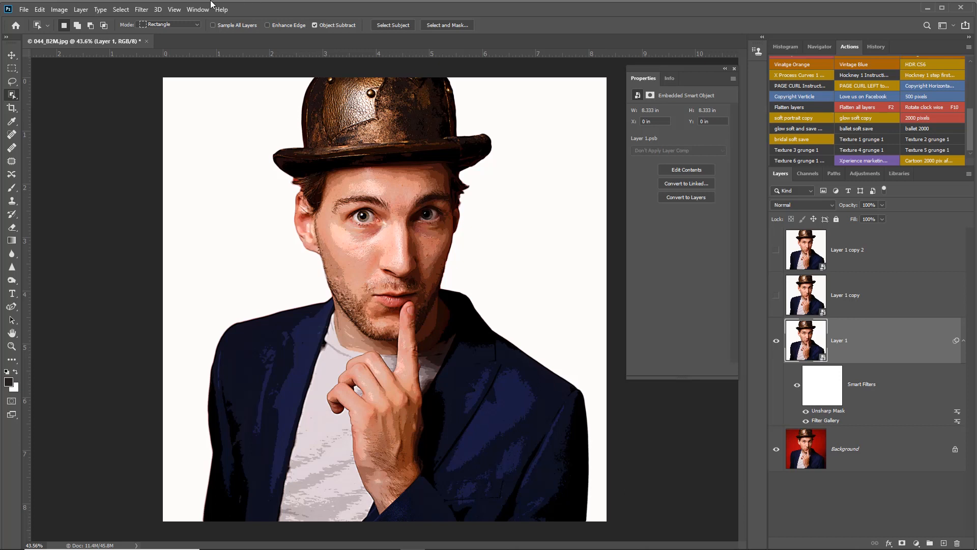
Apply the Oil Paint filter to Layer 1 with Stylization 4.0, Cleanliness 3.0, Scale 0.1, Bristle Detail 0.0 and Shine 0.0
left_click(140, 12)
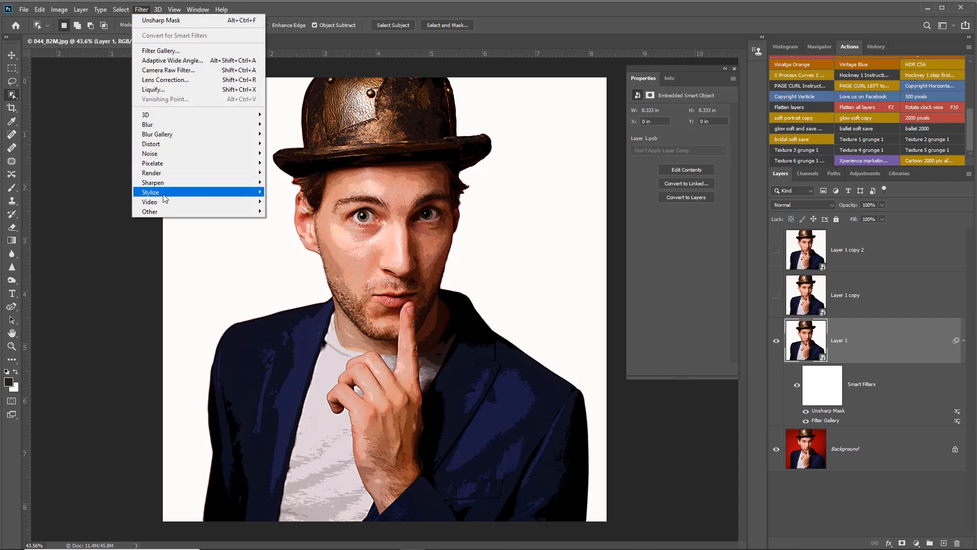
mouse_move(165, 197)
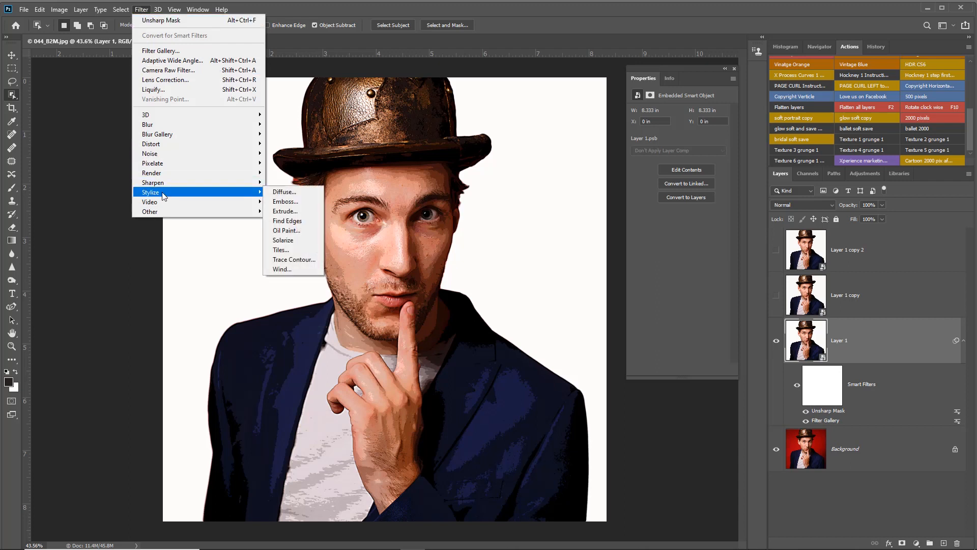
left_click(294, 232)
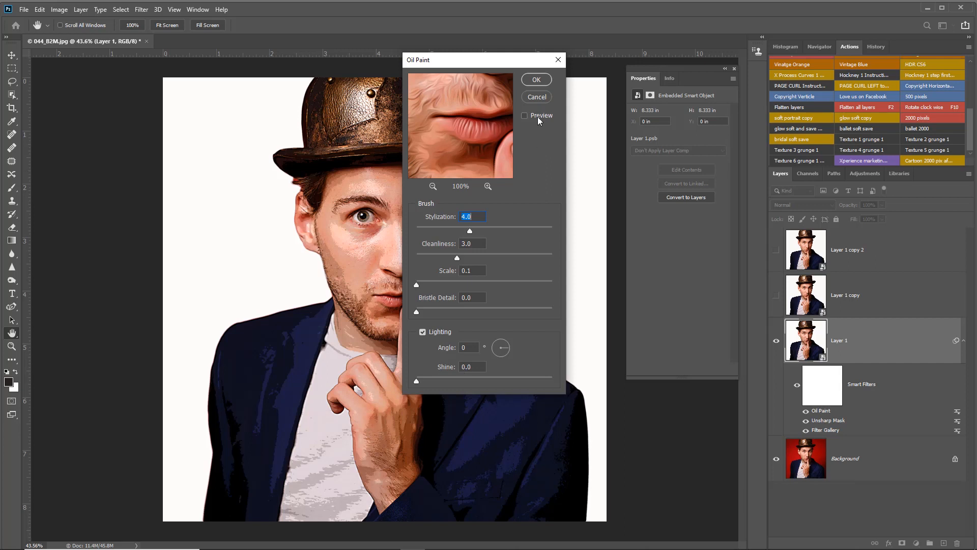
left_click(537, 80)
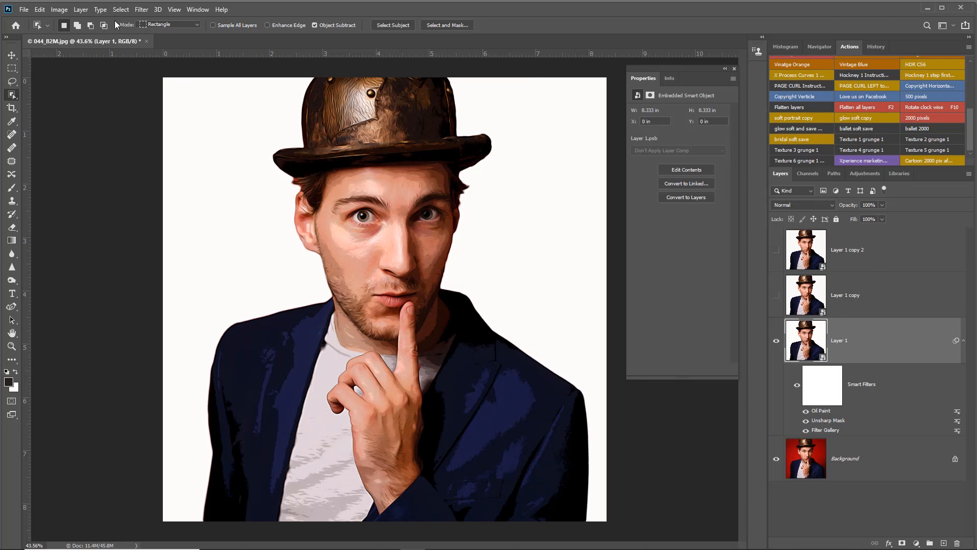
Add a second Unsharp Mask to Layer 1 at amount 60% and radius 5 pixels
left_click(141, 10)
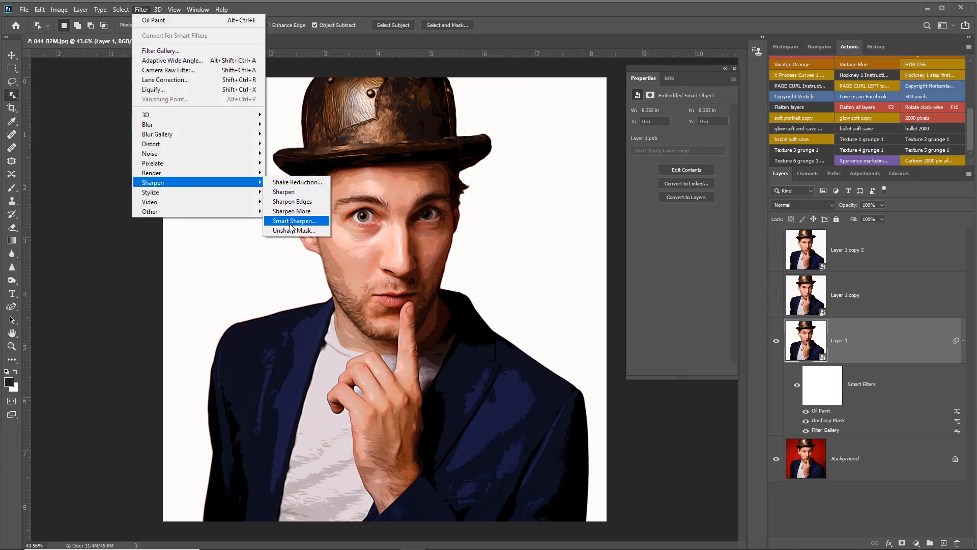
left_click(293, 231)
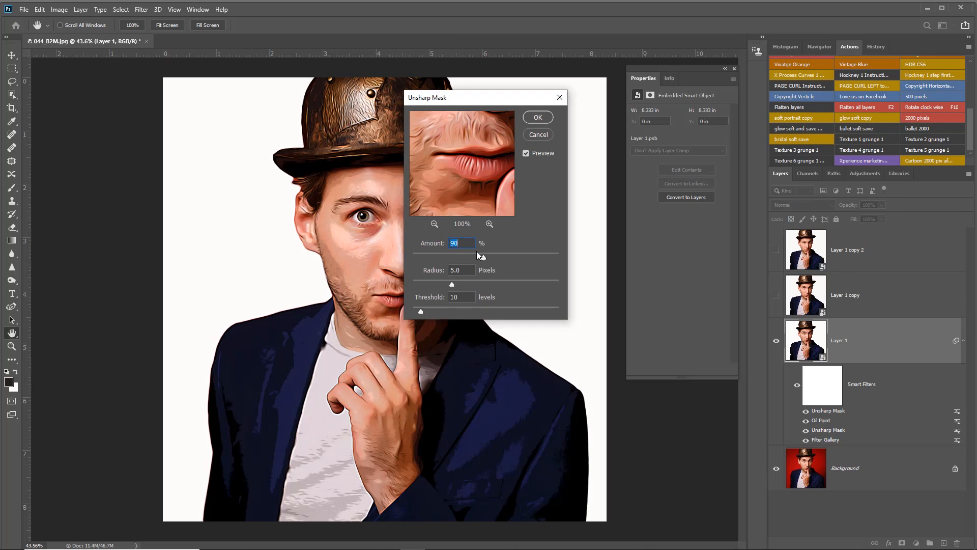
type("60")
key("Tab")
type("5")
left_click(541, 118)
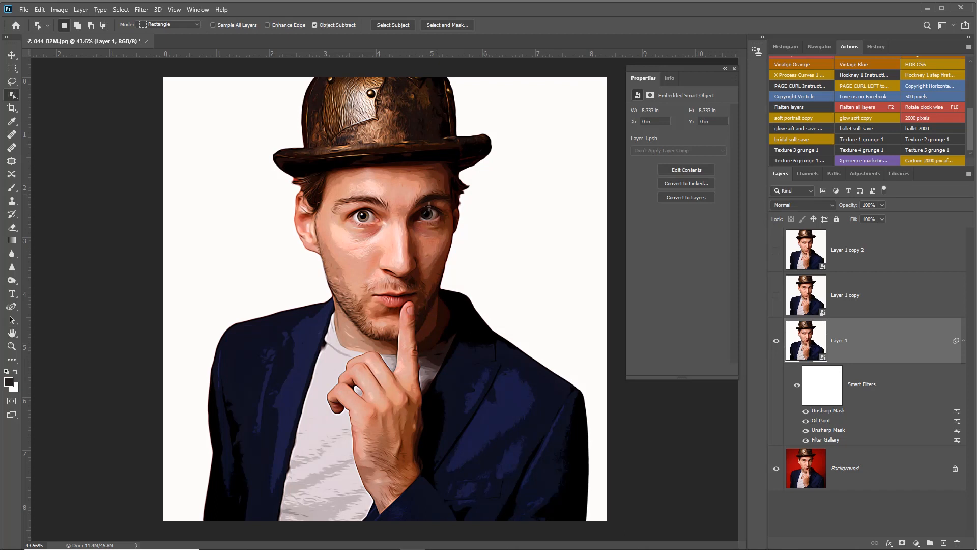
Compare the filtered Layer 1 with the original photo up close on the face
scroll(410, 230, "up", 5)
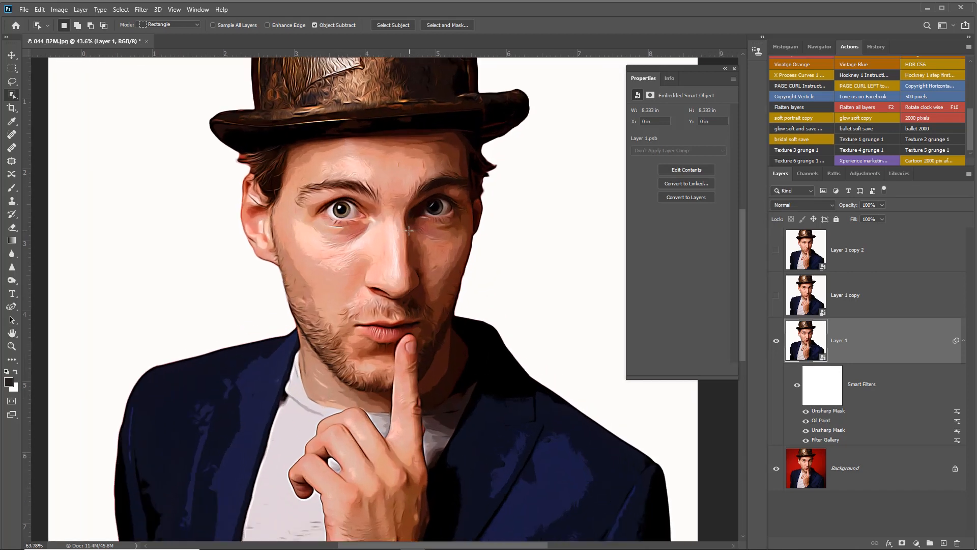
left_click(777, 342)
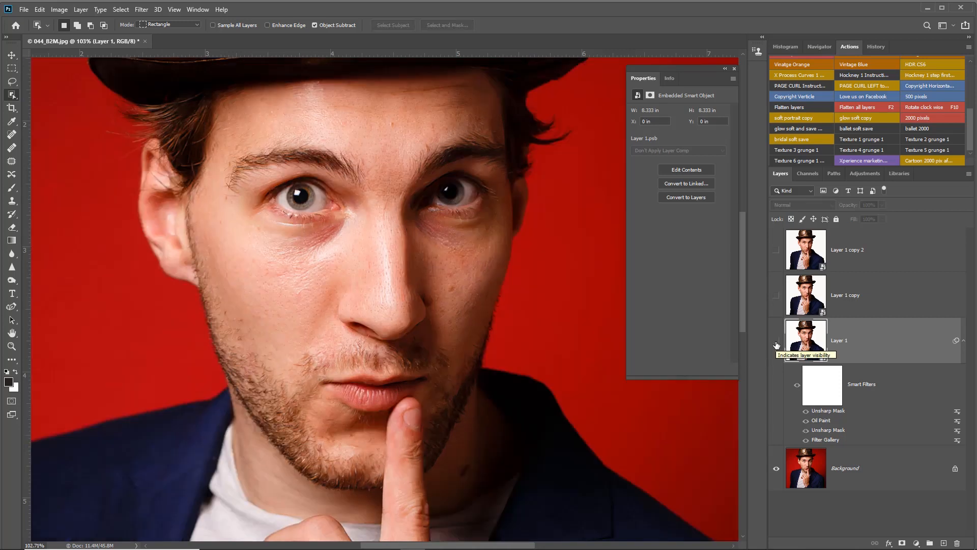
left_click(777, 346)
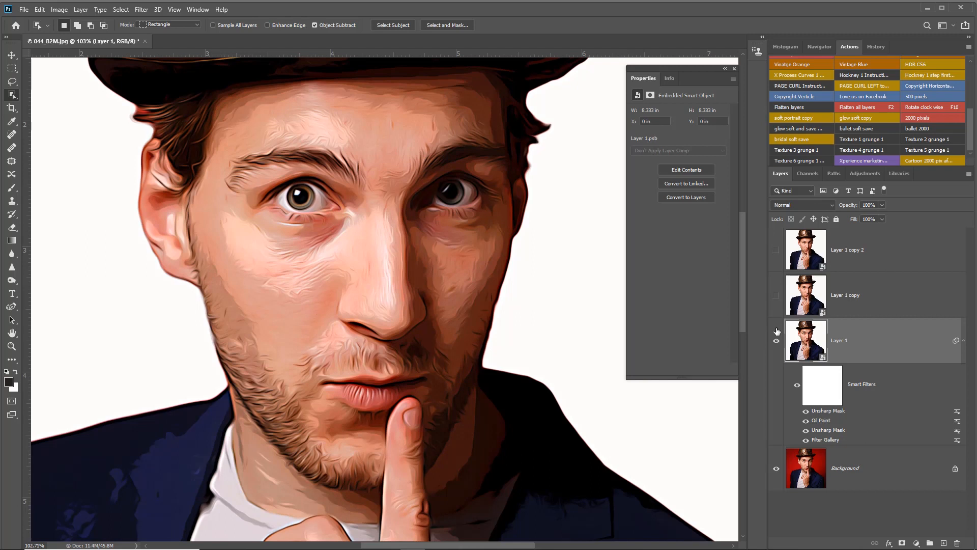
Check the filtered Layer 1 against the unfiltered Layer 1 copy once more and view the whole portrait
left_click(777, 299)
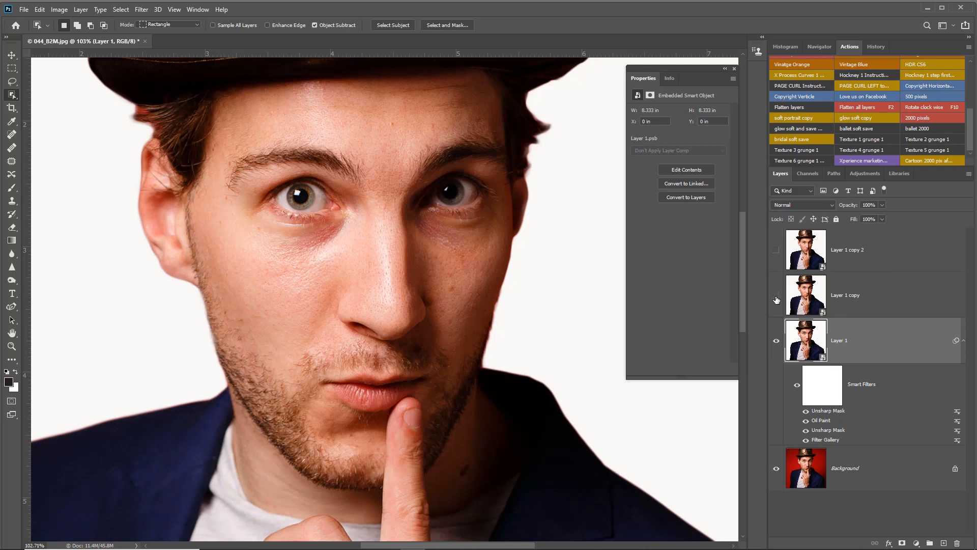
left_click(777, 298)
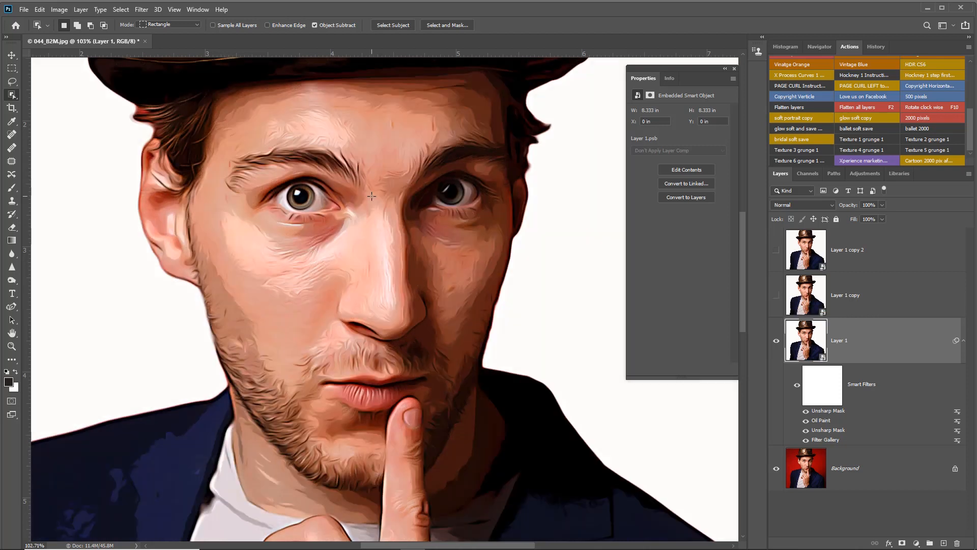
scroll(360, 229, "down", 2)
scroll(360, 229, "down", 3)
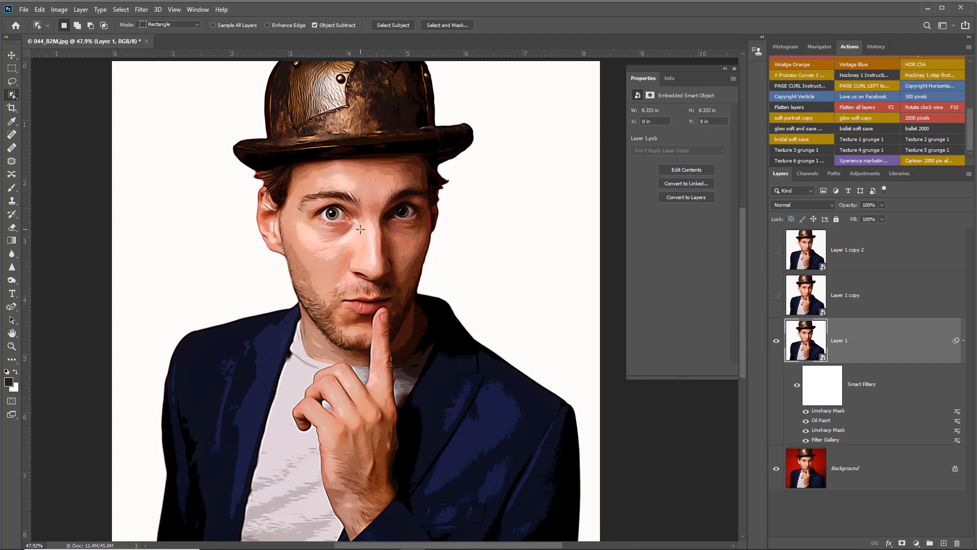
Show Layer 1 copy and apply Poster Edges to it with Edge Thickness 0, Edge Intensity 3 and Posterization 6
left_click(777, 299)
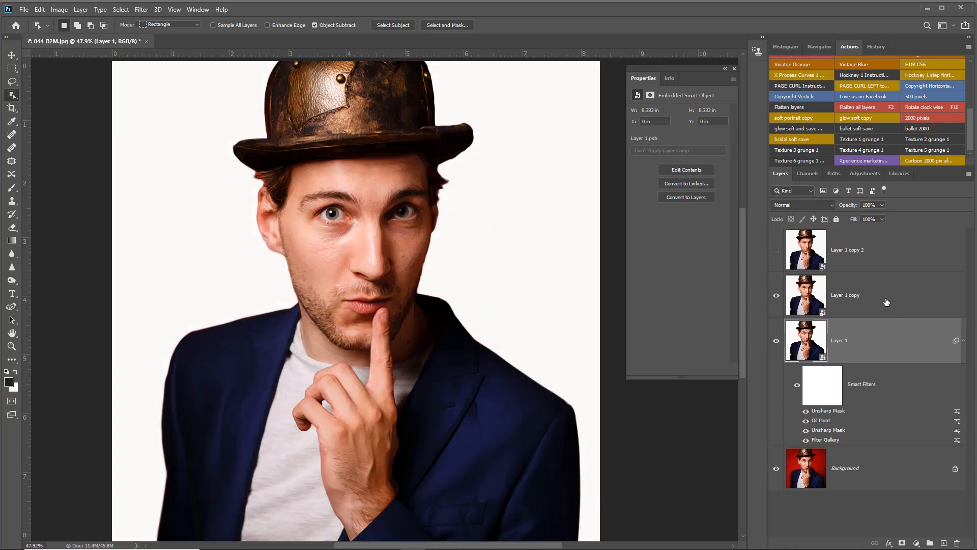
left_click(887, 300)
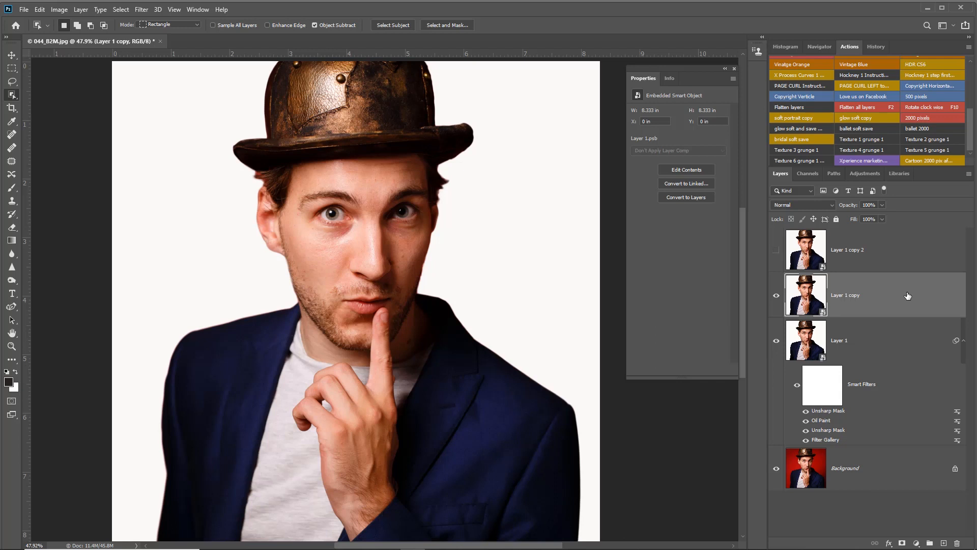
left_click(142, 11)
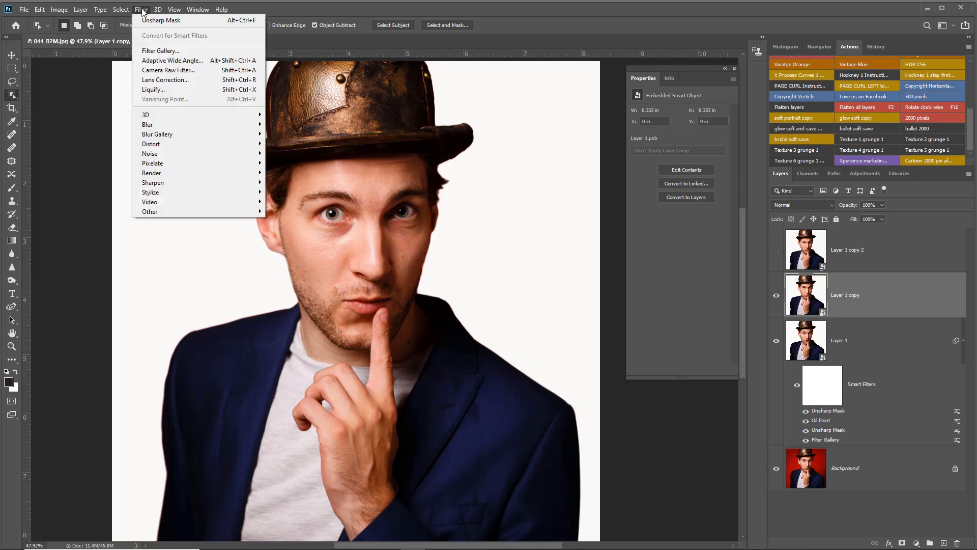
key("Escape")
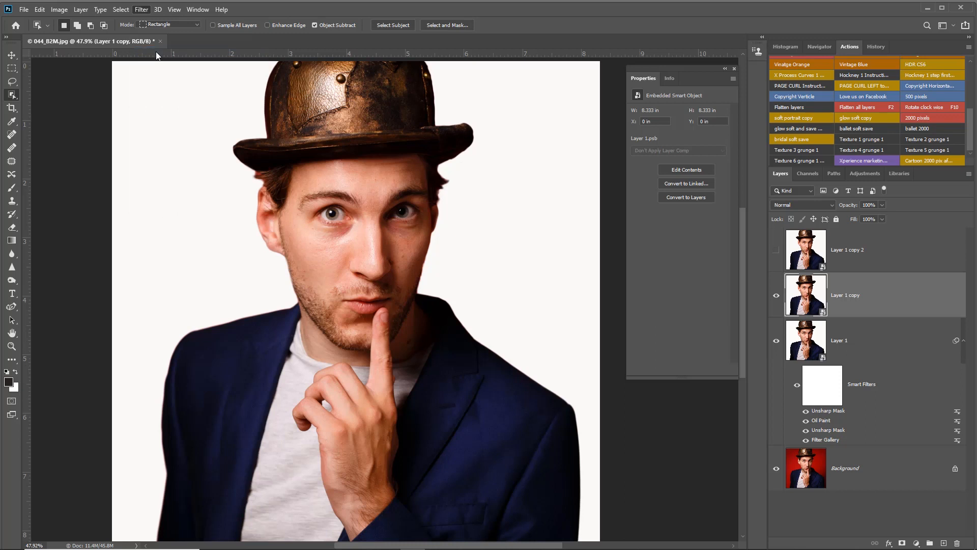
key("ctrl+alt+f")
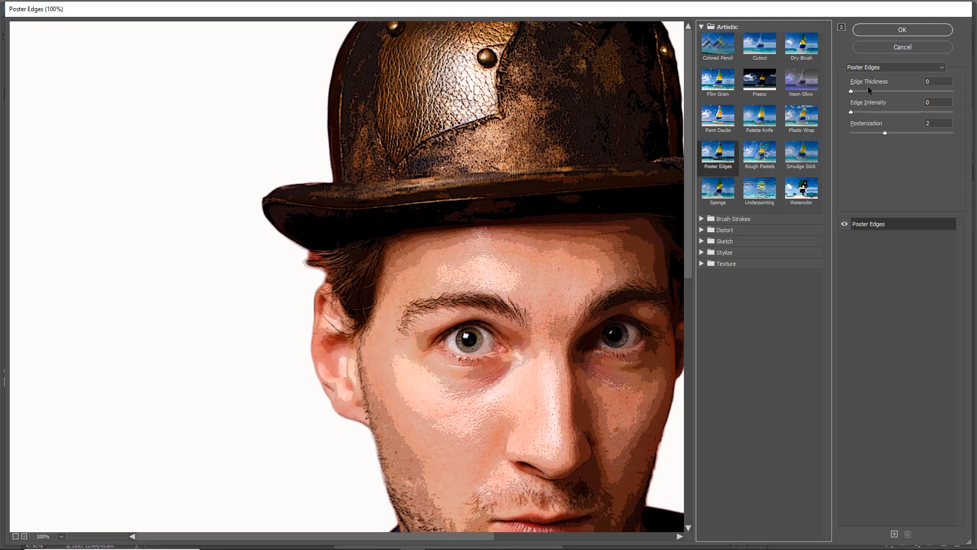
left_click(934, 80)
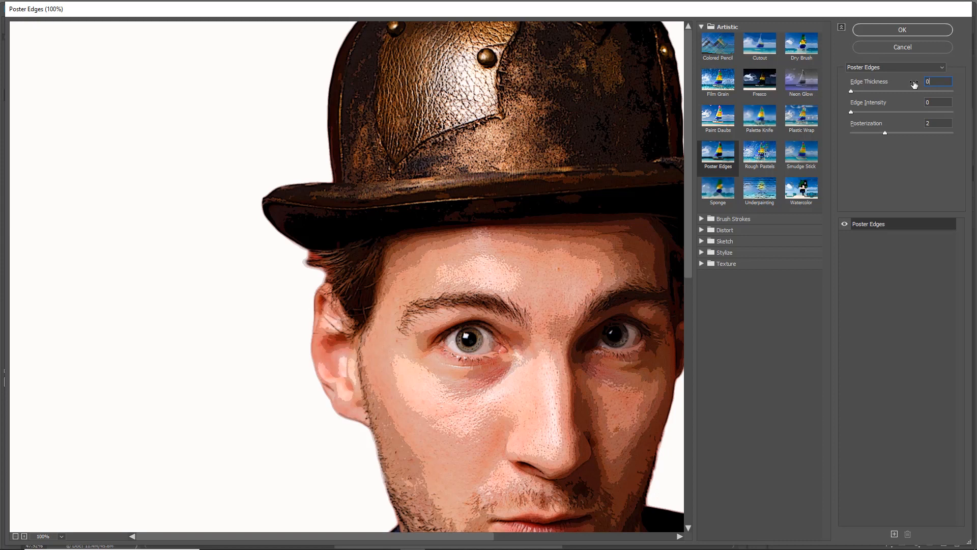
key("Tab")
type("3")
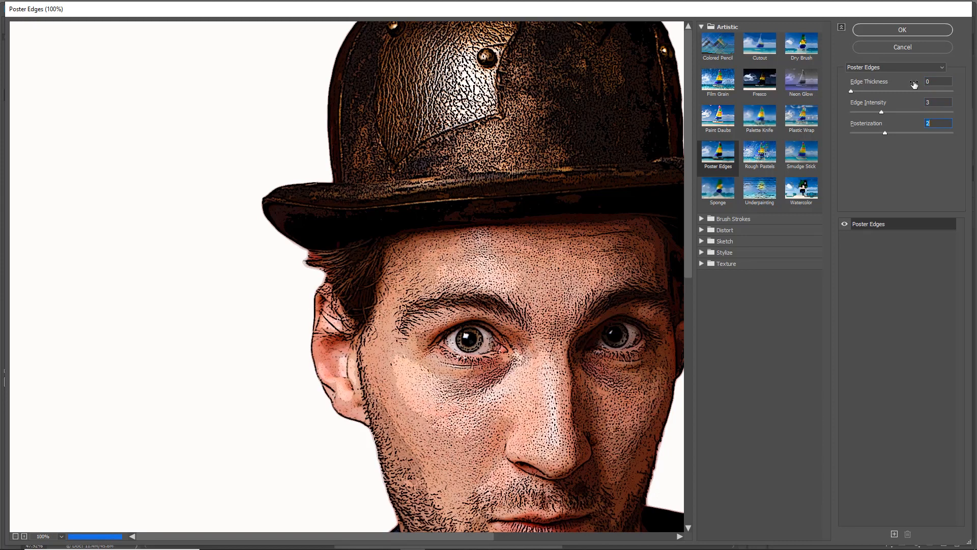
type("6")
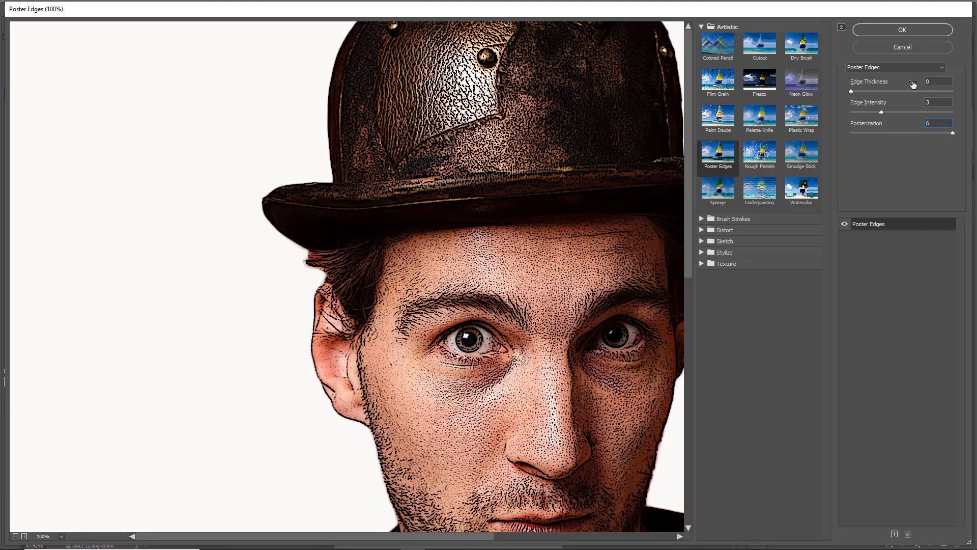
left_click(894, 33)
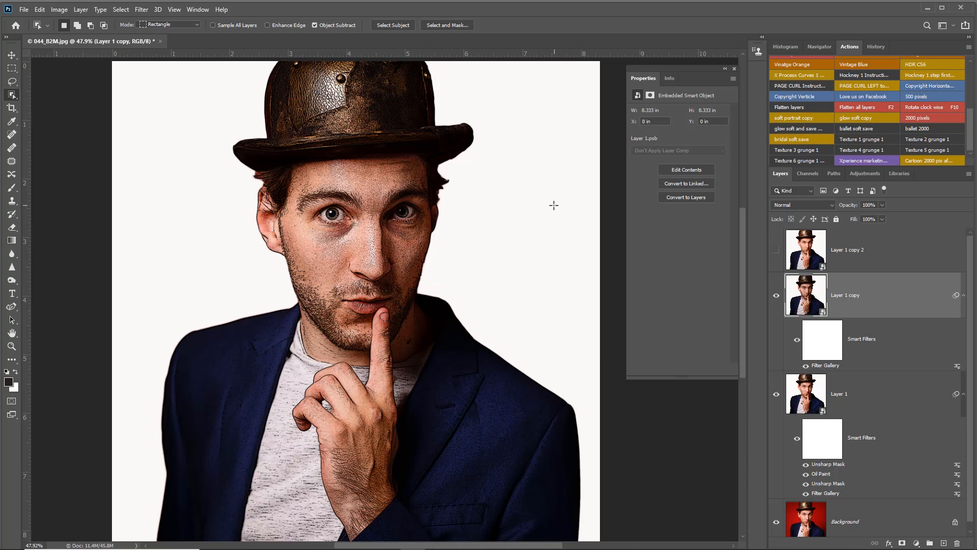
Apply Oil Paint to Layer 1 copy with Stylization 4.0, Cleanliness 3.0, Scale 0.1, Bristle Detail 0.0 and Shine 0.0
left_click(141, 10)
mouse_move(181, 193)
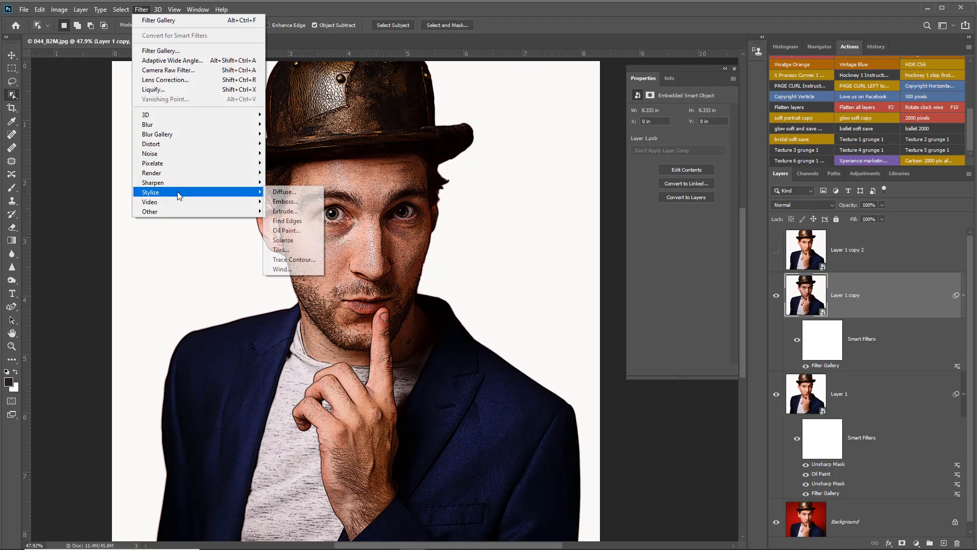
left_click(296, 229)
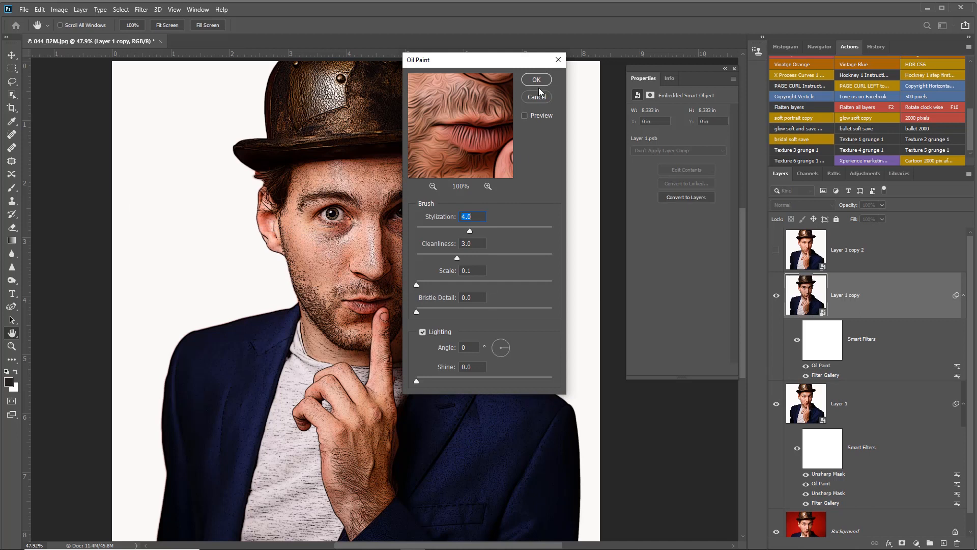
left_click(537, 80)
key("w")
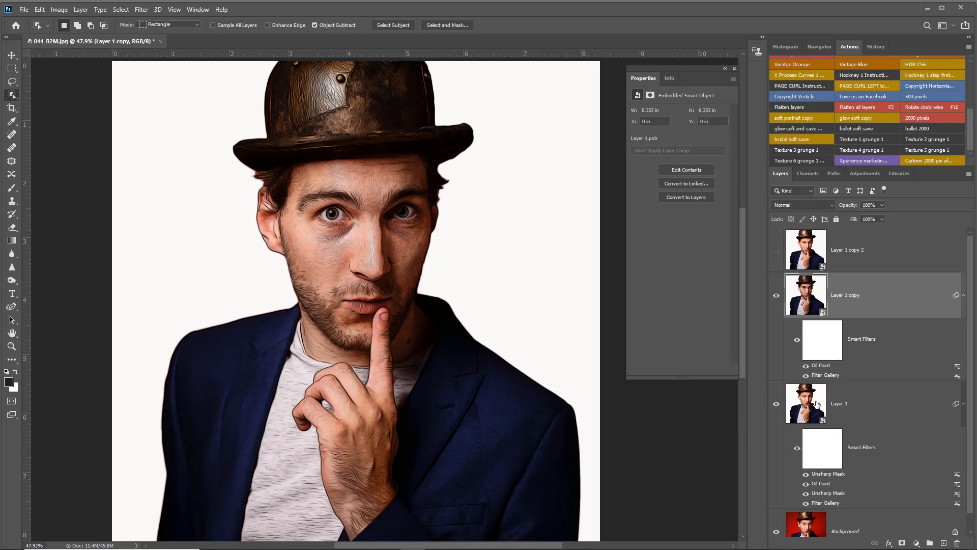
Blend Layer 1 copy in Overlay mode at 27% opacity
left_click(813, 206)
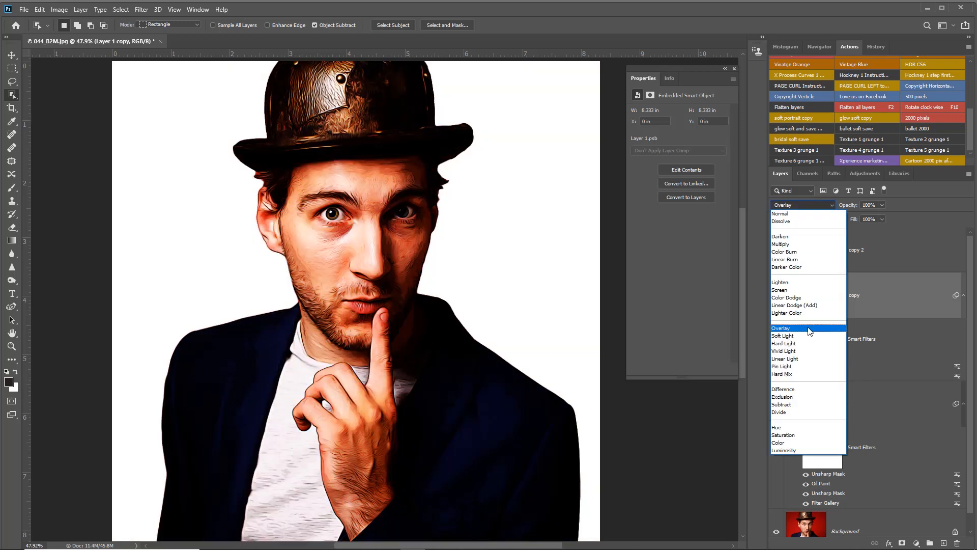
left_click(810, 331)
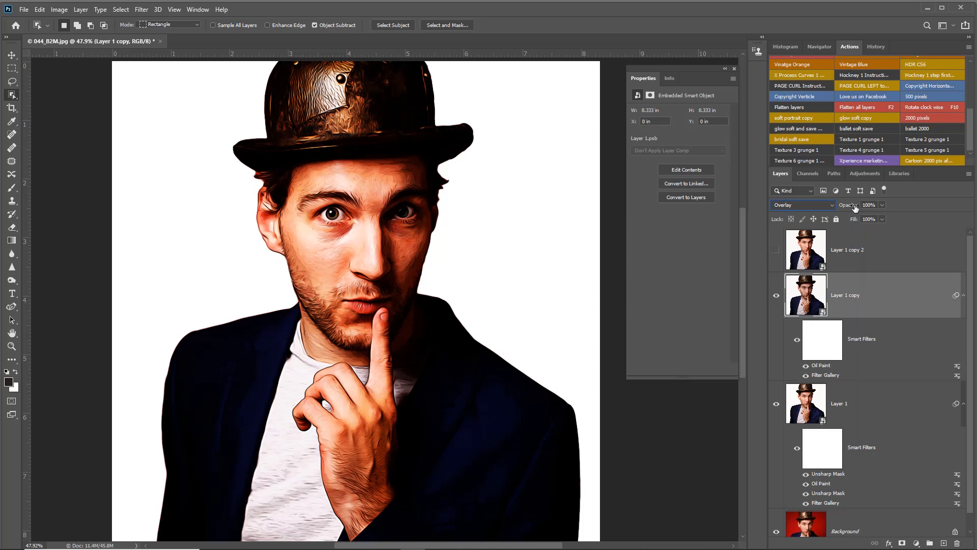
left_click_drag(855, 208, 816, 211)
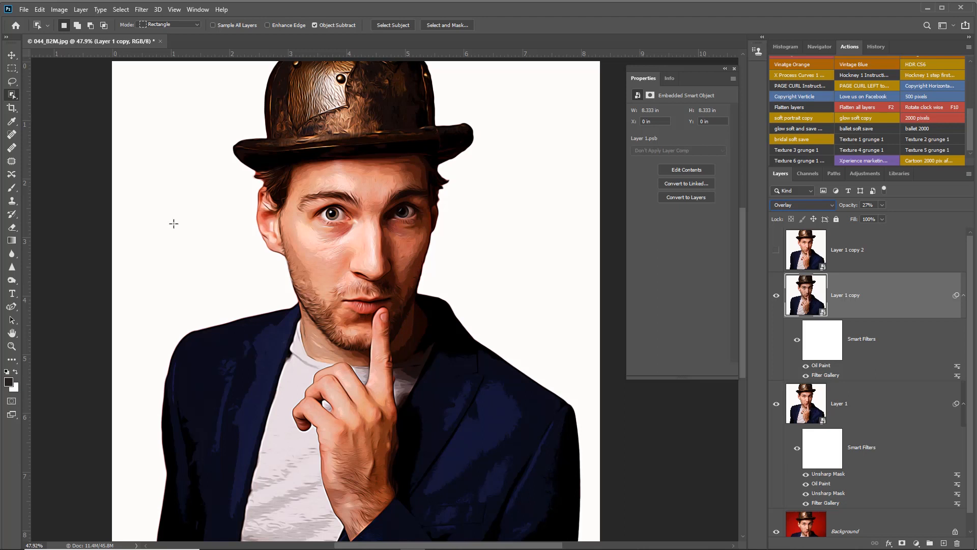
Compare the face up close with and without the Layer 1 copy overlay, leaving the layer shown
left_click(12, 55)
scroll(283, 245, "up", 5)
scroll(285, 249, "up", 1)
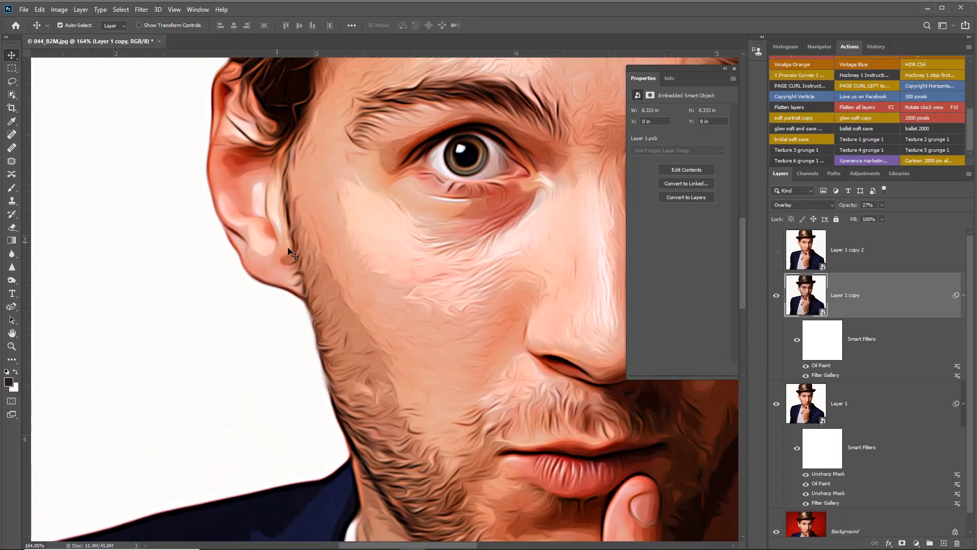
left_click(776, 298)
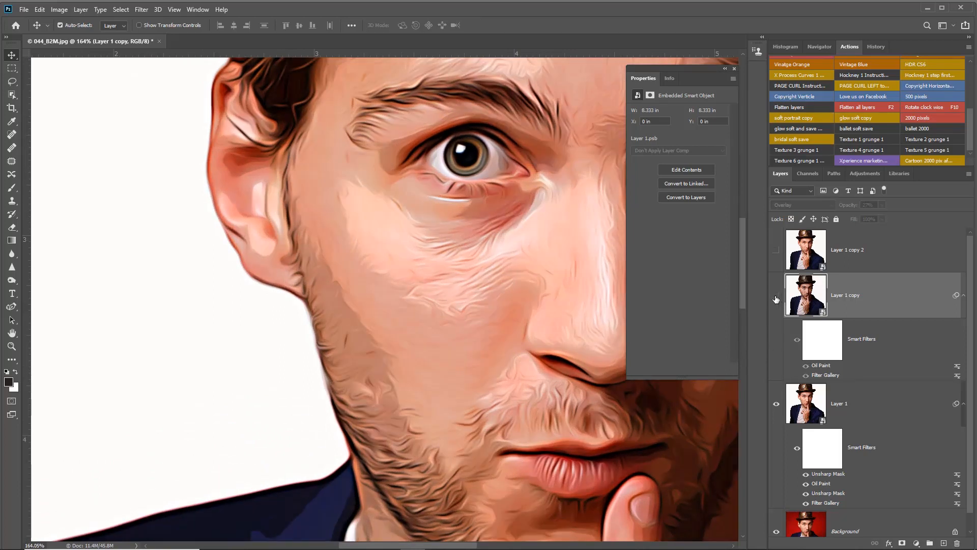
left_click(775, 298)
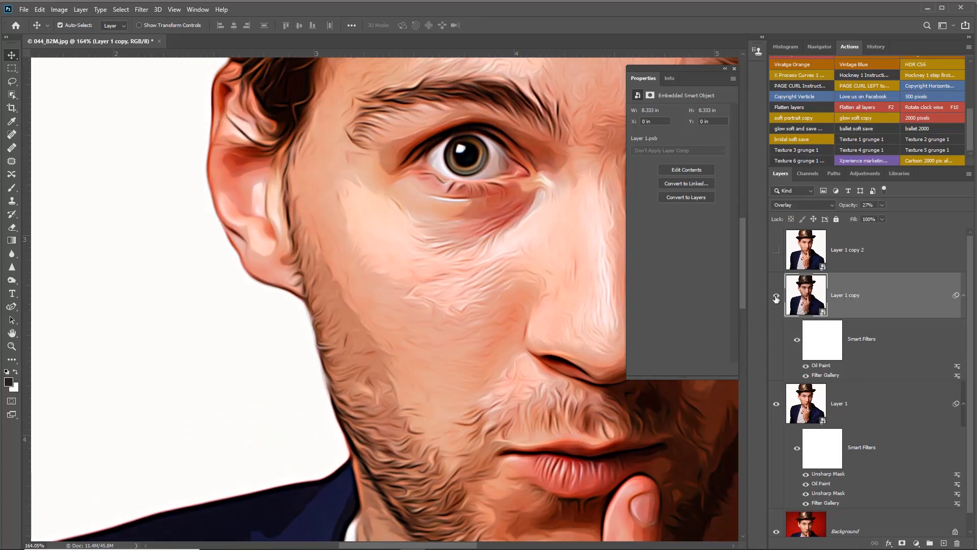
left_click(776, 298)
left_click(776, 298)
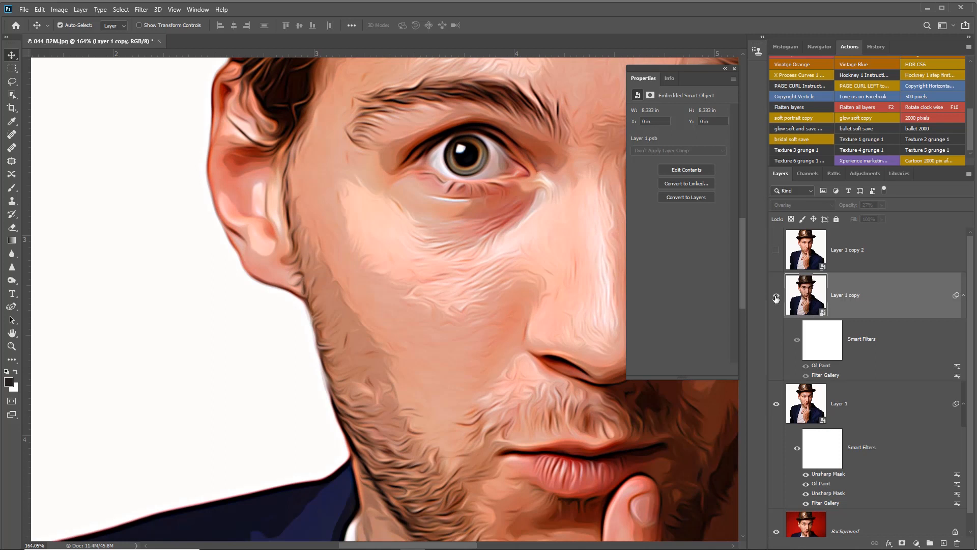
left_click(776, 298)
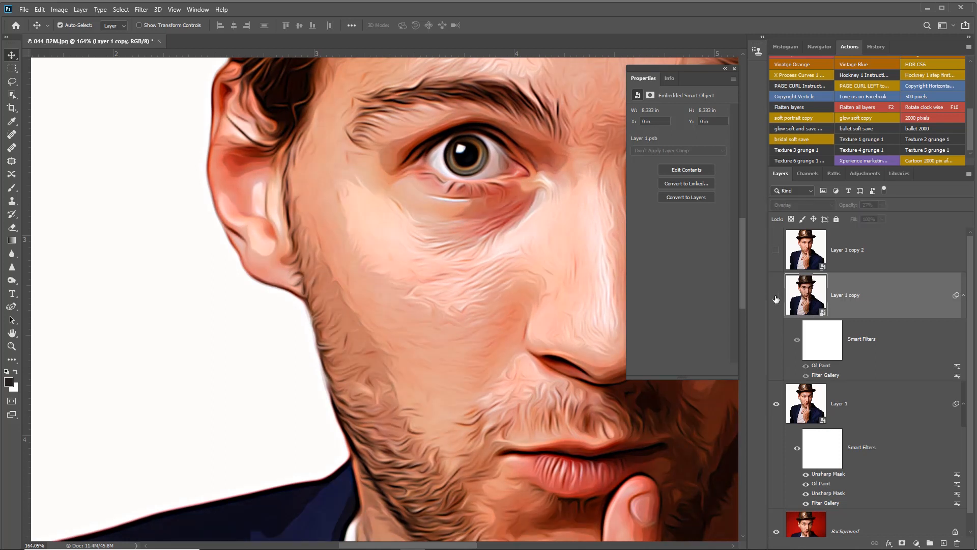
left_click(776, 298)
Show Layer 1 copy 2, apply a High Pass filter with a 2.0 pixel radius and blend it in Overlay mode
left_click(776, 249)
left_click(875, 251)
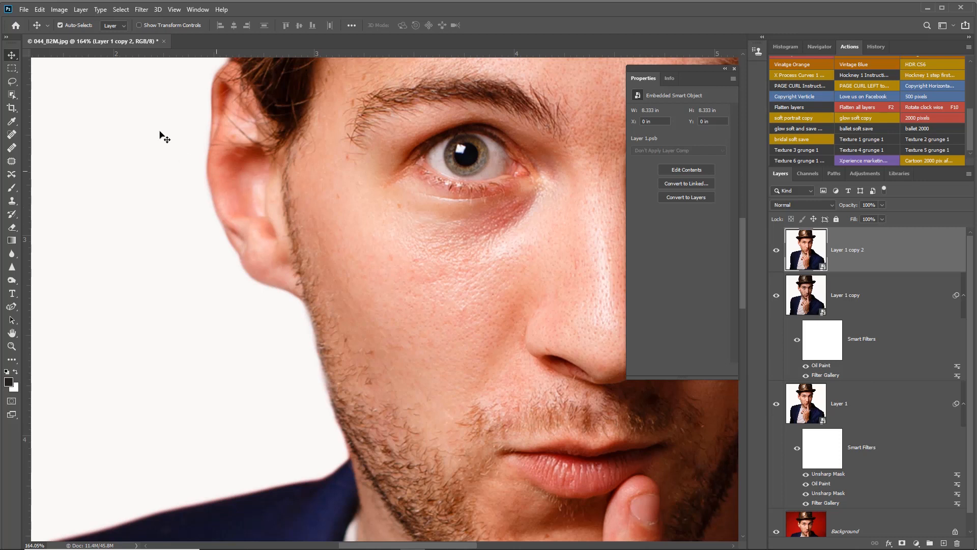
left_click(142, 10)
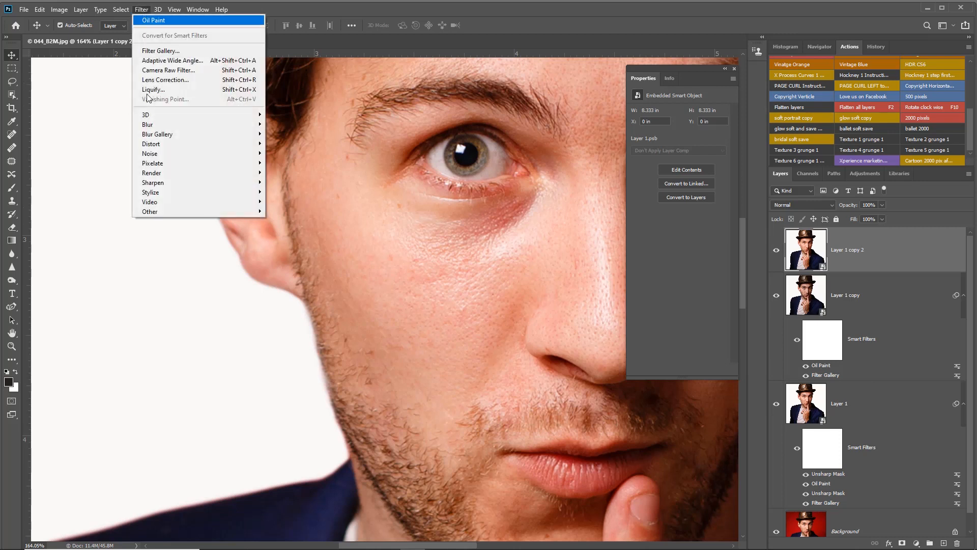
mouse_move(161, 210)
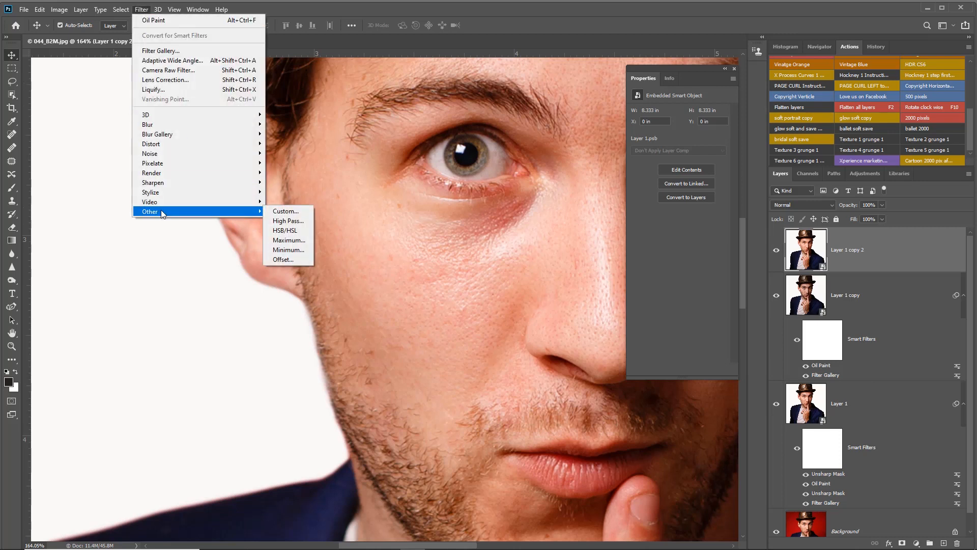
left_click(286, 221)
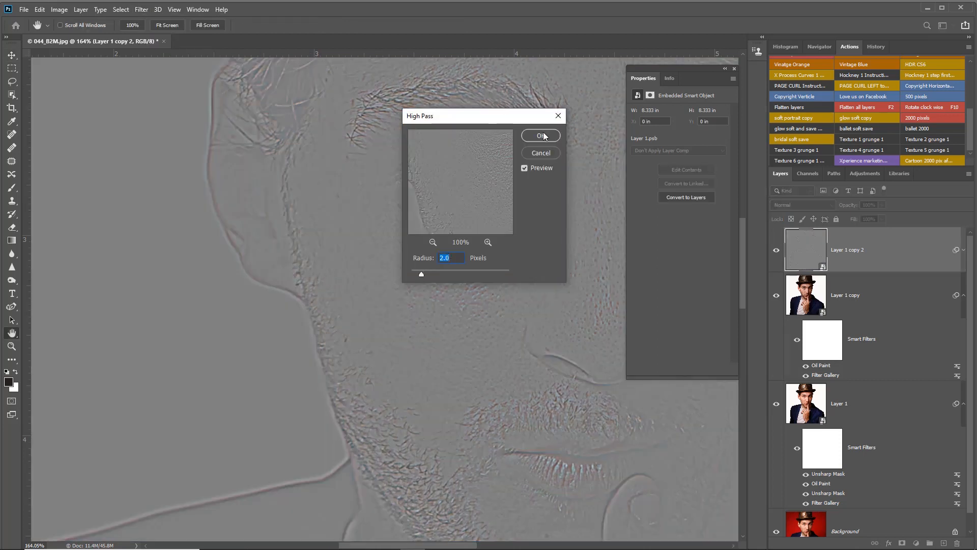
left_click(542, 136)
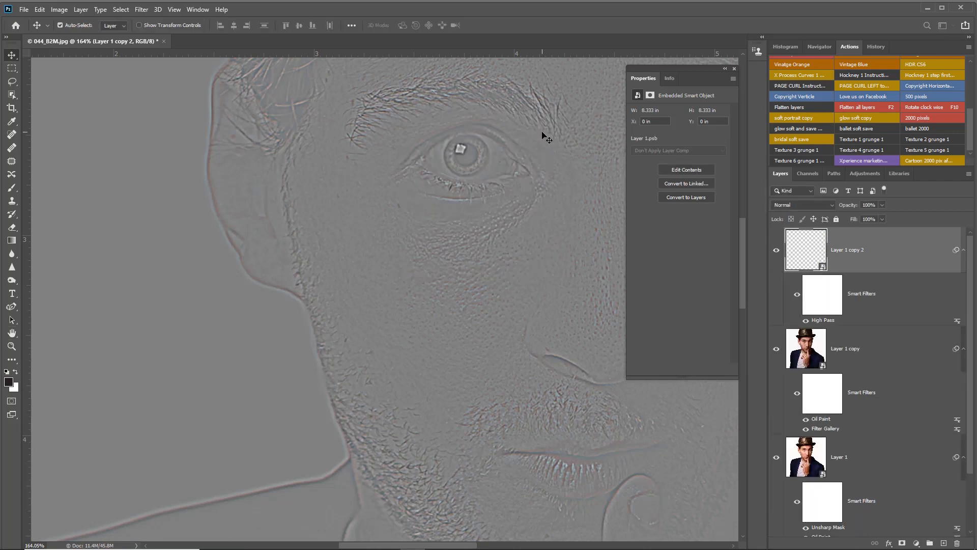
left_click(832, 204)
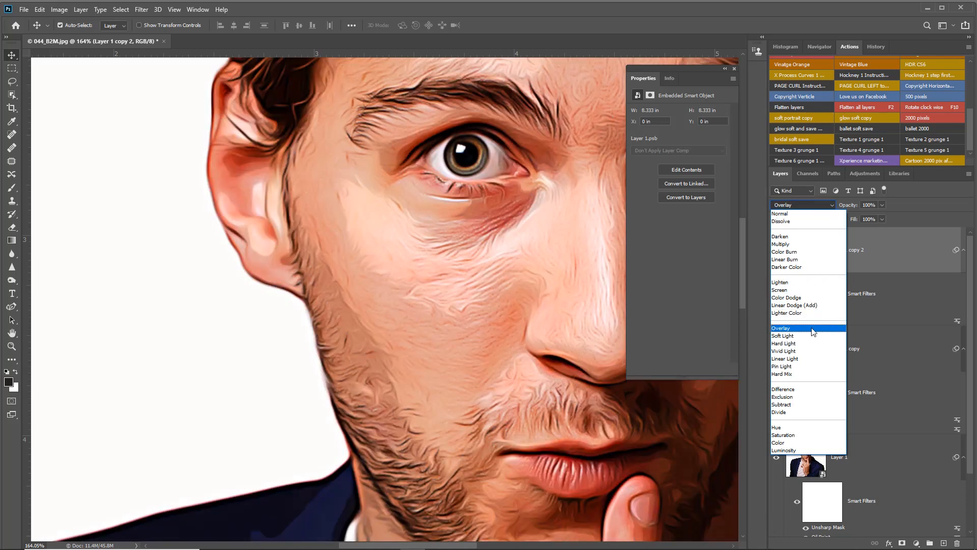
left_click(813, 329)
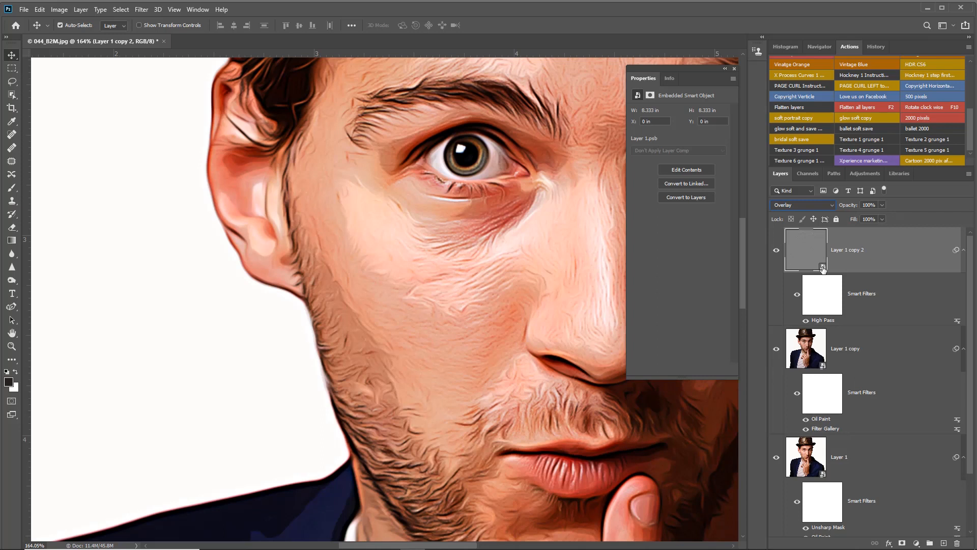
Add a Vibrance adjustment layer above Layer 1 copy 2 with Vibrance +11 and Saturation +10
left_click(916, 543)
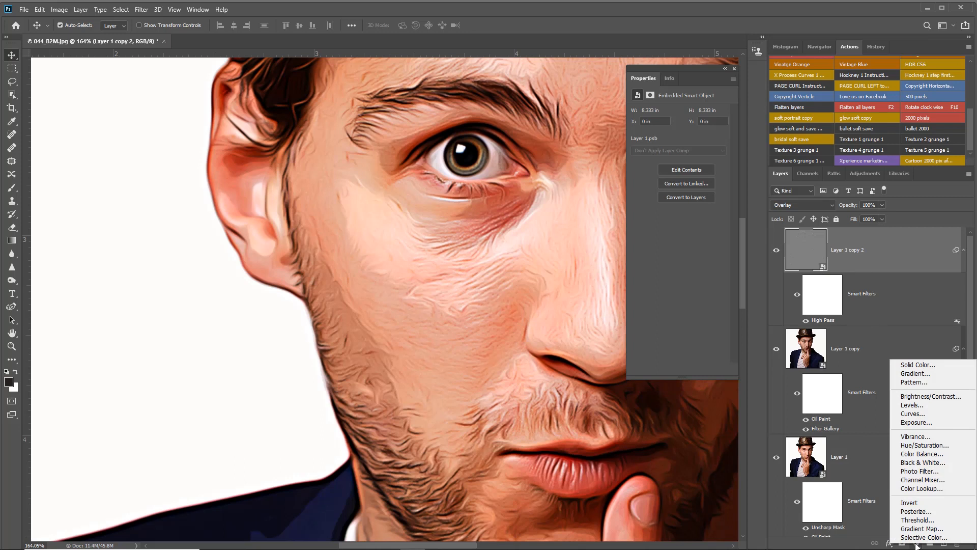
left_click(904, 436)
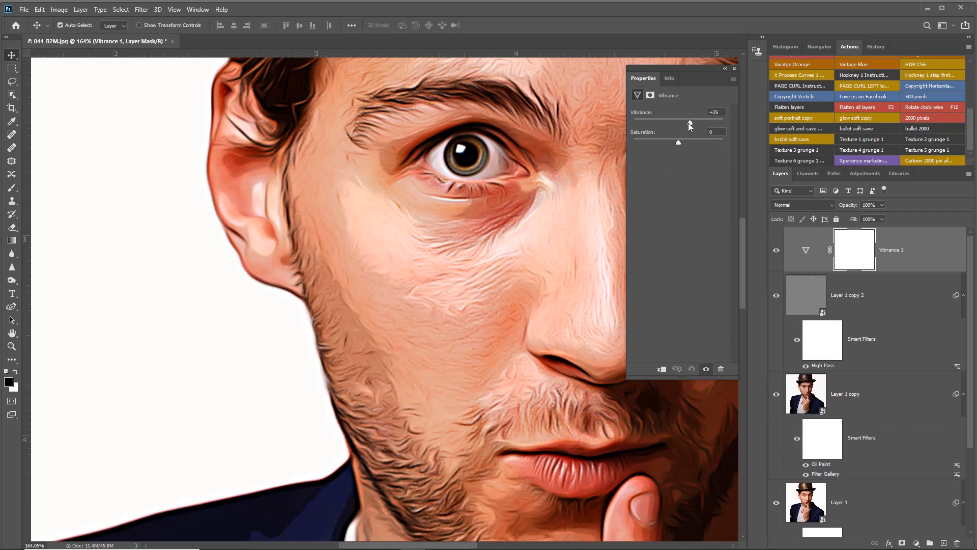
left_click_drag(678, 142, 683, 144)
Add a Levels adjustment layer above the Vibrance layer and set its white input level to 230
left_click(916, 544)
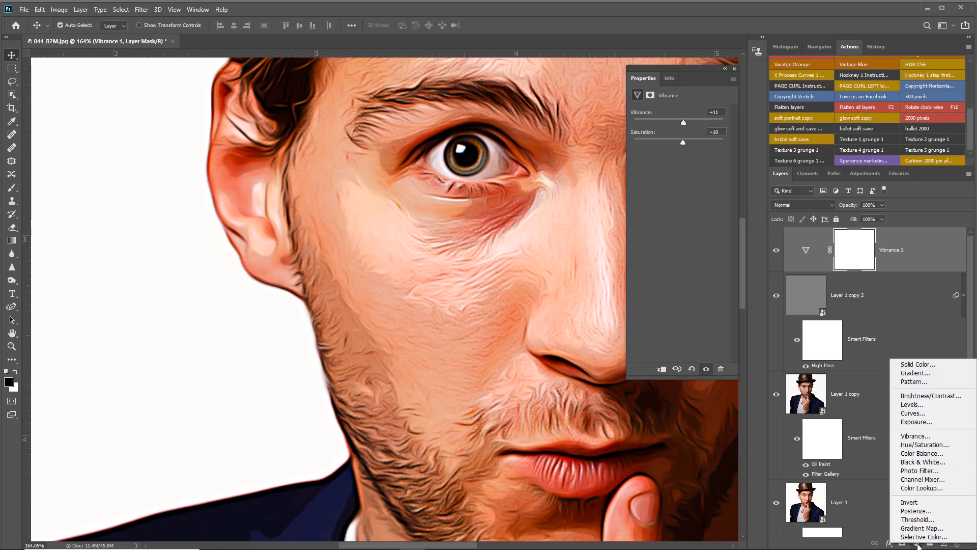
left_click(920, 406)
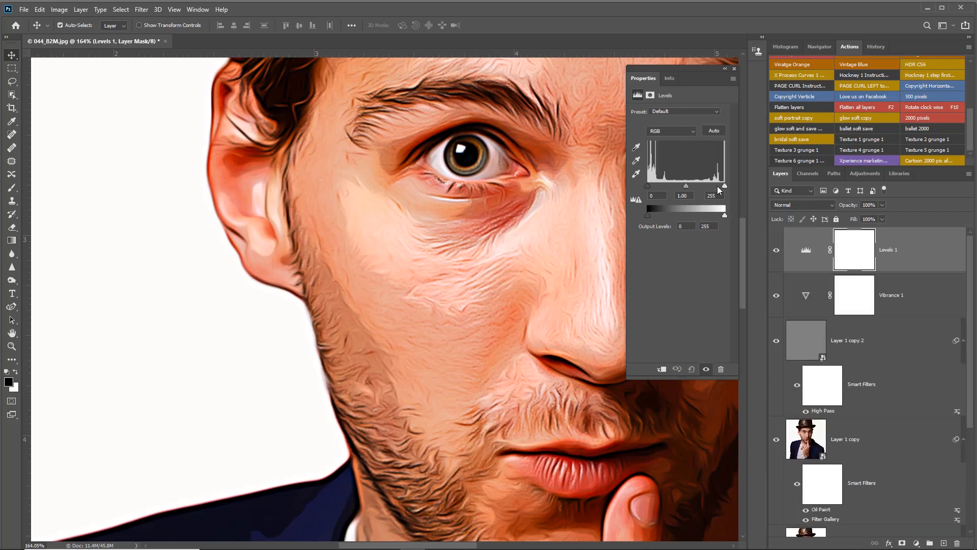
left_click_drag(724, 187, 719, 187)
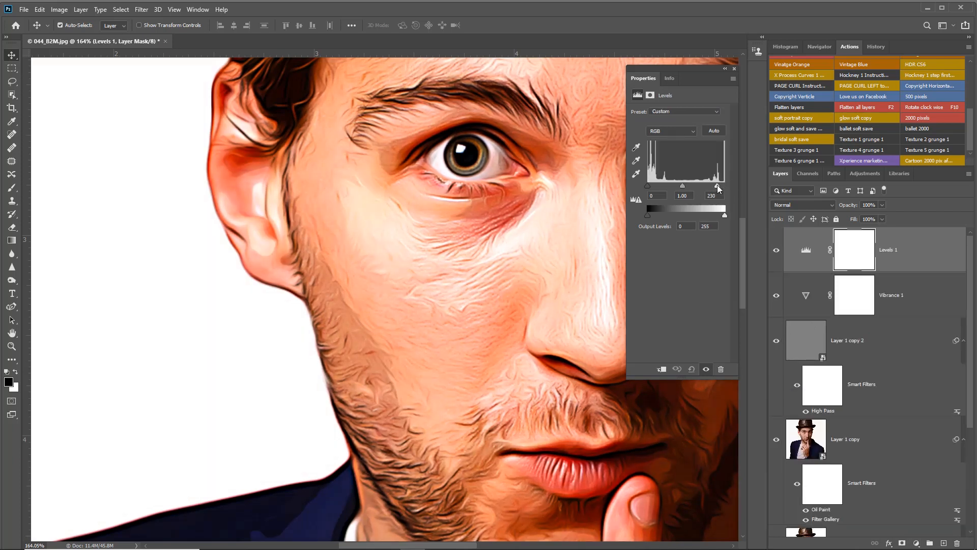
Set the Levels adjustment's black input level to 27 and its midtone level to 1.19
left_click_drag(649, 185, 681, 187)
scroll(468, 200, "down", 5)
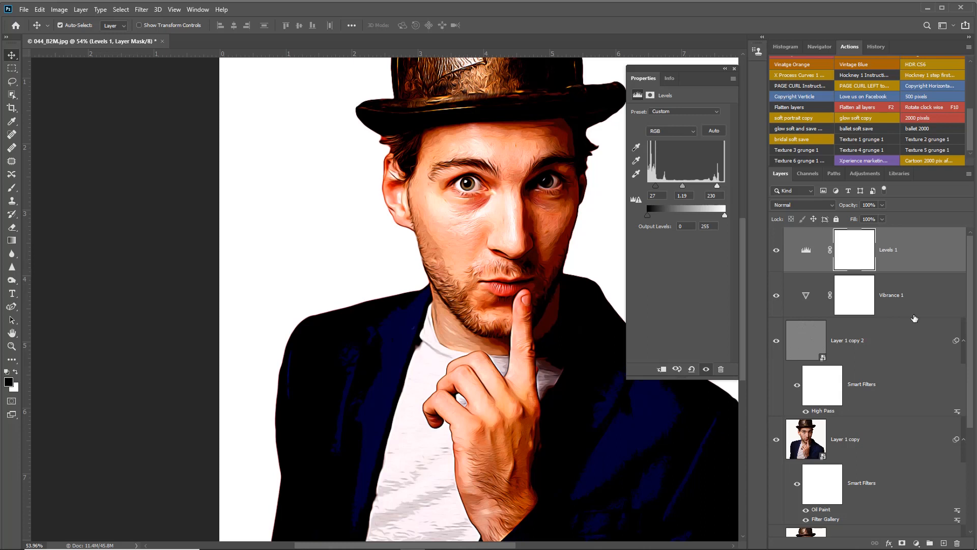
Add a Color Lookup adjustment layer above Levels 1 using 3Strip.look at 50% opacity, and compare the image with and without it
left_click(916, 544)
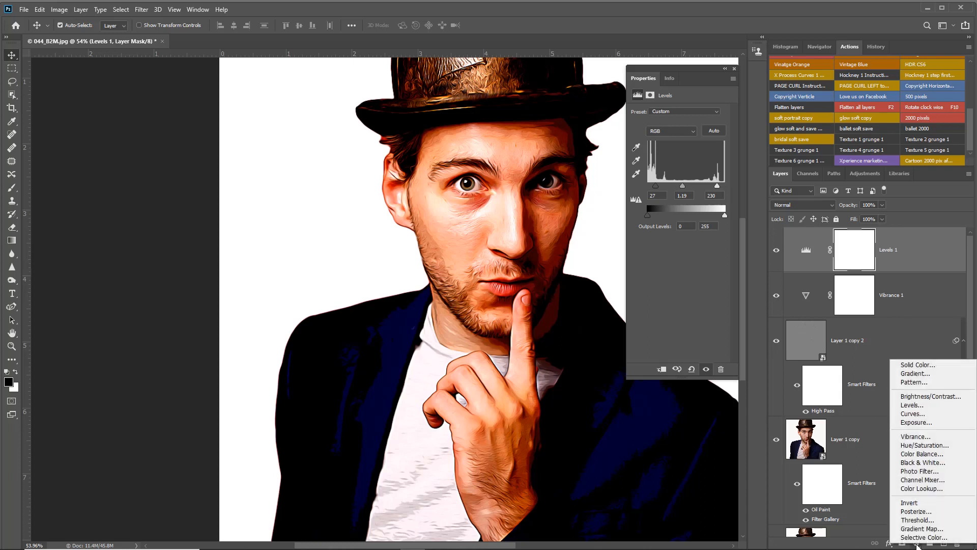
left_click(906, 491)
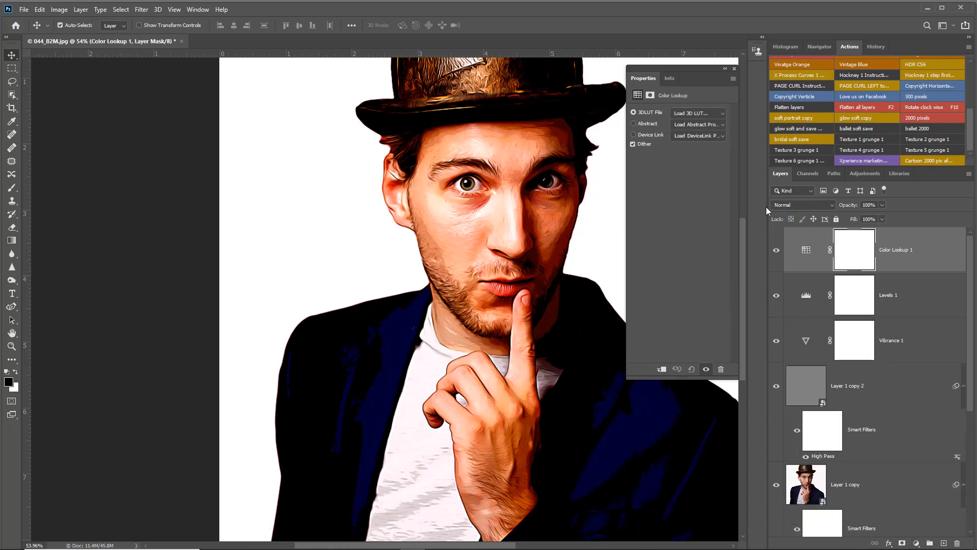
left_click(722, 114)
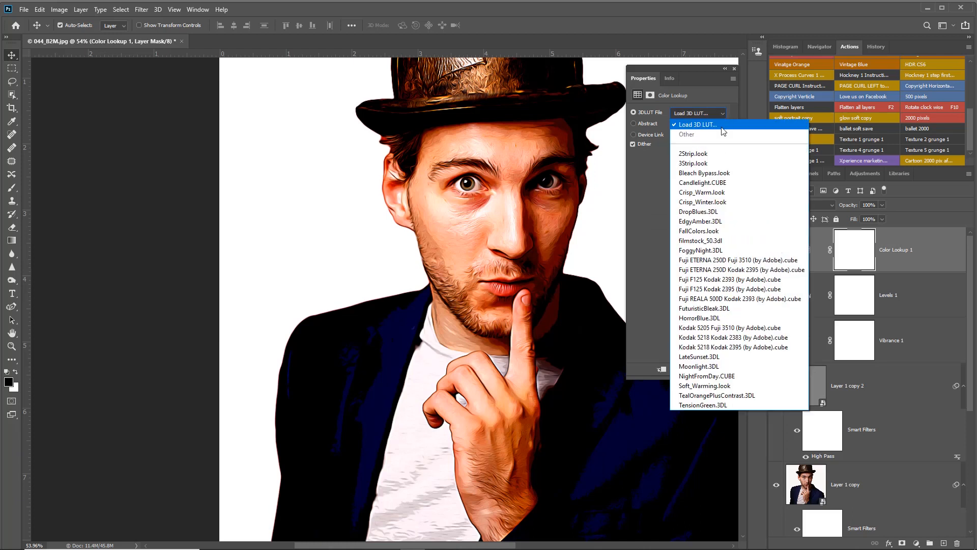
left_click(718, 163)
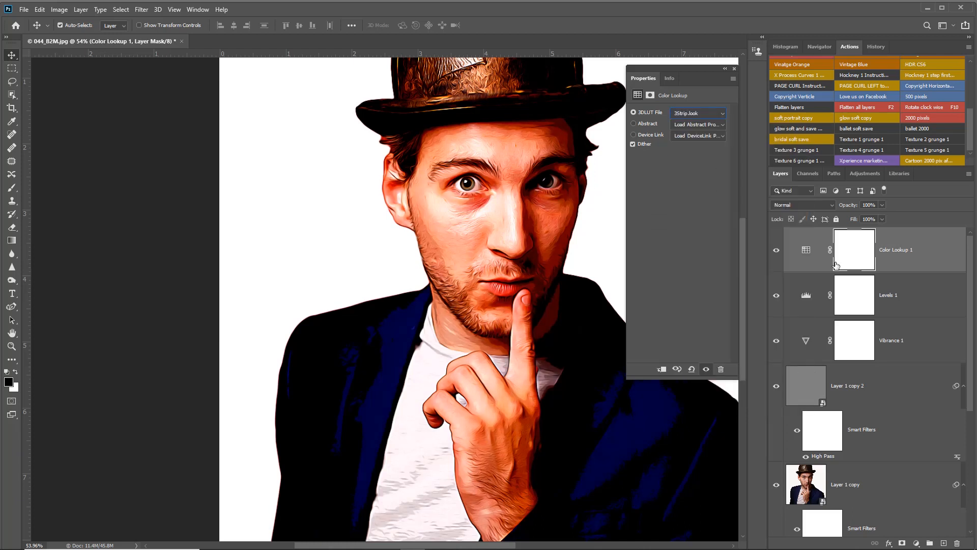
left_click_drag(851, 205, 827, 205)
left_click(777, 251)
left_click(776, 252)
Change the Vibrance 1 adjustment layer to Vibrance -7 and Saturation -1
left_click(806, 341)
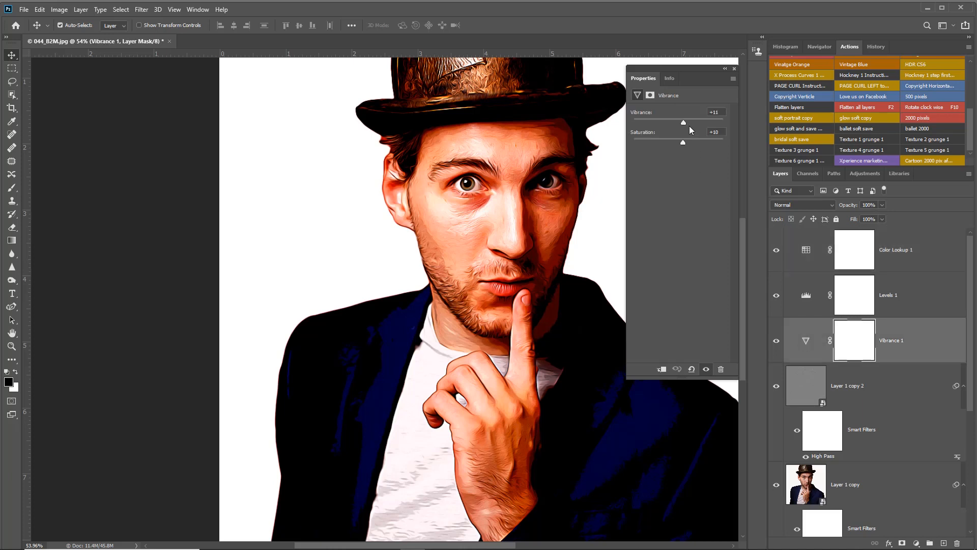
left_click_drag(683, 122, 677, 141)
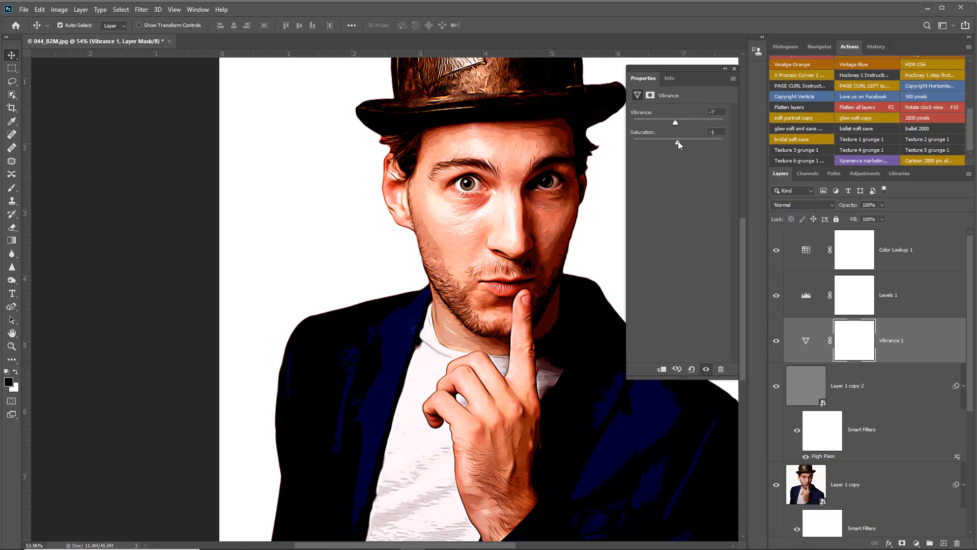
scroll(532, 226, "down", 3)
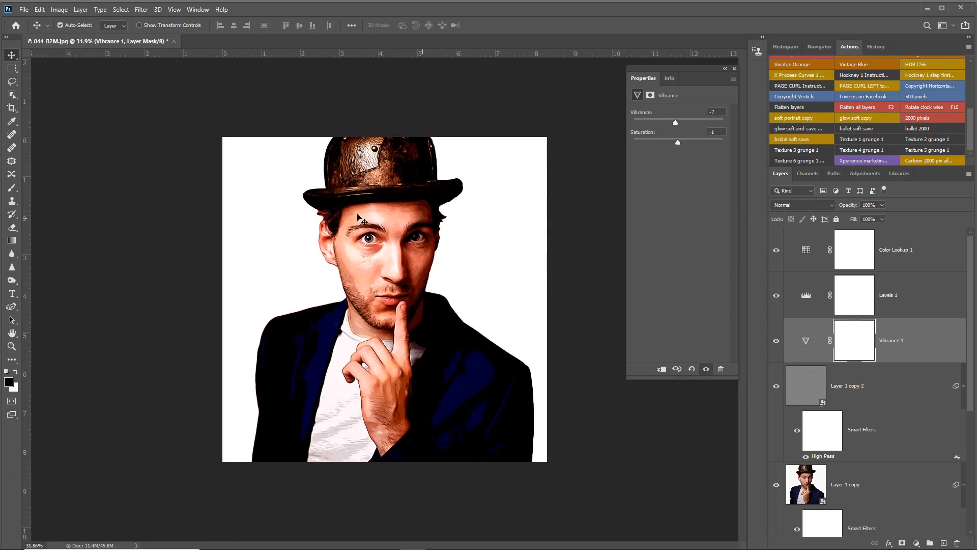
scroll(377, 245, "up", 2)
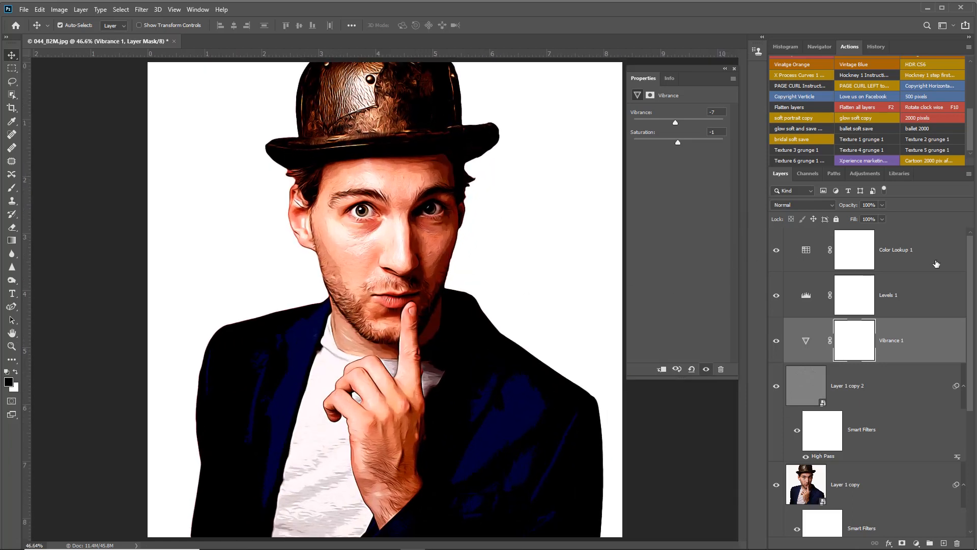
Group all layers from Color Lookup 1 down to Layer 1, leaving the Background outside the group
left_click(923, 246)
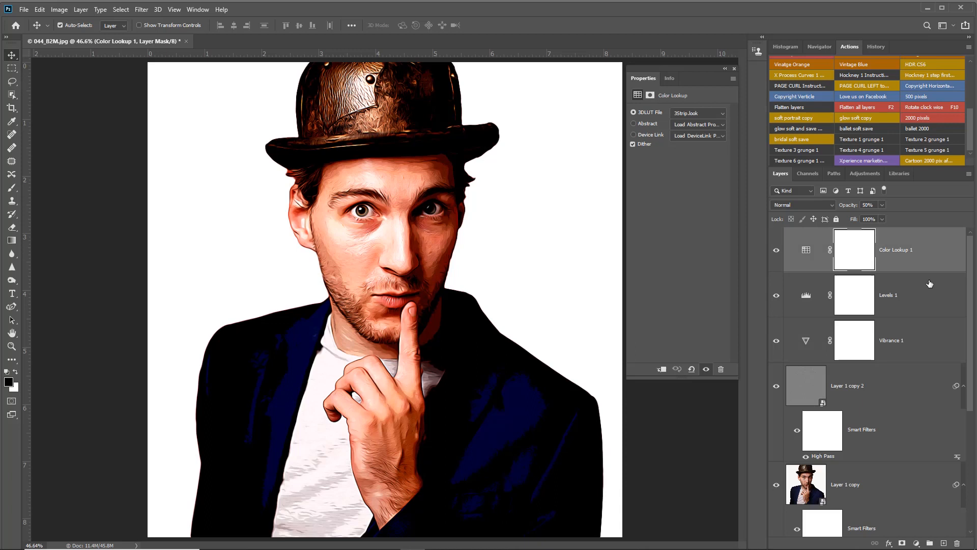
scroll(930, 305, "down", 5)
key("Tab")
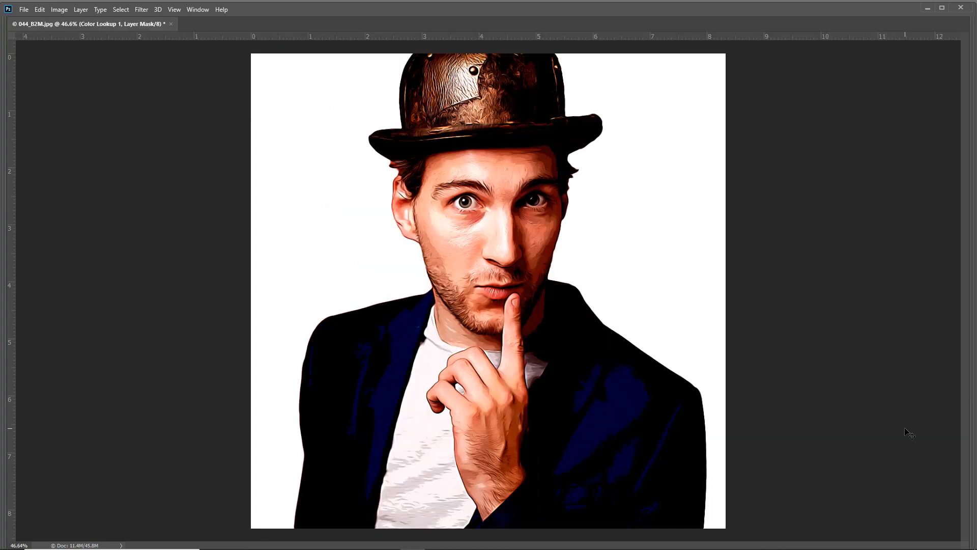
key("Tab")
scroll(883, 295, "up", 5)
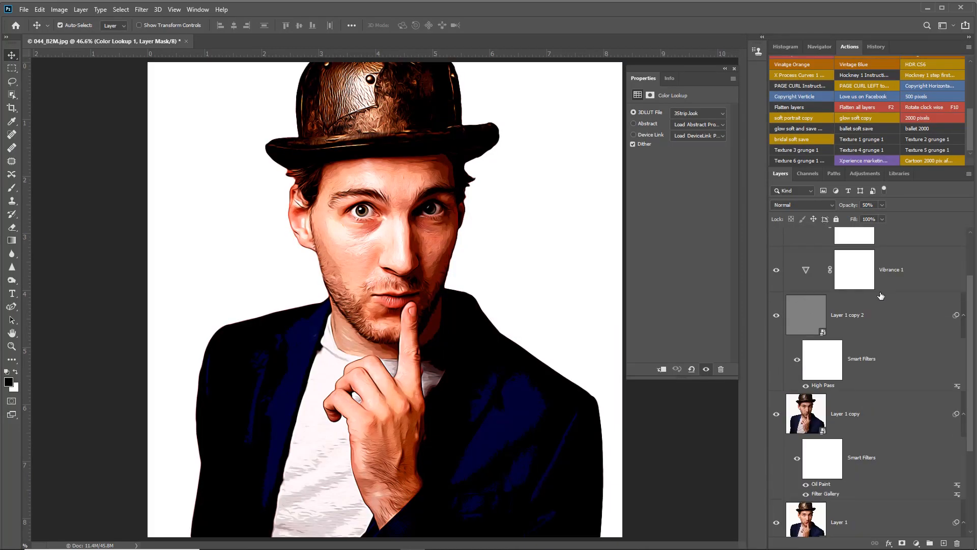
scroll(890, 331, "down", 5)
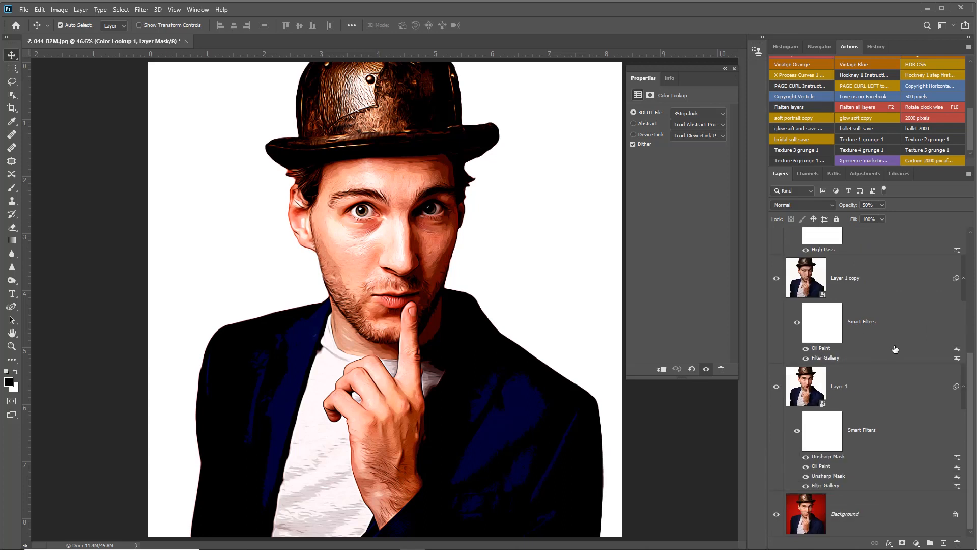
left_click(896, 434, "shift")
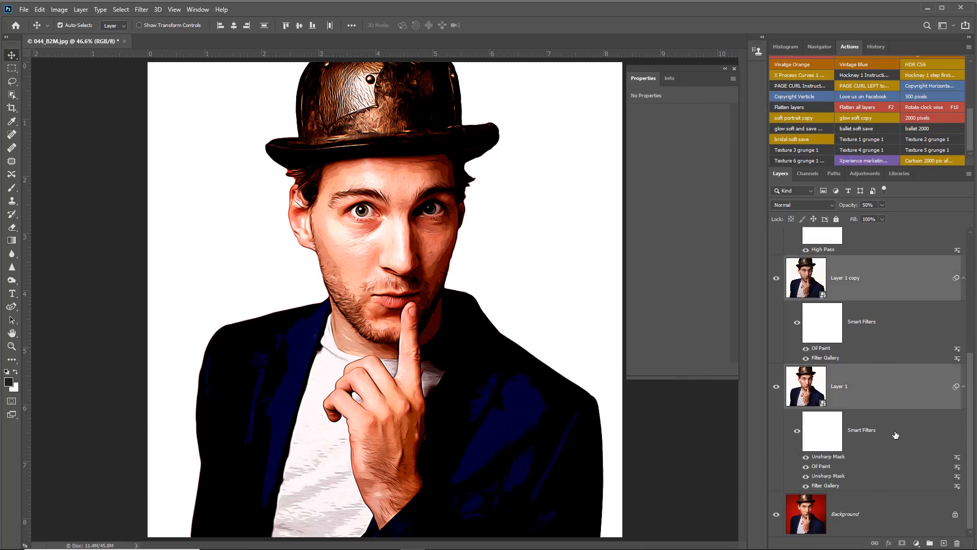
left_click(929, 544)
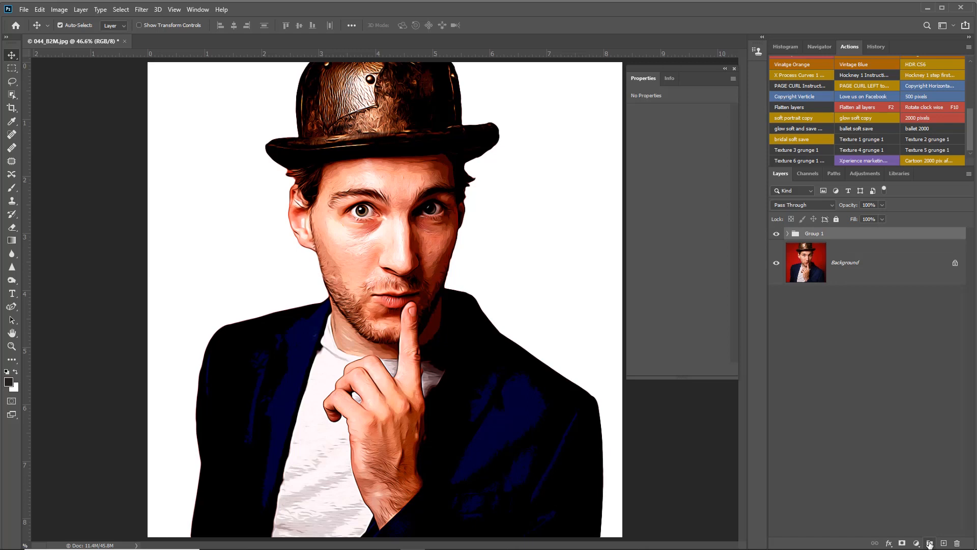
Compare the cartoon group with the original photo and inspect the face detail up close, leaving the group shown
left_click(776, 235)
left_click(776, 235)
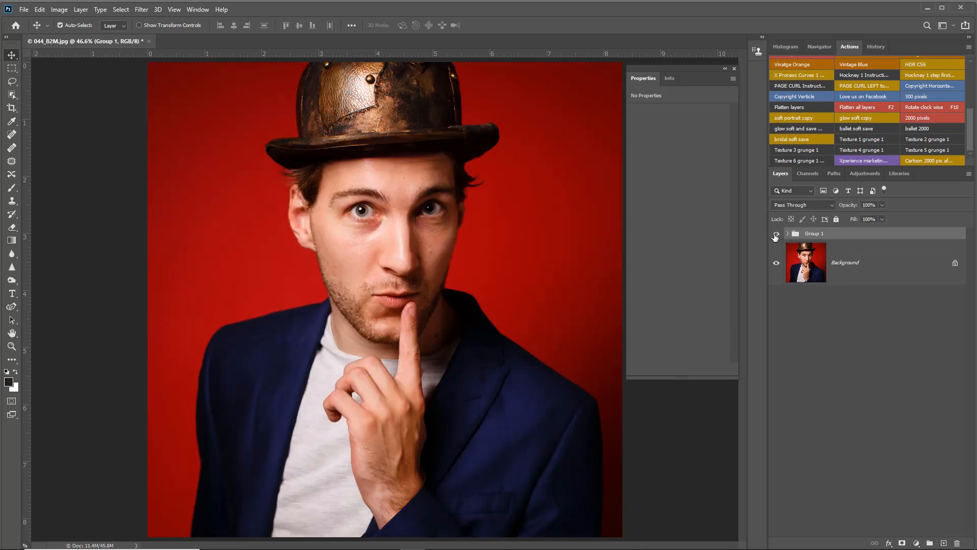
scroll(409, 222, "up", 5)
scroll(409, 222, "up", 3)
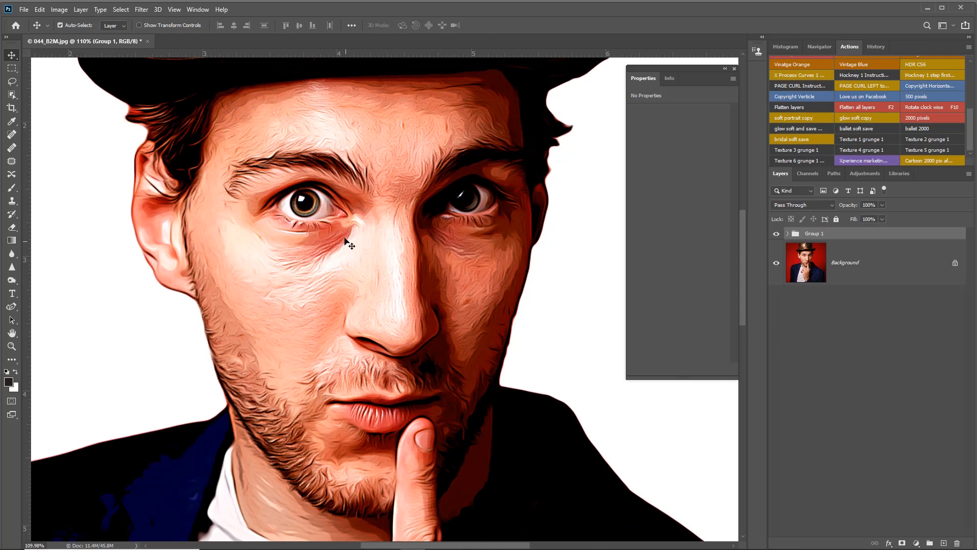
scroll(346, 241, "up", 5)
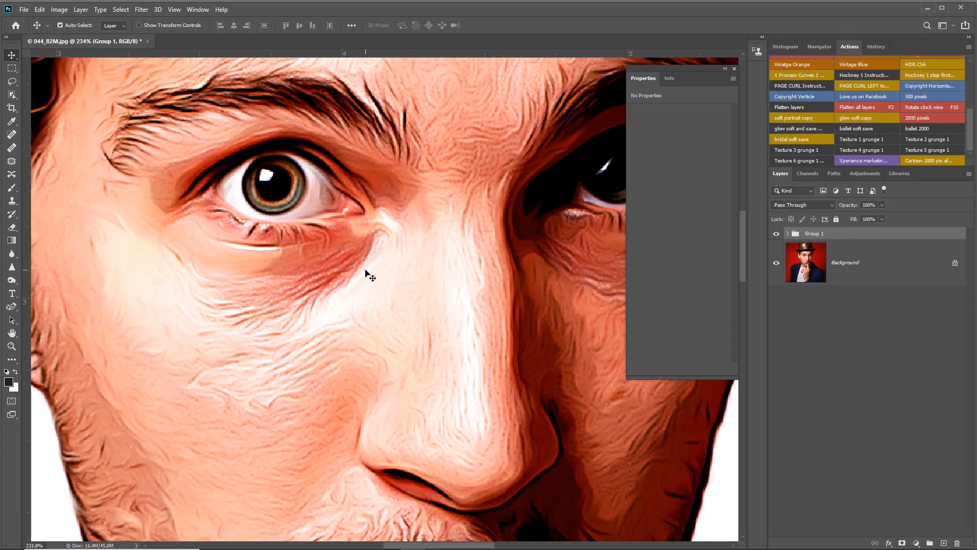
scroll(368, 274, "down", 5)
scroll(368, 273, "down", 3)
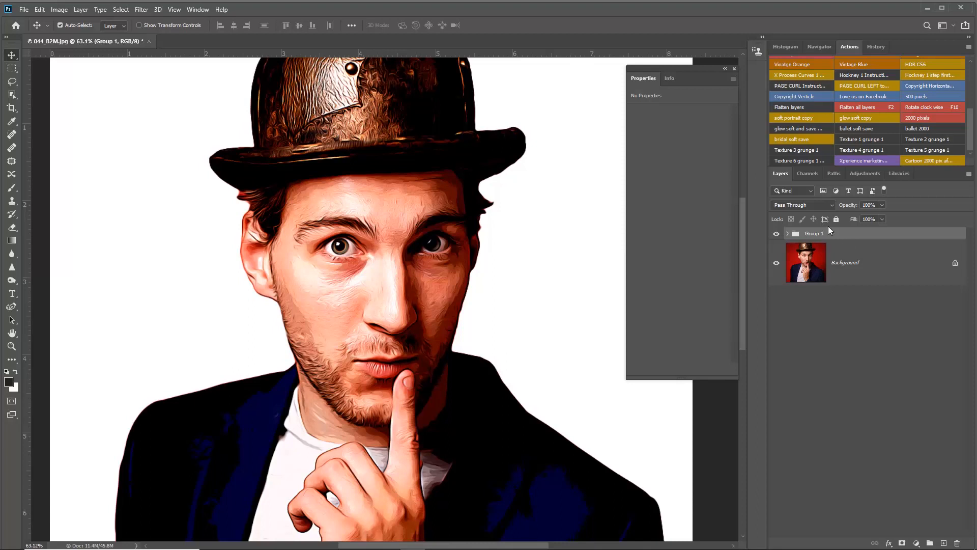
Expand Group 1 and open the smart object contents of Layer 1 copy for editing
left_click(788, 235)
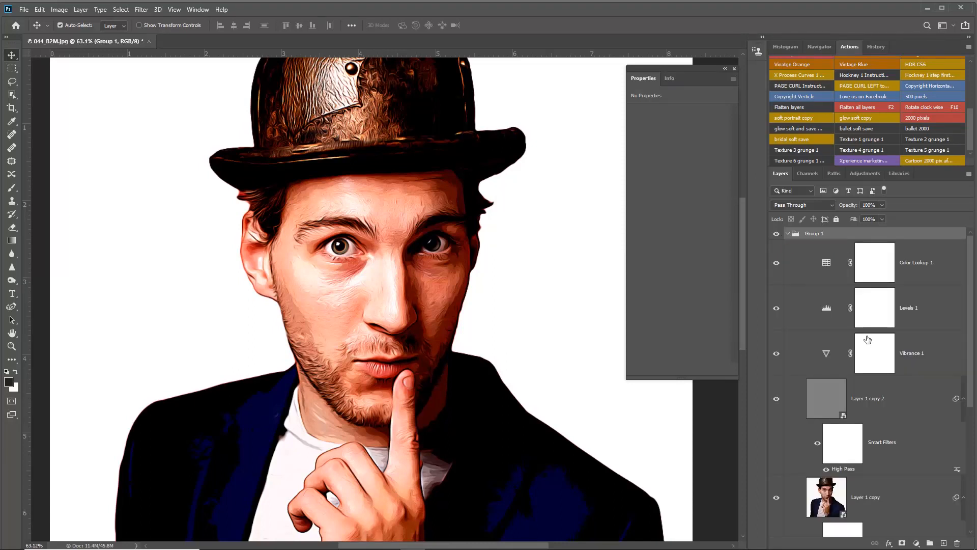
scroll(863, 341, "down", 2)
scroll(861, 346, "down", 2)
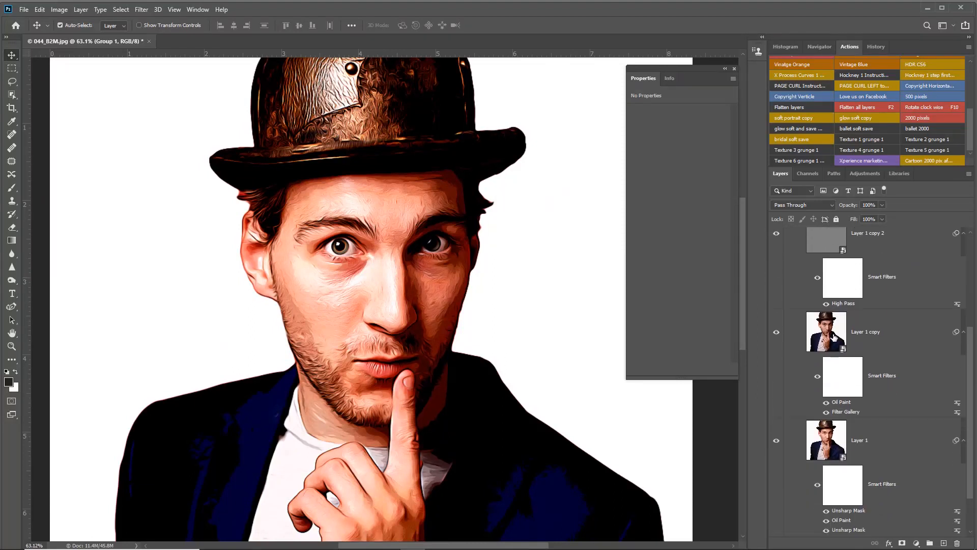
double_click(828, 332)
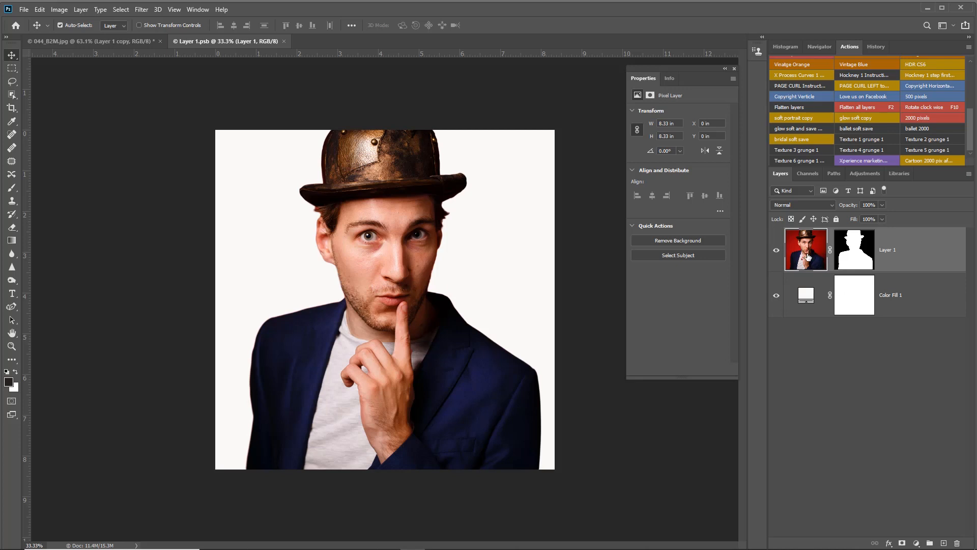
Above Color Fill 1, start a pink-filled shape with the Curvature Pen, curving its upper edge from the man's shoulder past the canvas's left edge
left_click(852, 301)
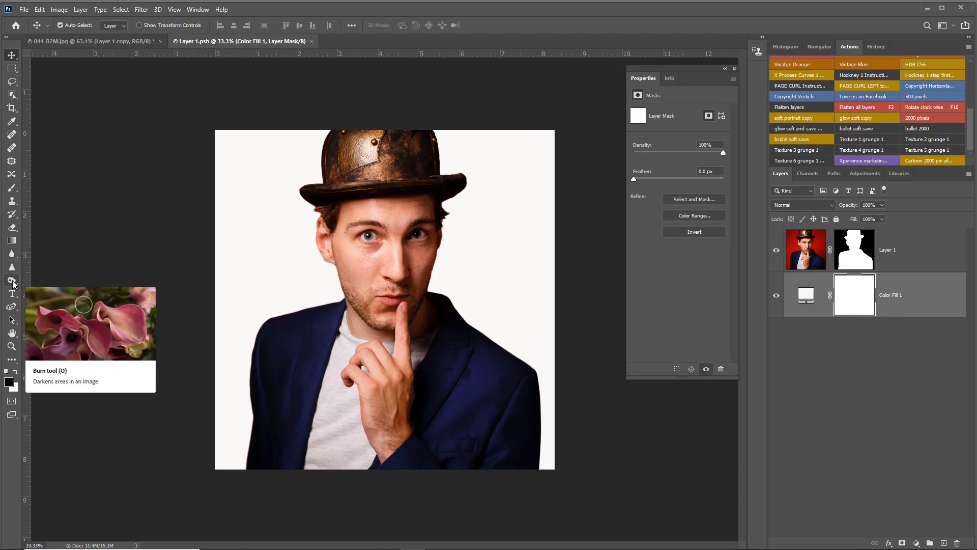
left_click(12, 307)
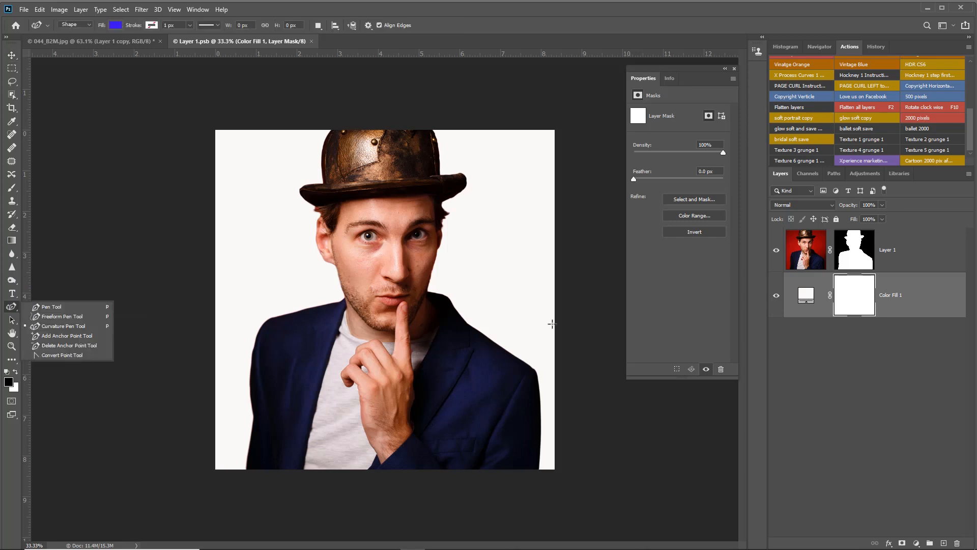
left_click(115, 26)
left_click(121, 79)
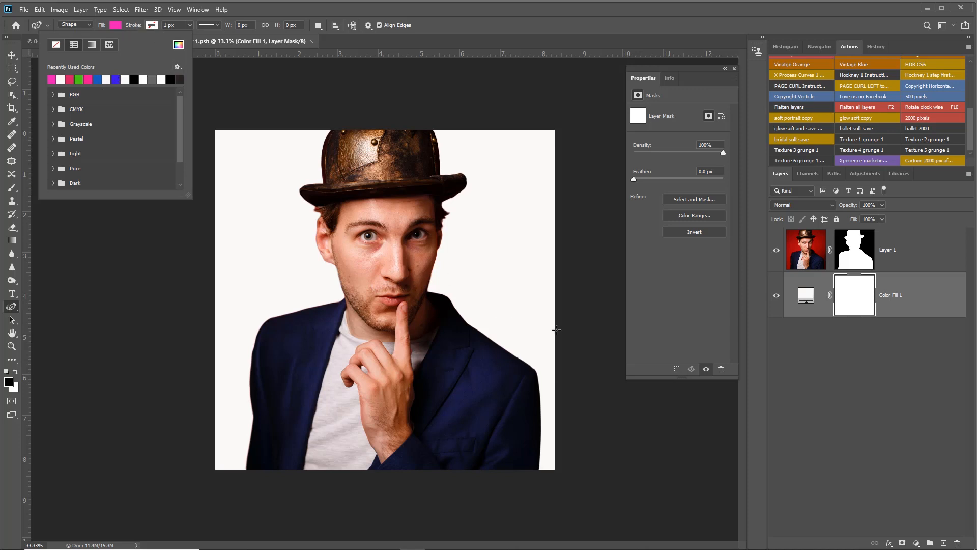
left_click(541, 327)
left_click(492, 295)
left_click(508, 310)
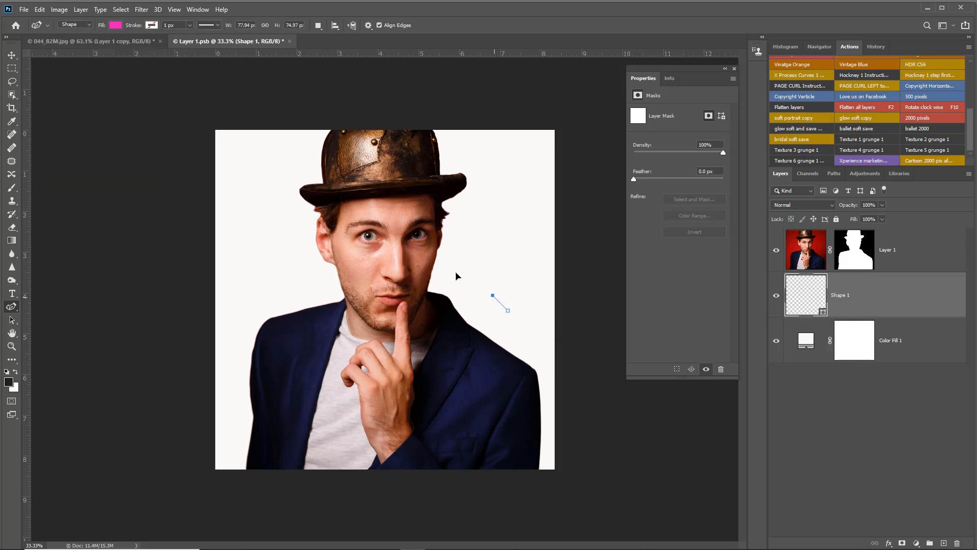
left_click(439, 278)
left_click(434, 281)
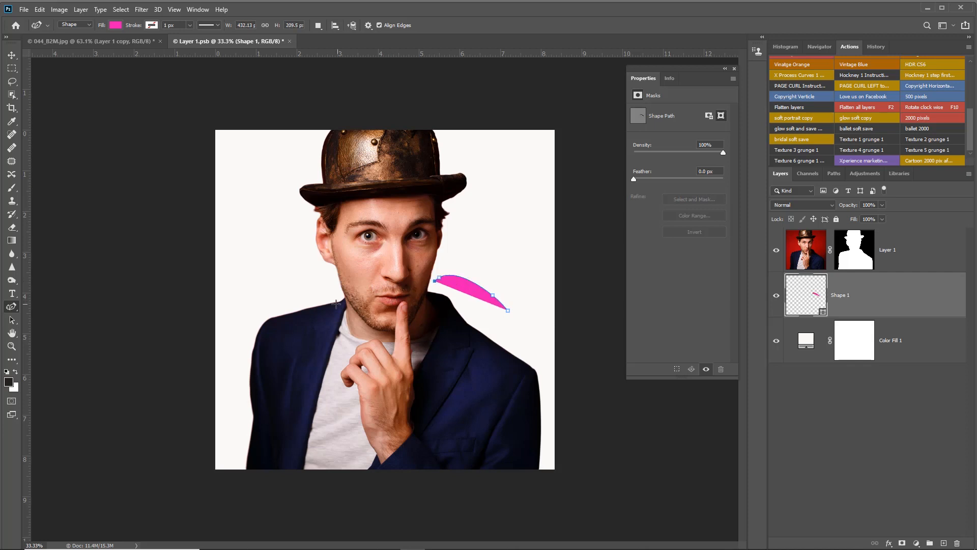
left_click(327, 312)
left_click(245, 282)
left_click(203, 256)
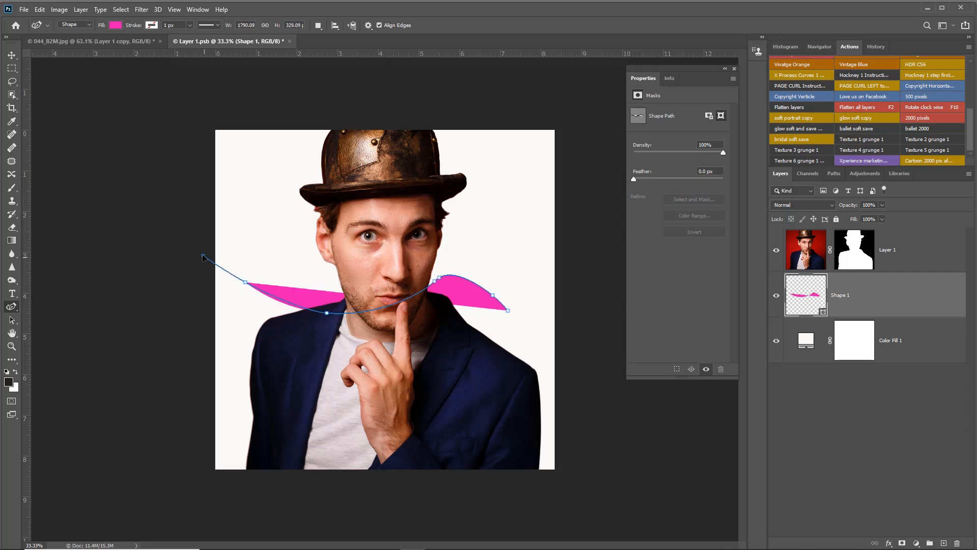
left_click(168, 259)
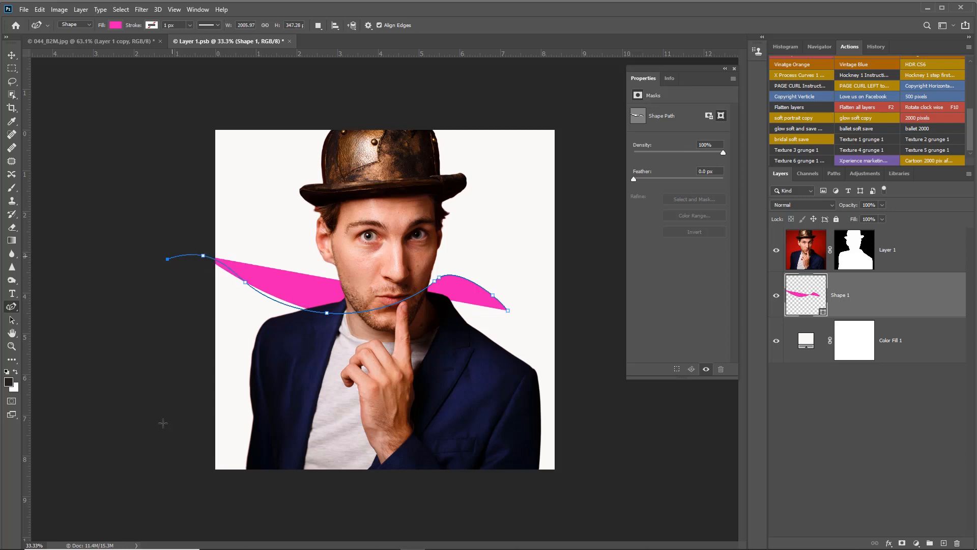
Curve the pink shape's lower edge across the jacket and close the path beyond the right edge, about 2450 by 1079 px overall
left_click(242, 434)
left_click(274, 424)
left_click(519, 424)
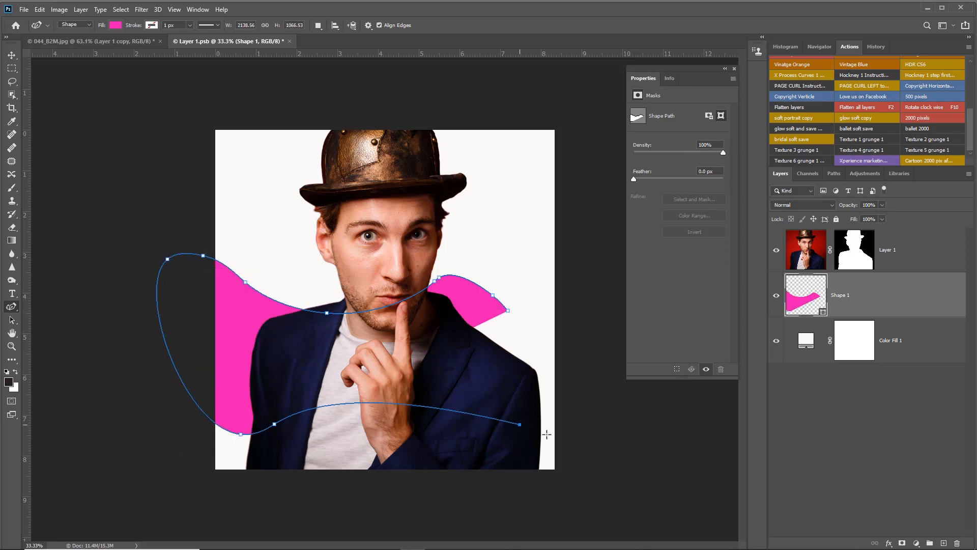
left_click(559, 434)
left_click(572, 402)
left_click(529, 335)
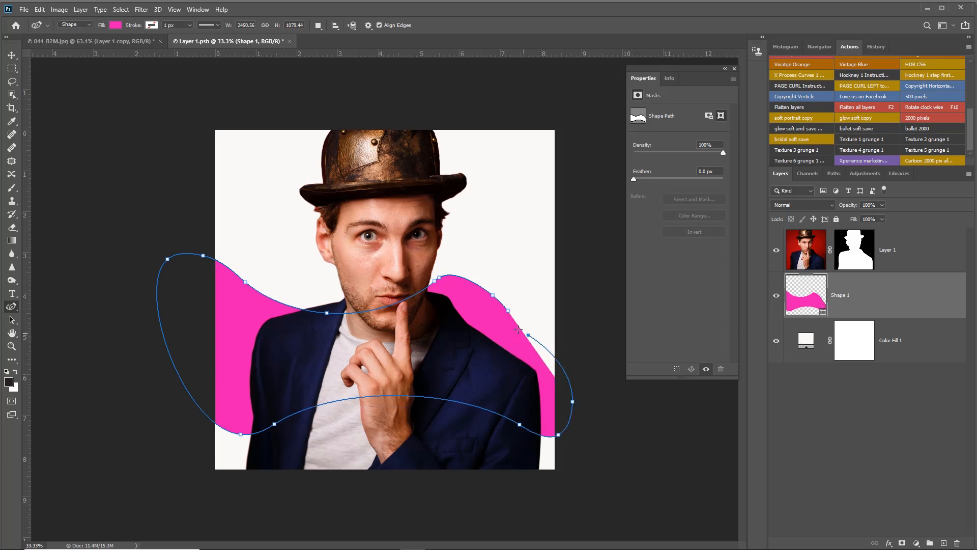
left_click(509, 322)
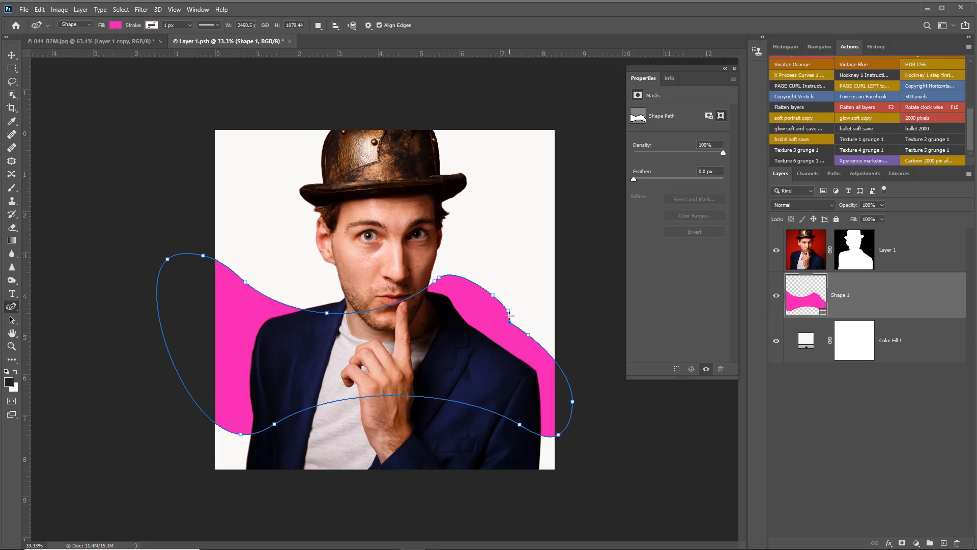
left_click(508, 310)
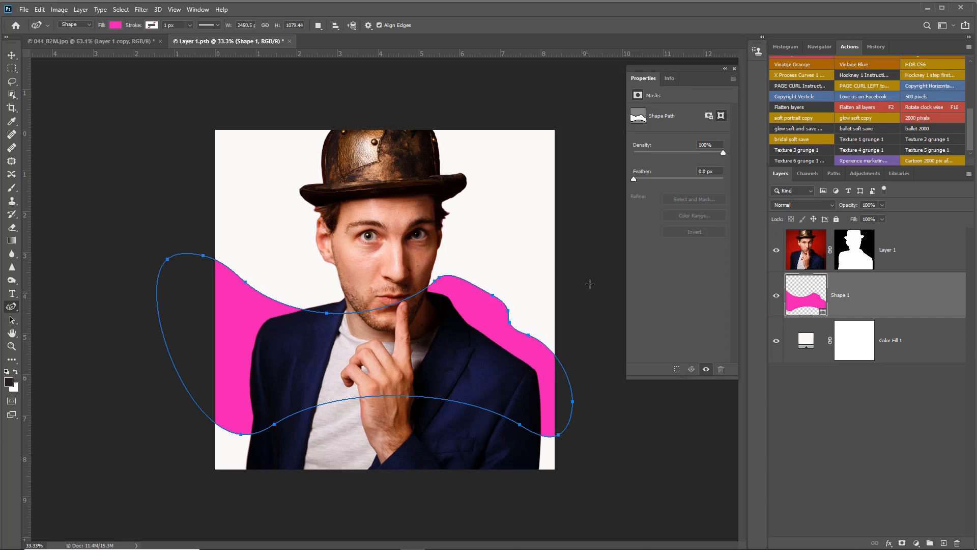
Switch to the Move tool and save Layer 1.psb to update the smart objects in the main document
left_click(12, 55)
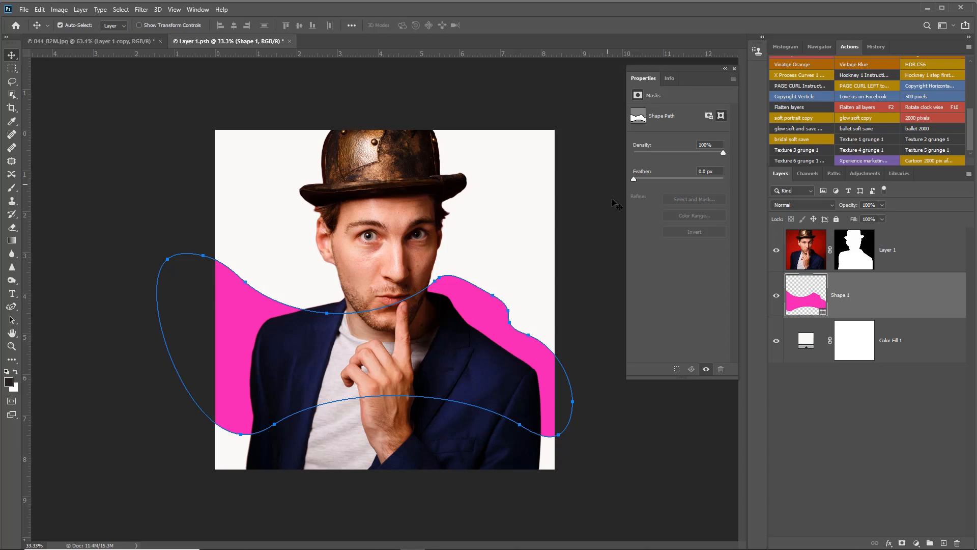
key("ctrl+s")
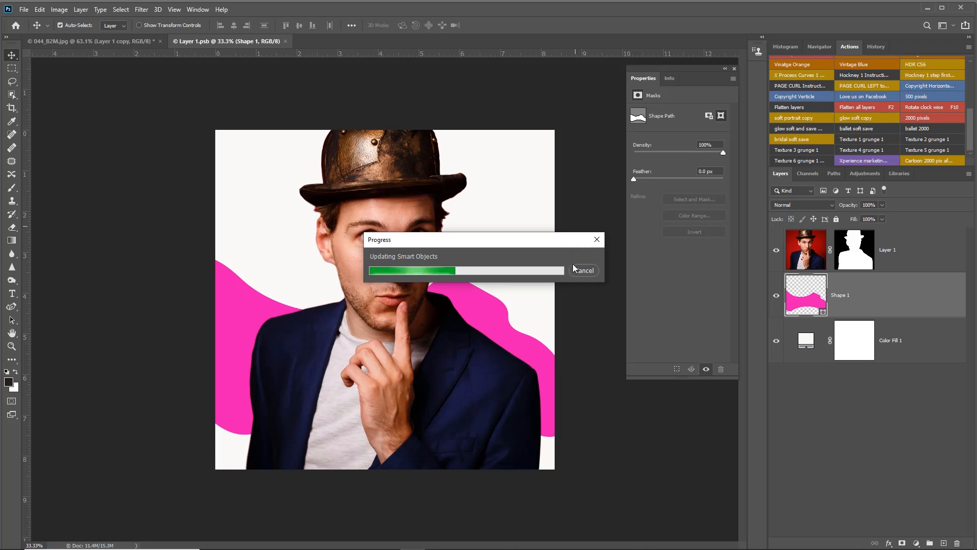
Switch to 044_B2M.jpg and check the updated pink background behind the cartoon portrait
scroll(387, 253, "up", 2)
scroll(387, 253, "up", 3)
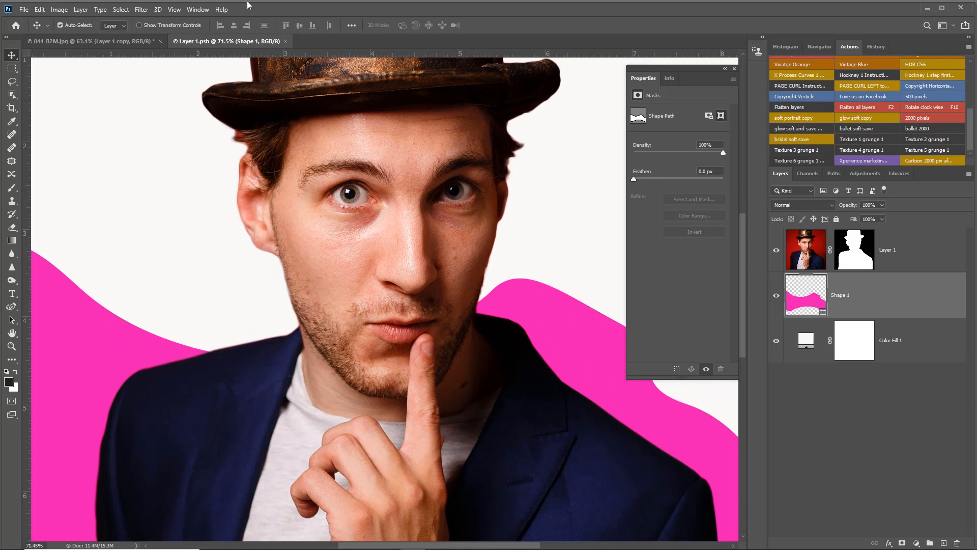
left_click(142, 41)
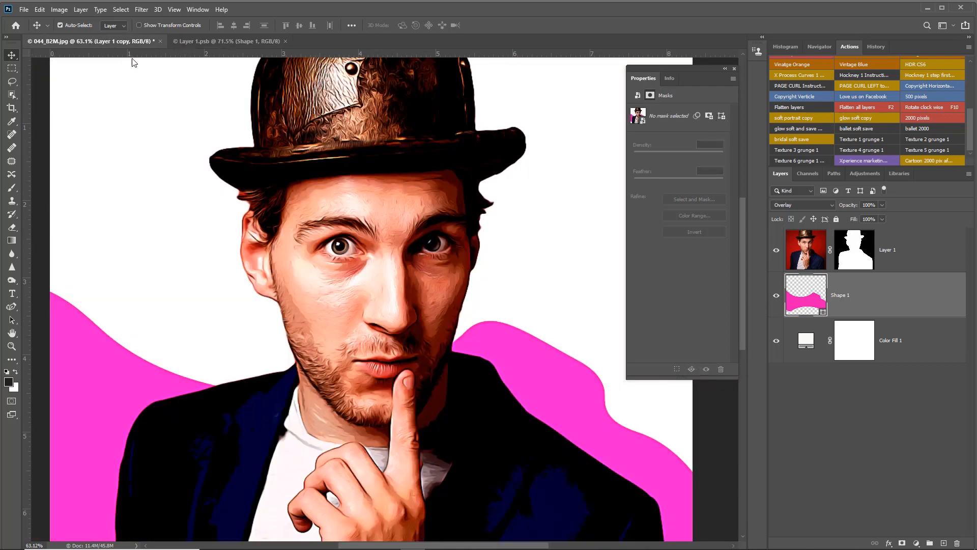
scroll(462, 248, "down", 2)
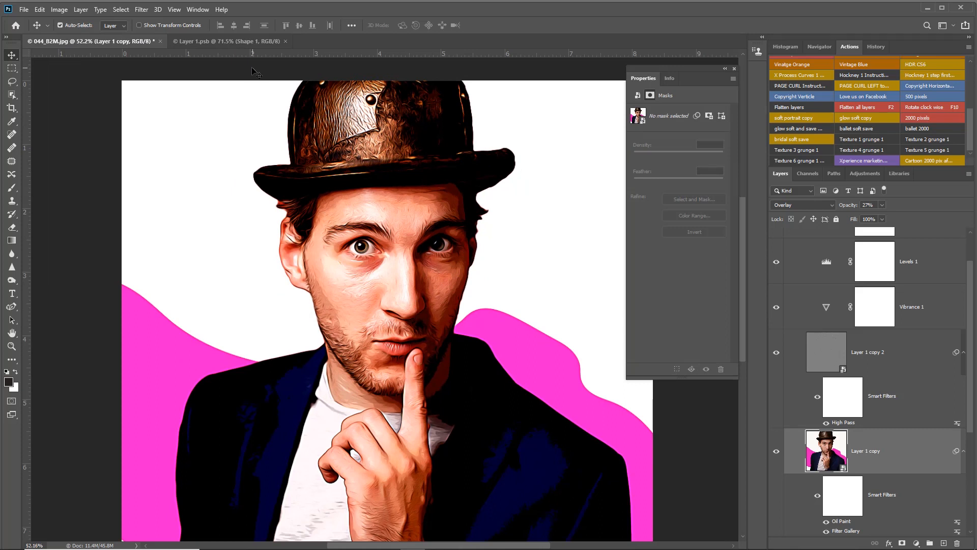
In Layer 1.psb, select Layer 1 and lasso the white area between the iris and the inner corner of the man's left-hand eye
left_click(236, 40)
scroll(334, 234, "up", 10)
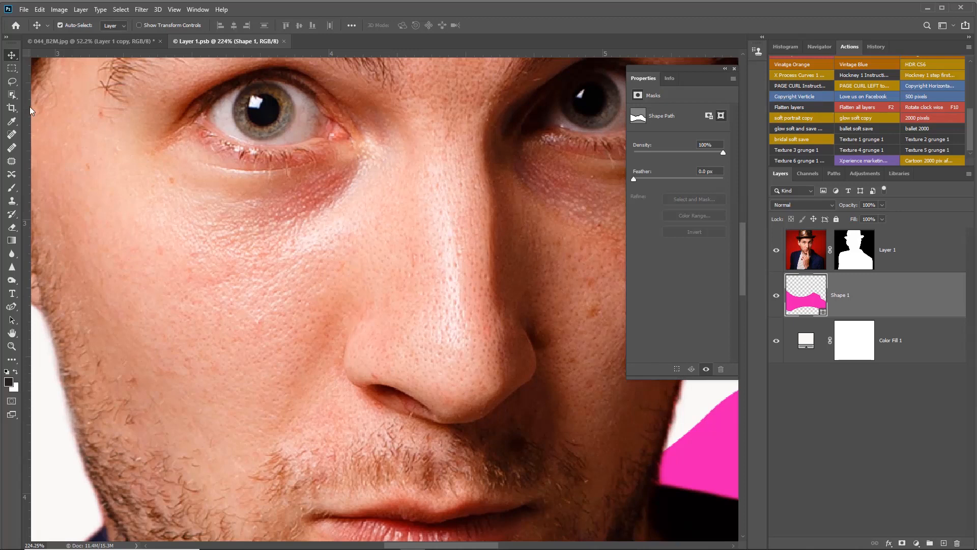
left_click(13, 82)
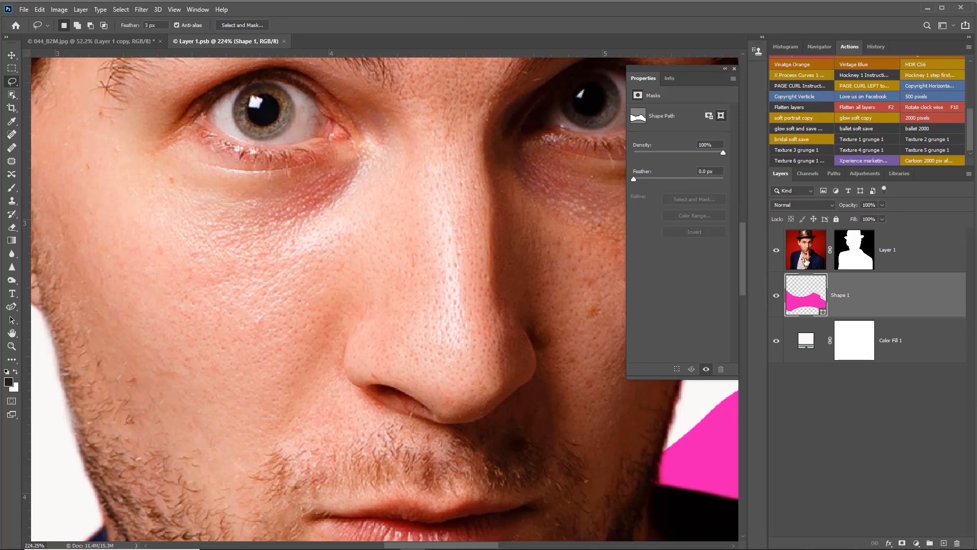
left_click(822, 262)
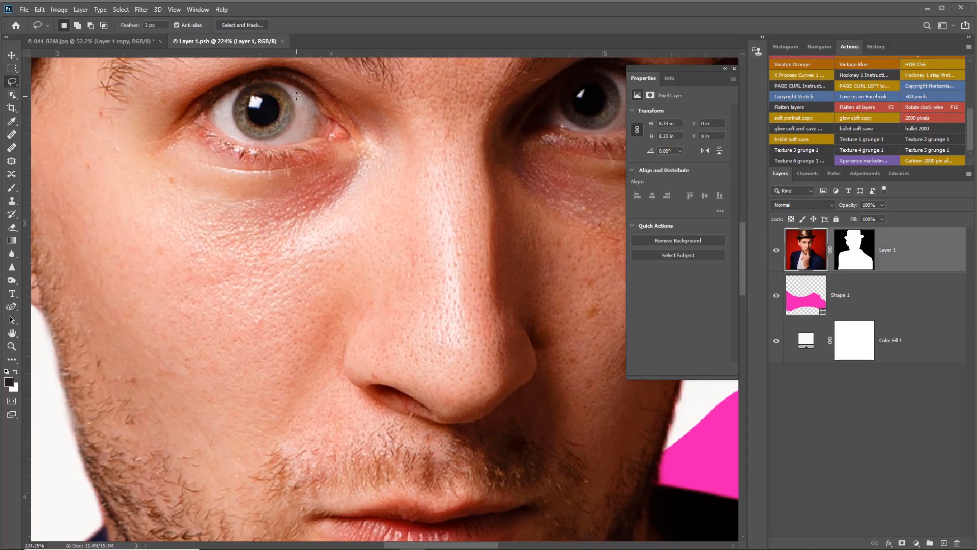
left_click_drag(294, 94, 297, 111)
left_click_drag(302, 90, 298, 92)
Lighten the selected eye white with the Dodge tool, using the Shadows range, and clear the selection
left_click(12, 280)
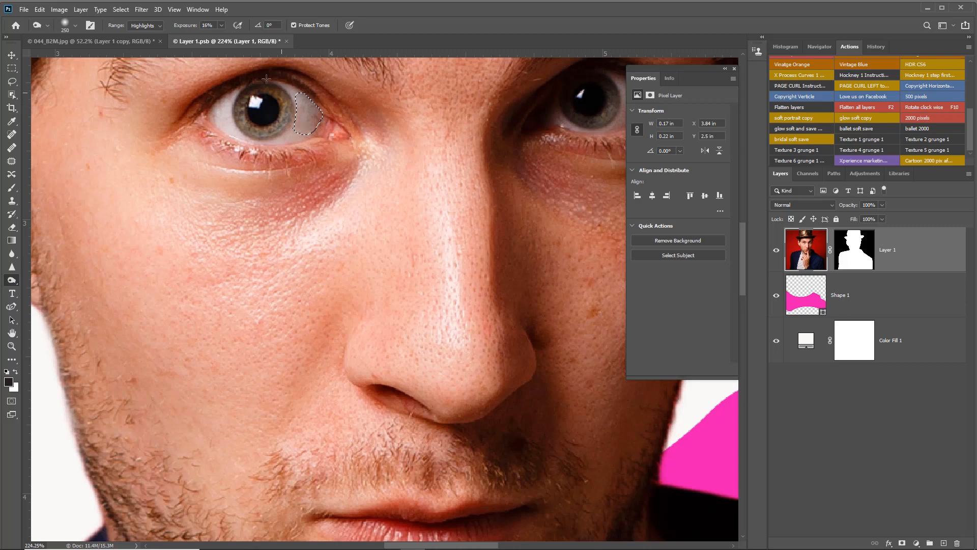
left_click(145, 25)
left_click(143, 39)
right_click(16, 280)
left_click(52, 280)
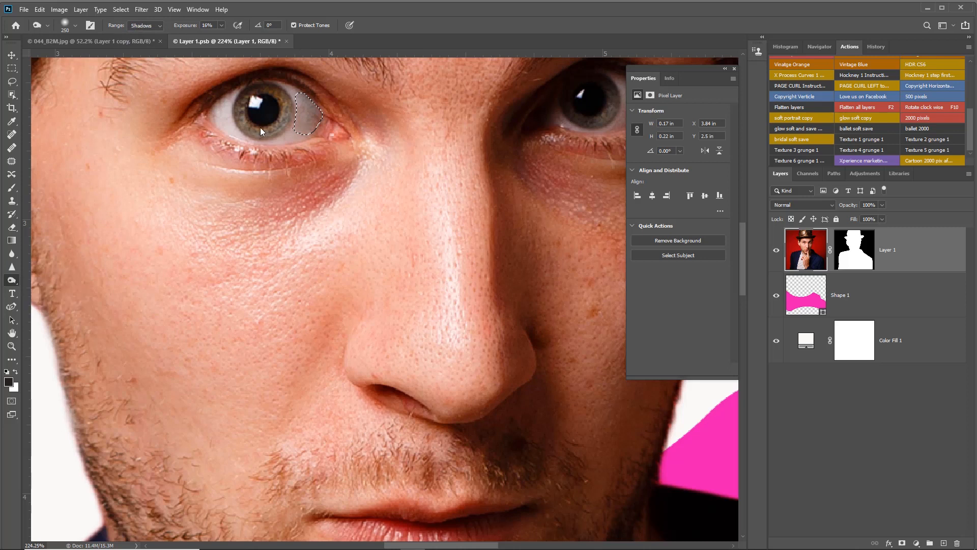
mouse_move(306, 92)
left_mouse_down()
mouse_move(314, 116)
mouse_move(303, 130)
left_mouse_up()
key("ctrl+d")
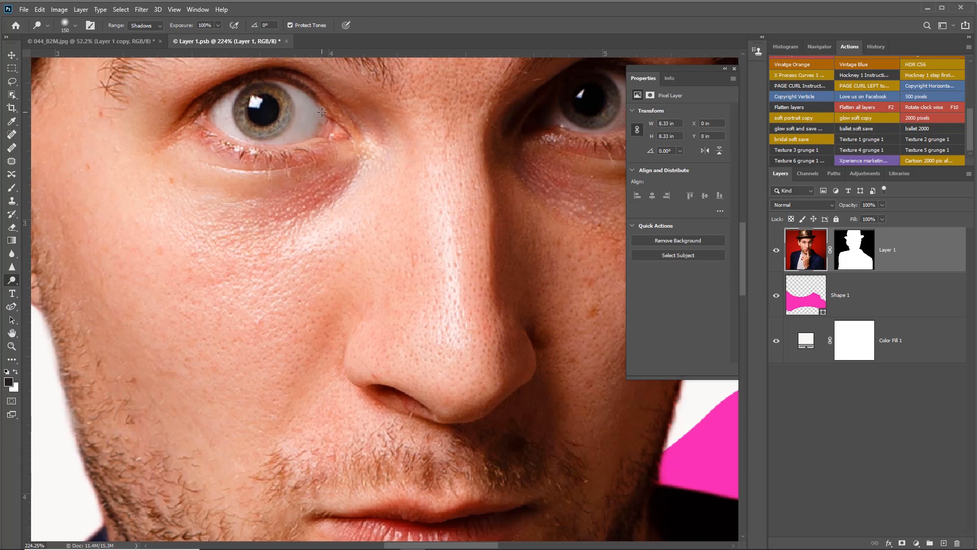
Save Layer 1.psb to update the smart objects and check the retouched eye in 044_B2M.jpg
scroll(322, 111, "down", 3)
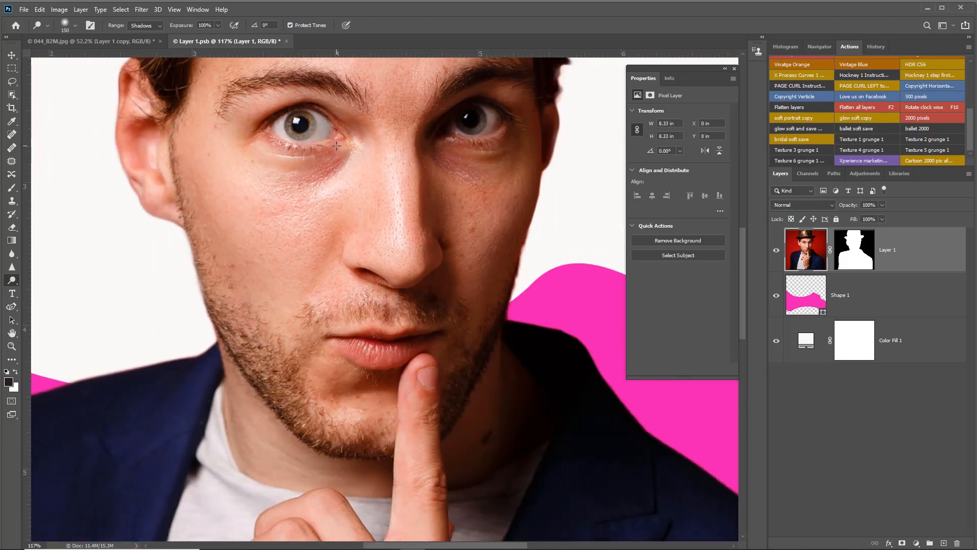
key("ctrl+s")
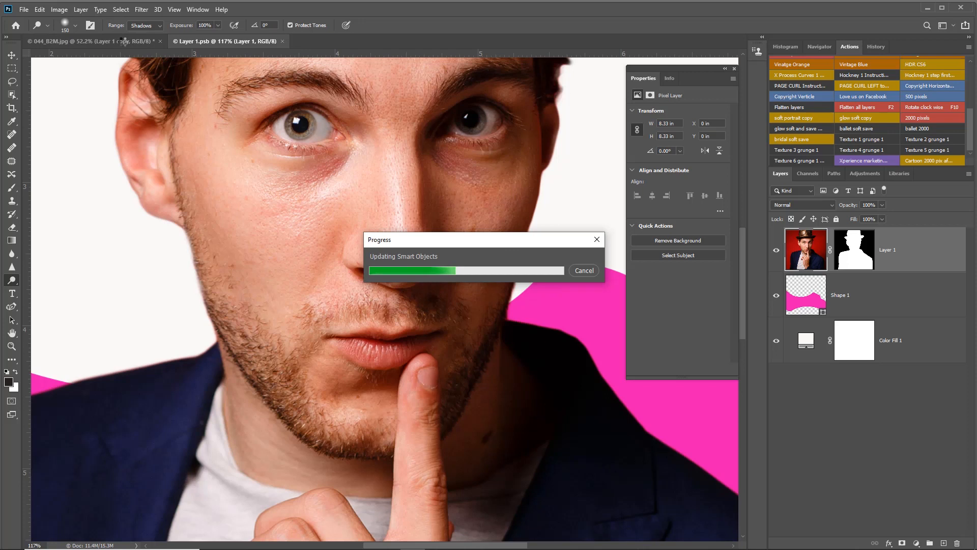
left_click(124, 43)
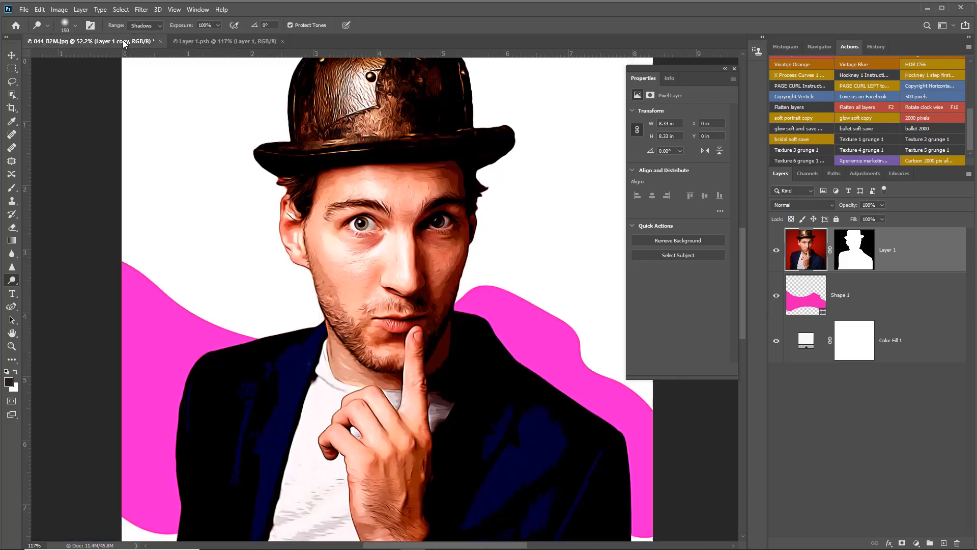
scroll(362, 224, "up", 6)
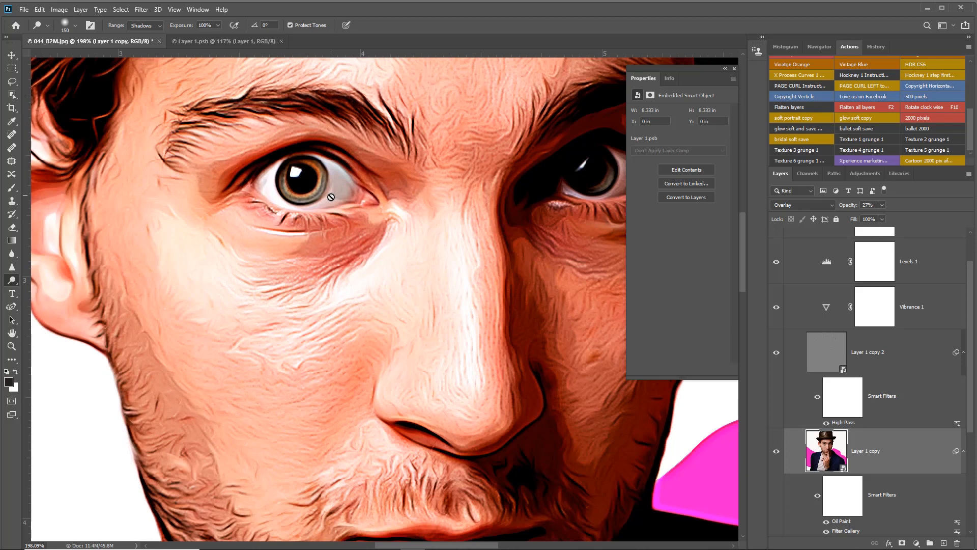
scroll(347, 193, "down", 8)
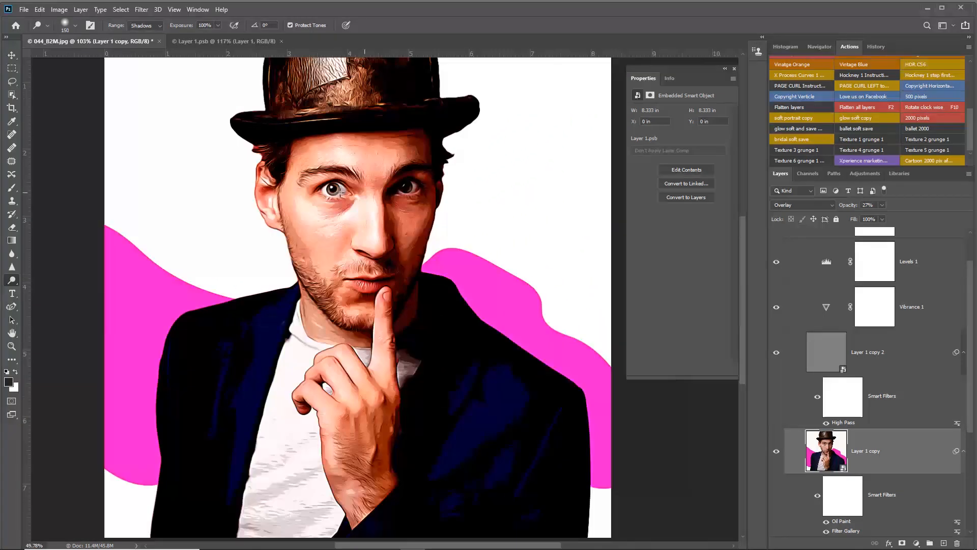
scroll(337, 195, "up", 1)
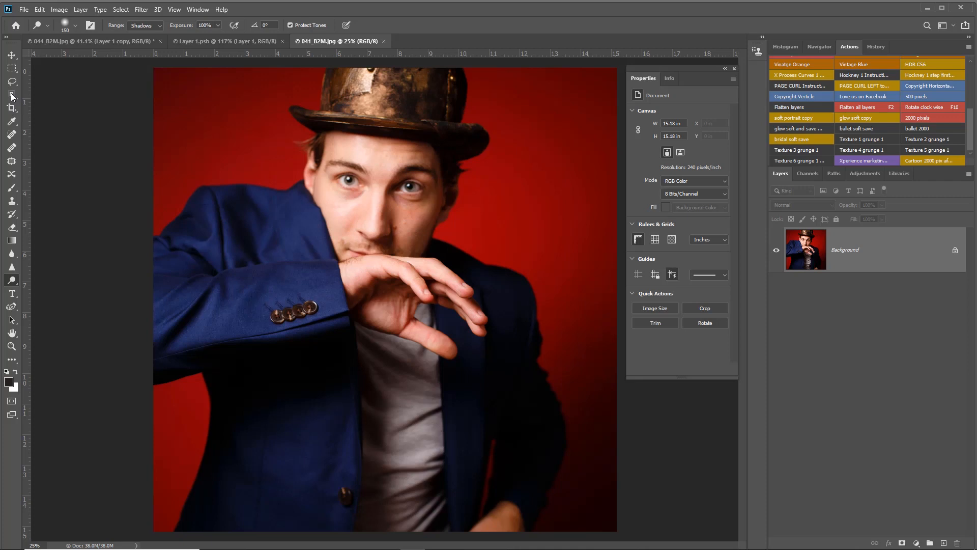
In 041_B2M.jpg, duplicate the Background layer, select the man with Select Subject and add a layer mask from the selection
key("ctrl+j")
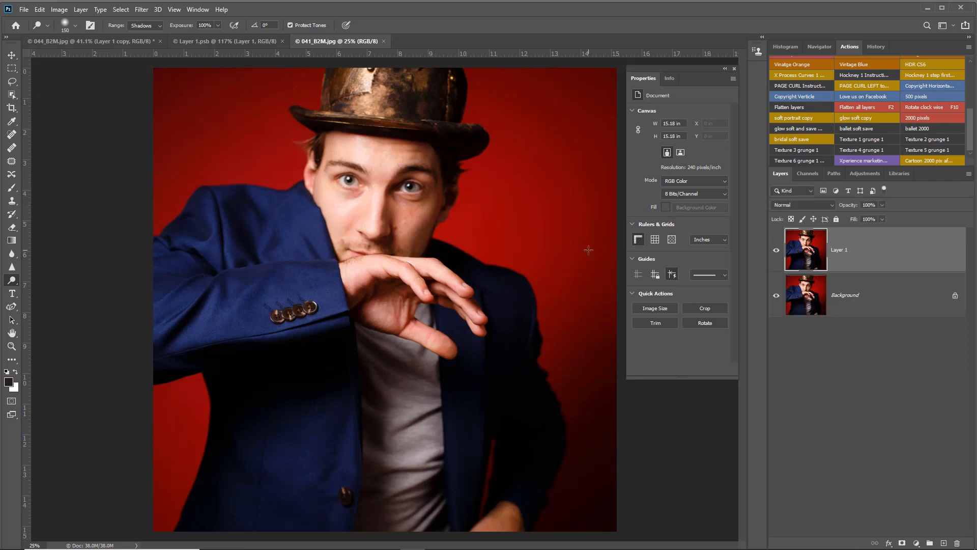
left_click(12, 95)
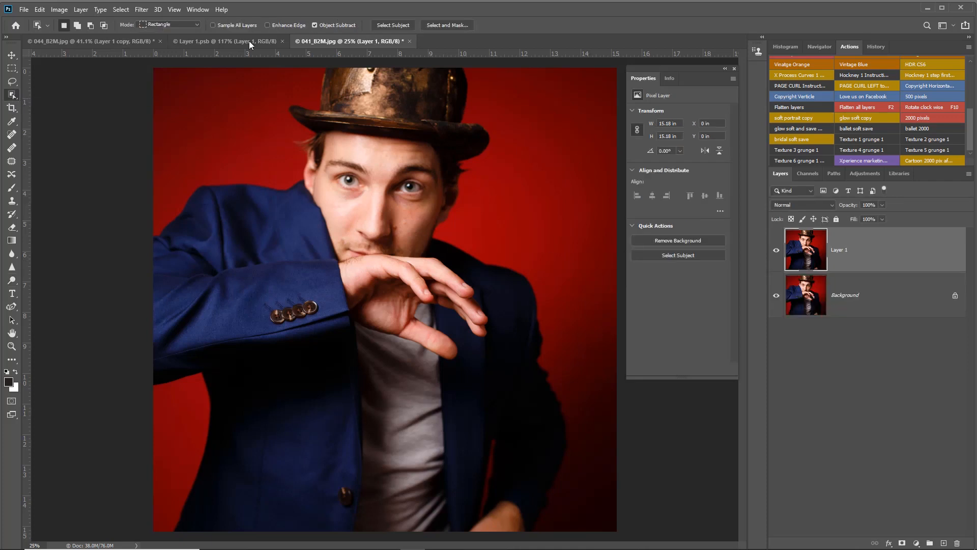
left_click(390, 25)
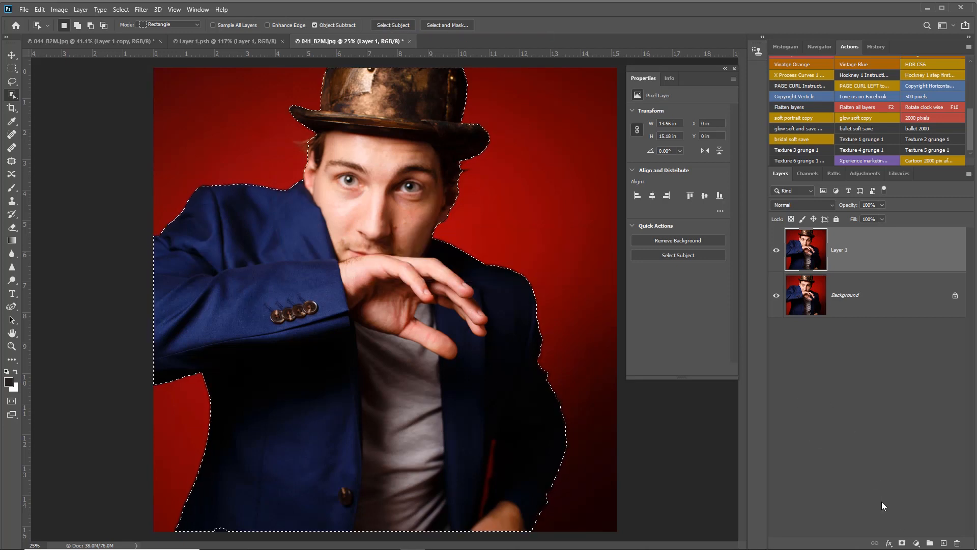
left_click(902, 543)
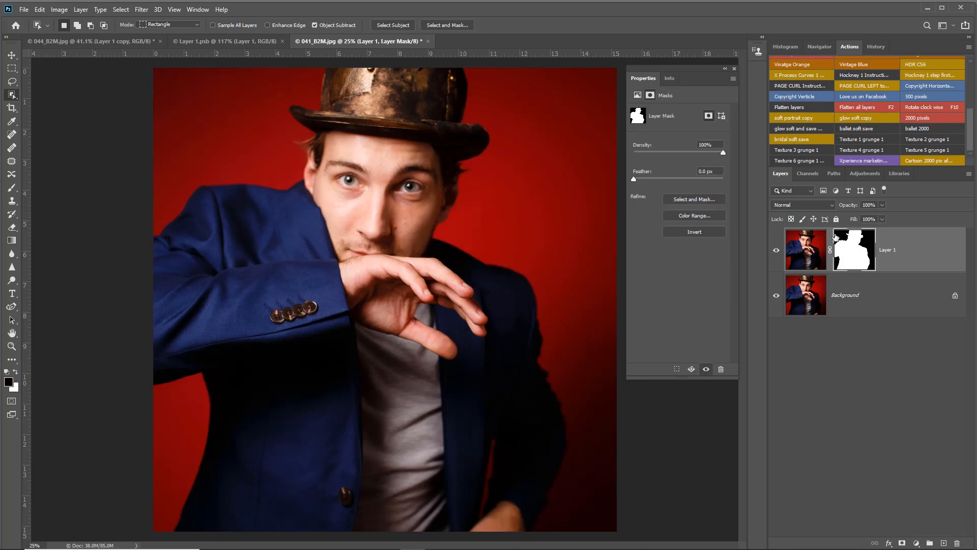
Refine the mask's edge in Select and Mask with radius 15 px, smooth 10 and contrast 10%
left_click(679, 200)
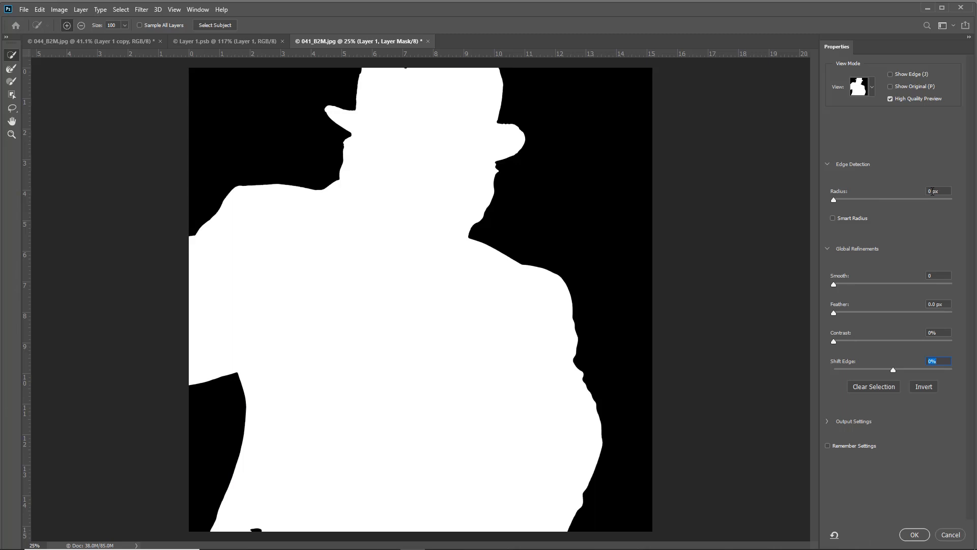
left_click_drag(932, 192, 925, 192)
type("15")
key("Tab")
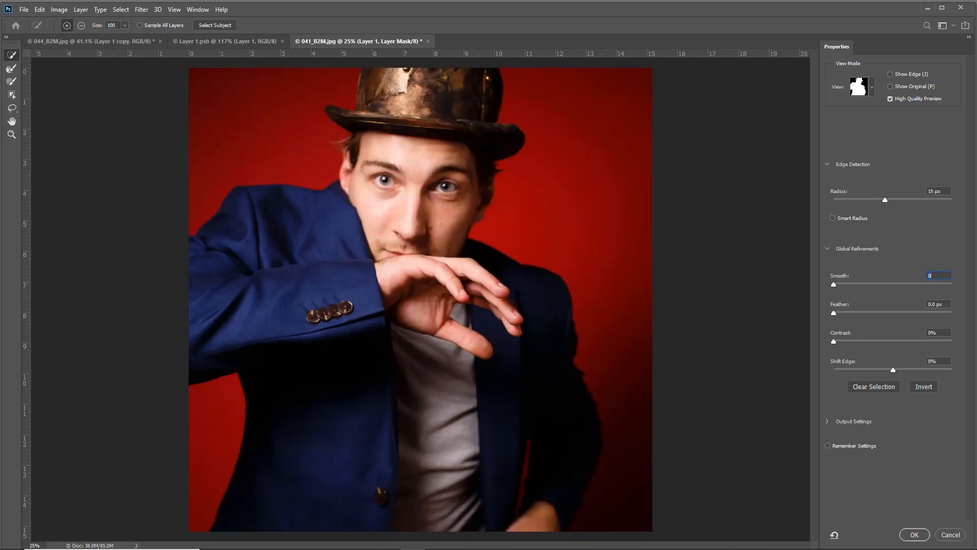
type("10")
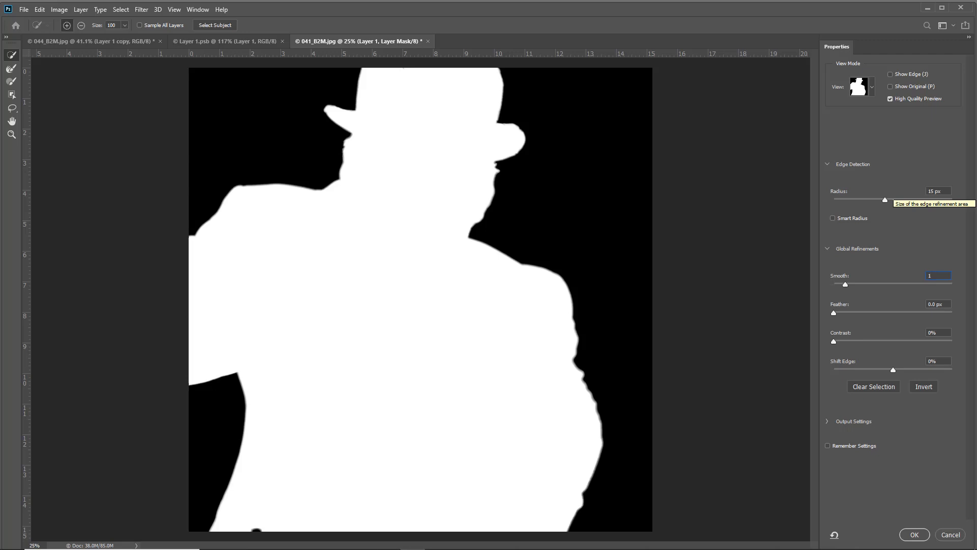
key("Tab")
key("Tab")
type("10")
left_click(912, 535)
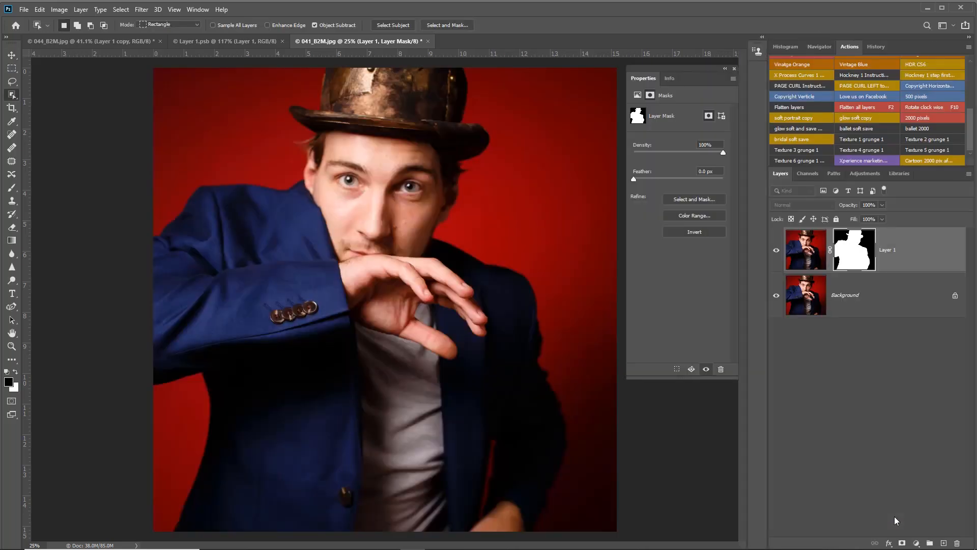
Add a green Solid Color fill layer (#1bbf17) and place it between Layer 1 and the Background
left_click(916, 544)
left_click(911, 365)
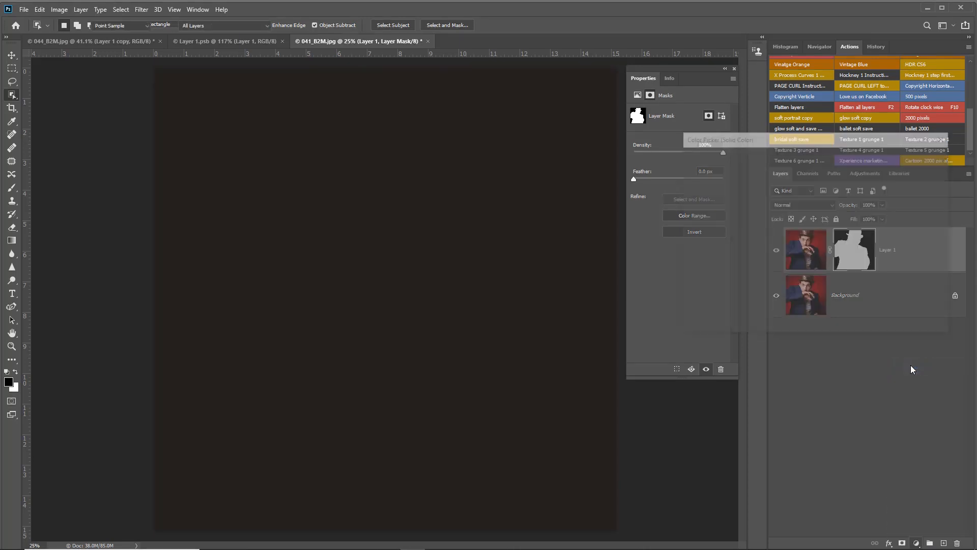
left_click(830, 250)
left_click(801, 193)
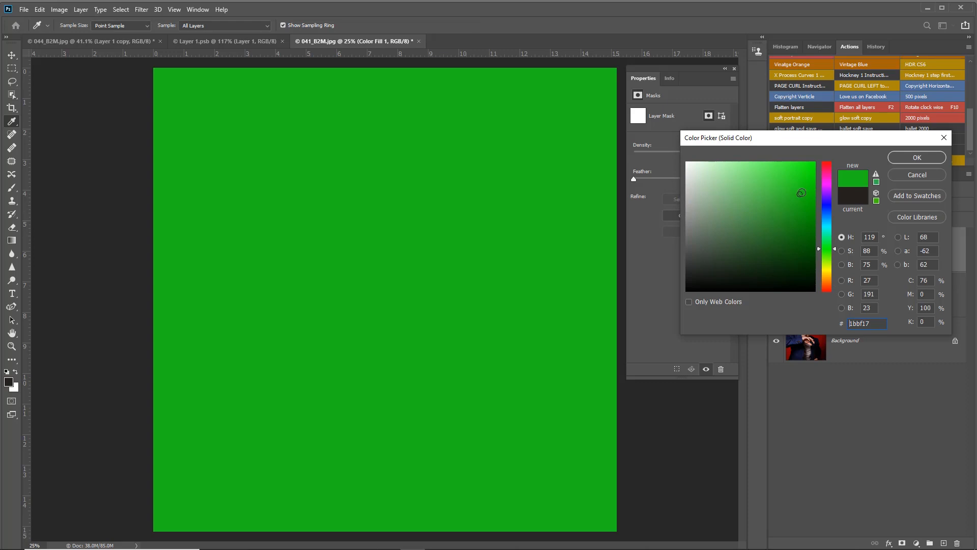
left_click(899, 160)
left_click_drag(920, 239, 906, 309)
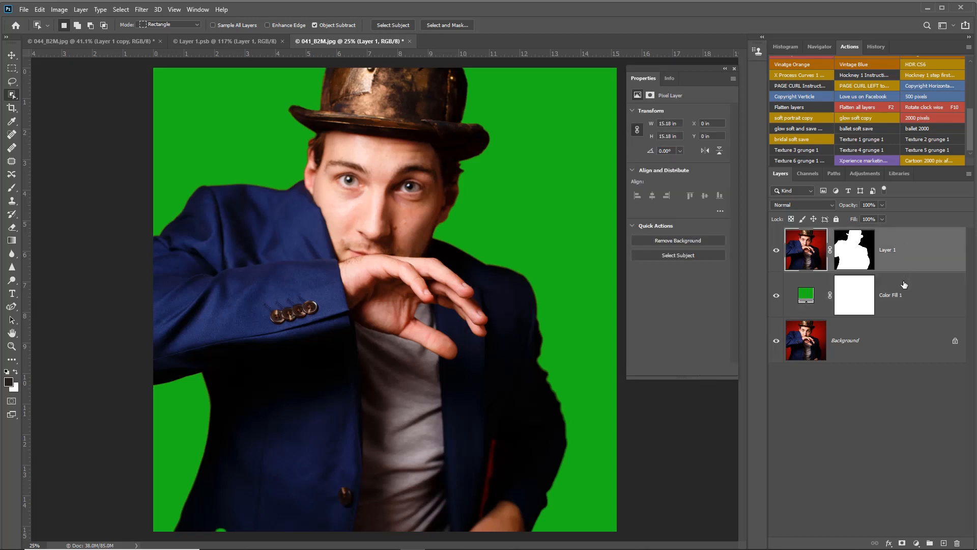
Convert Layer 1 and Color Fill 1 together into one smart object and run the Cartoon 2000 pix action on it
left_click(891, 269, "shift")
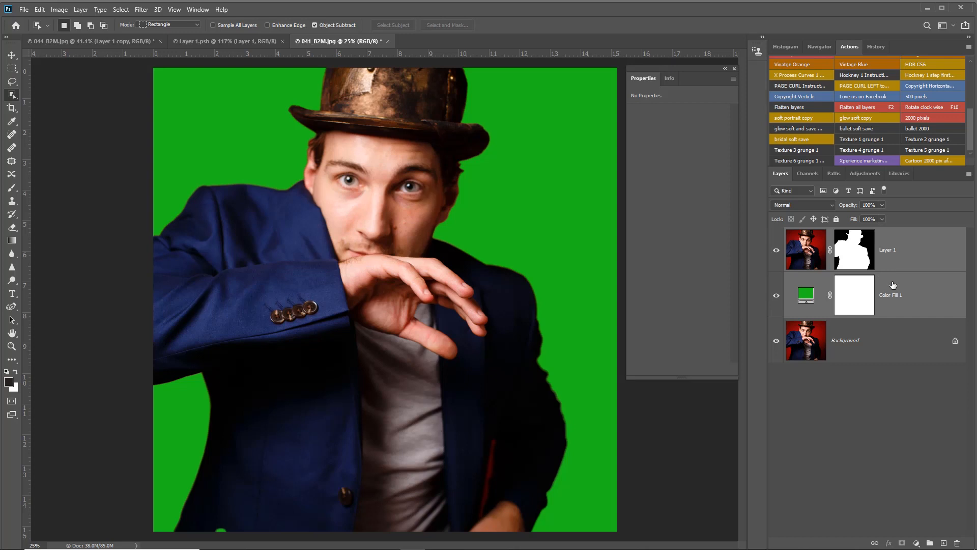
right_click(904, 268)
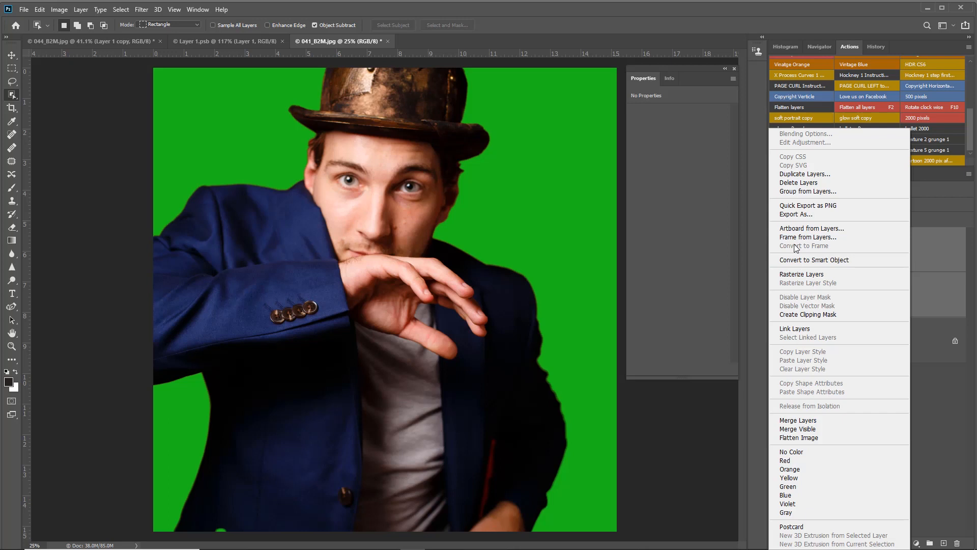
left_click(817, 260)
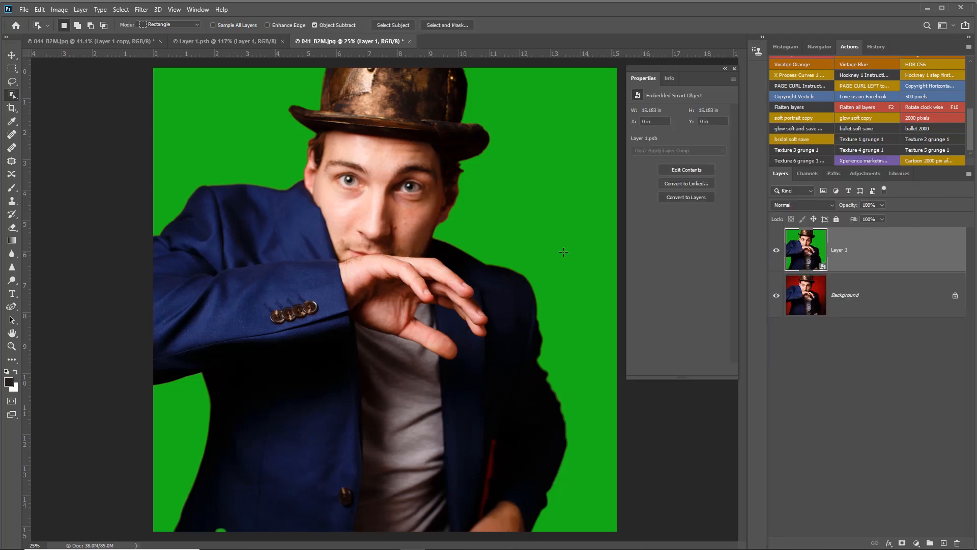
left_click(918, 160)
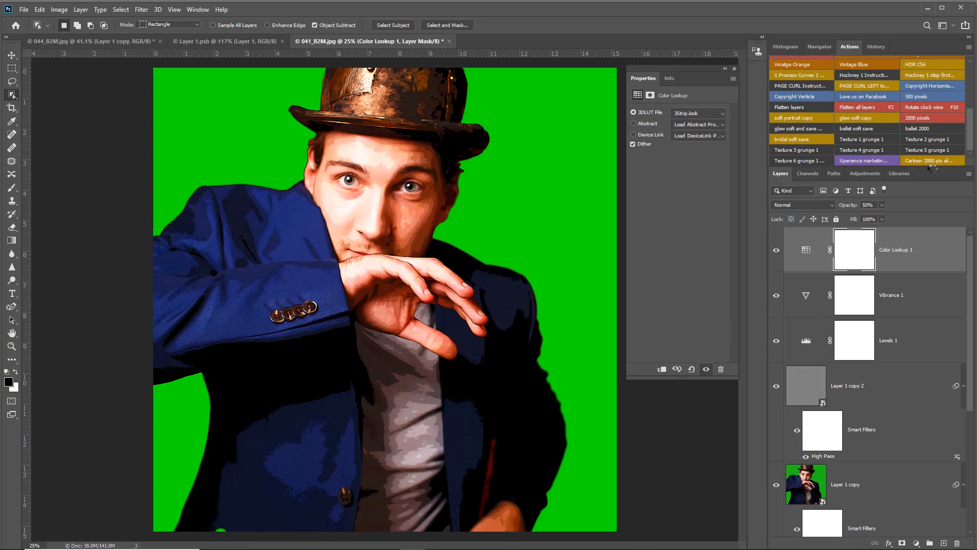
In the Levels 1 adjustment layer, set the highlight input level to 255 with the midtone level at 1.12
left_click(806, 342)
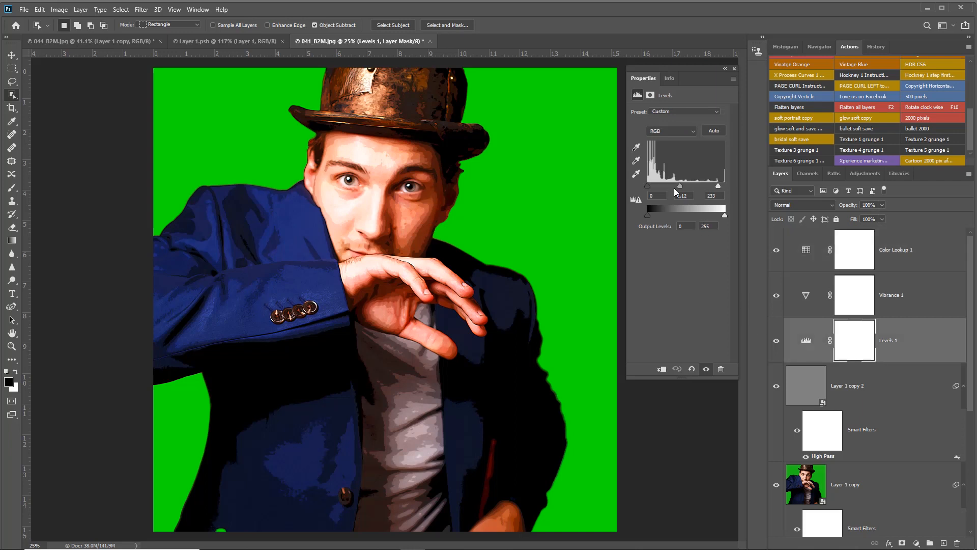
mouse_move(682, 185)
left_mouse_down()
mouse_move(728, 185)
mouse_move(683, 186)
left_mouse_up()
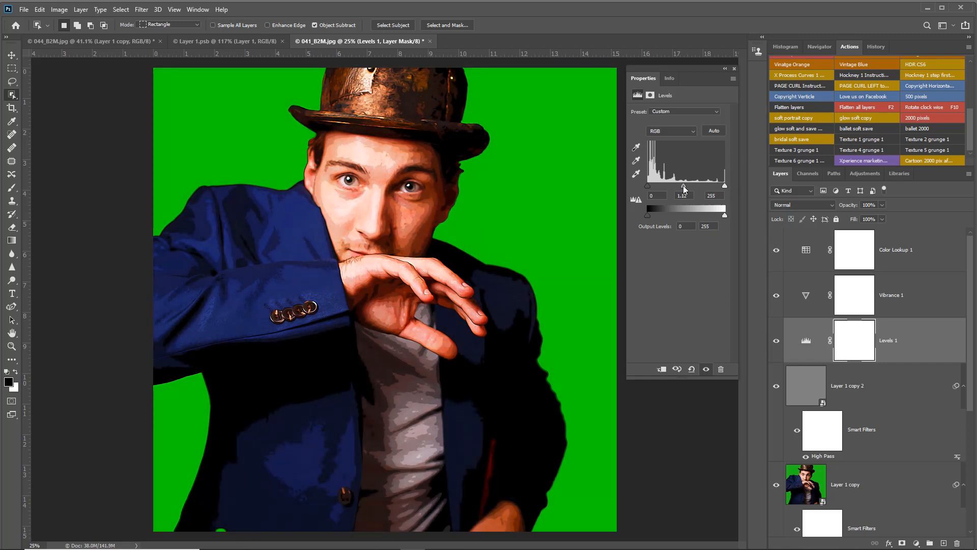
scroll(443, 257, "down", 4)
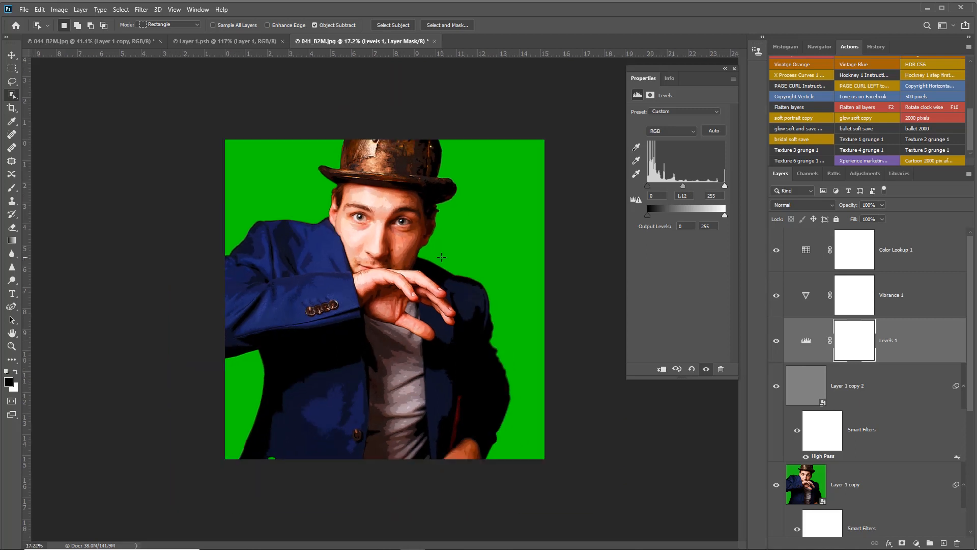
scroll(439, 258, "up", 6)
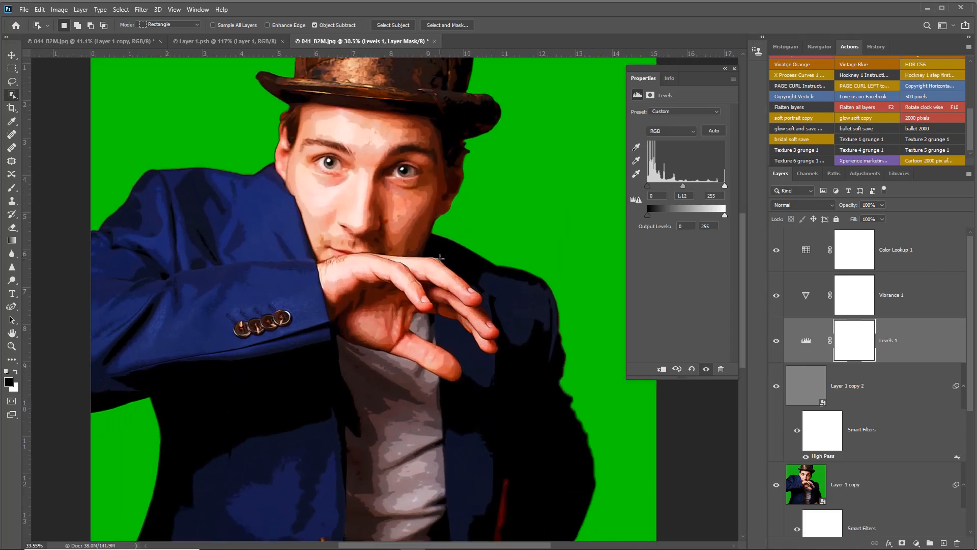
scroll(439, 259, "up", 5)
left_click_drag(404, 199, 455, 311)
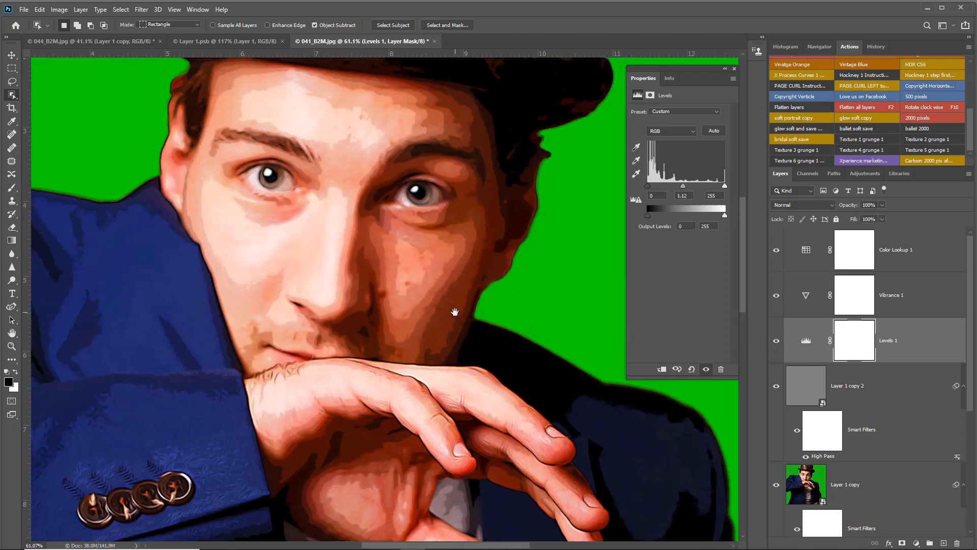